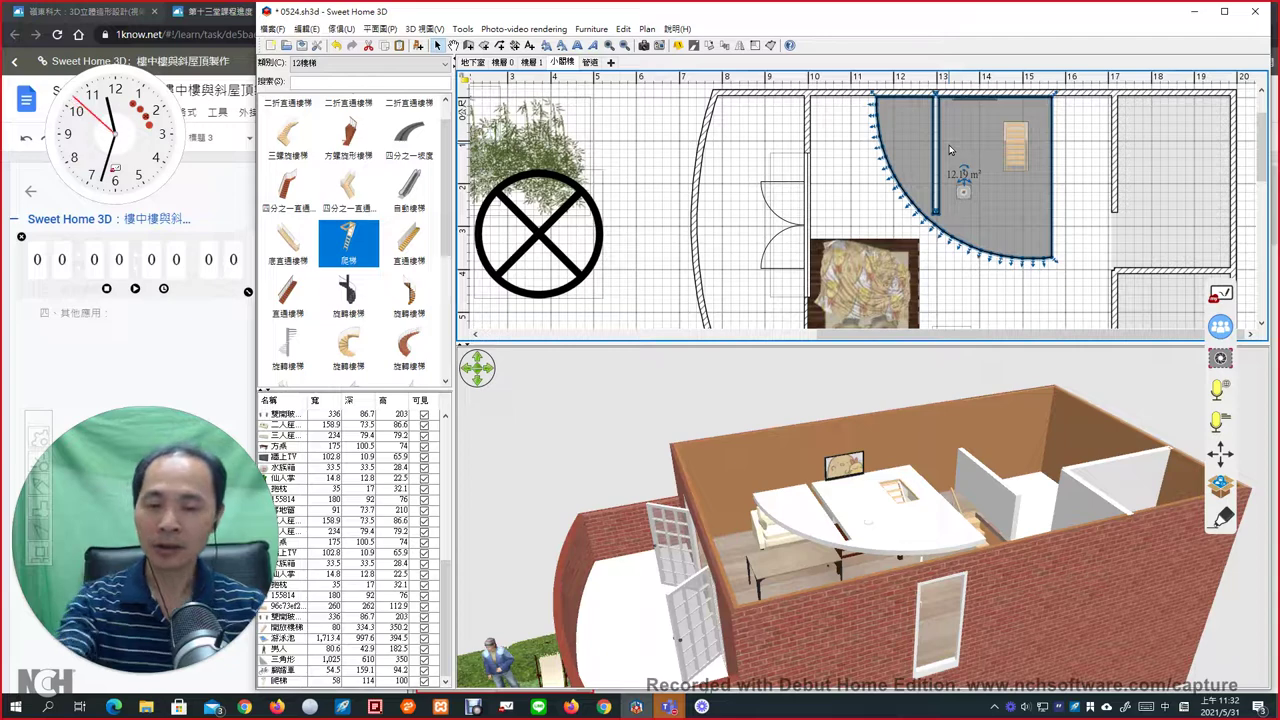
Delete the selected curved loft floor and its wall from the 小閣樓 level, and enlarge the 3D view.
key("Delete")
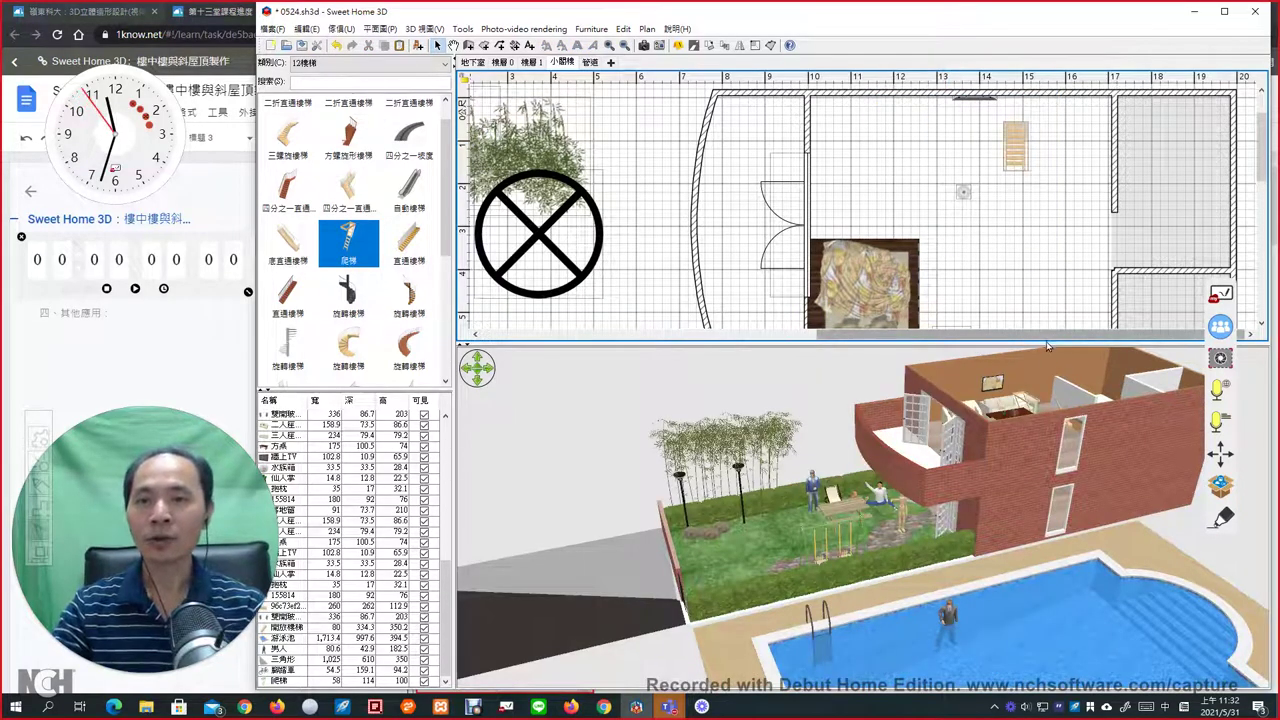
left_click_drag(1046, 342, 1046, 254)
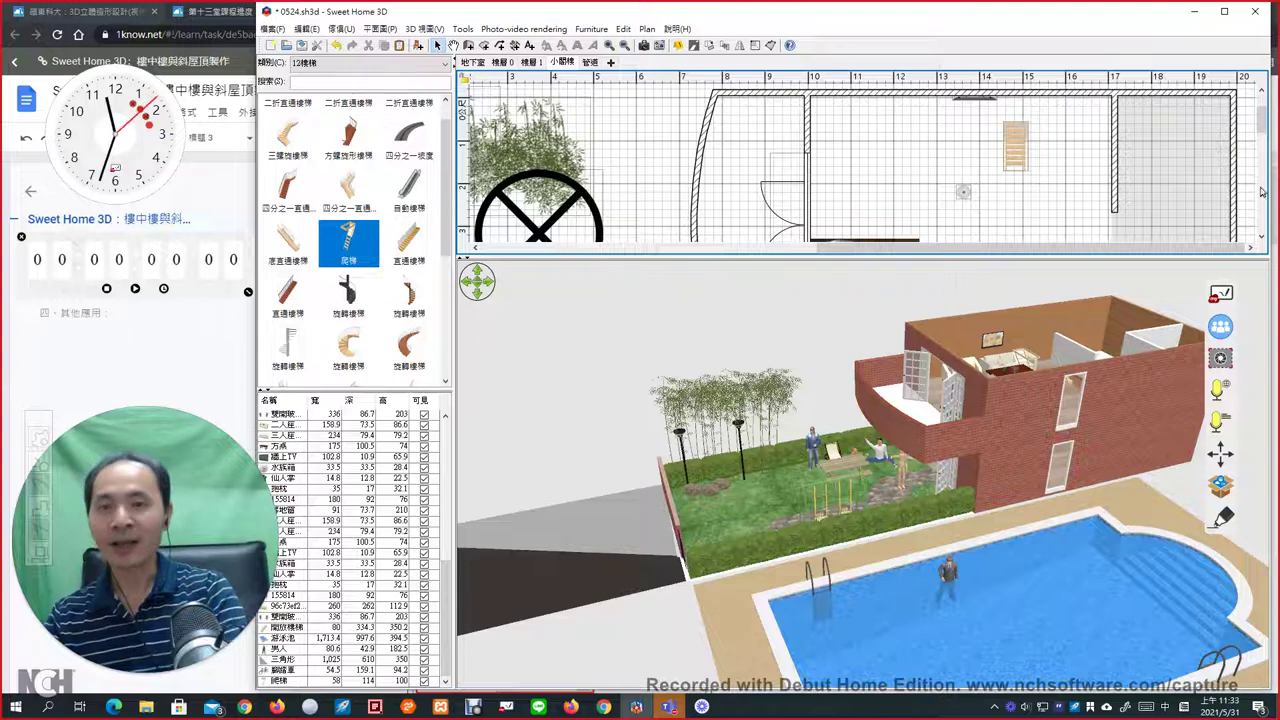
mouse_move(1104, 279)
left_mouse_down()
mouse_move(850, 302)
mouse_move(932, 392)
mouse_move(1245, 353)
mouse_move(1098, 283)
left_mouse_up()
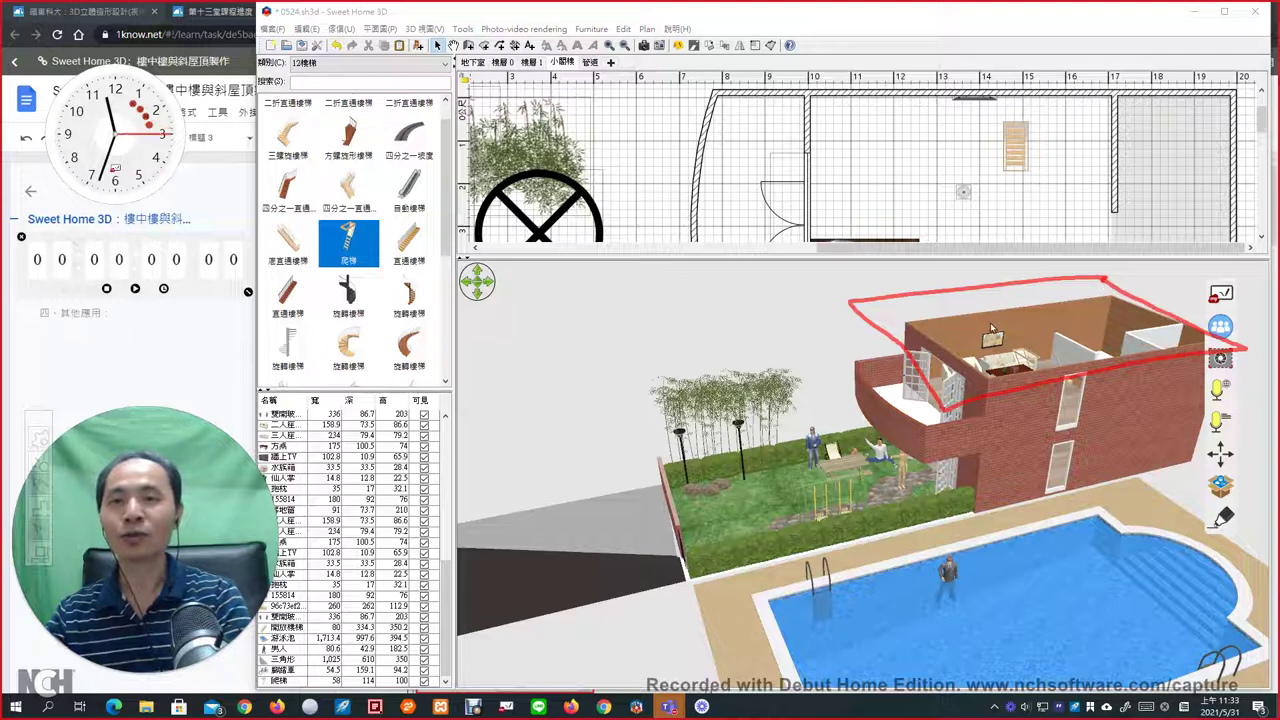
mouse_move(845, 303)
left_mouse_down()
mouse_move(843, 320)
mouse_move(940, 427)
mouse_move(943, 409)
mouse_move(1248, 356)
left_mouse_up()
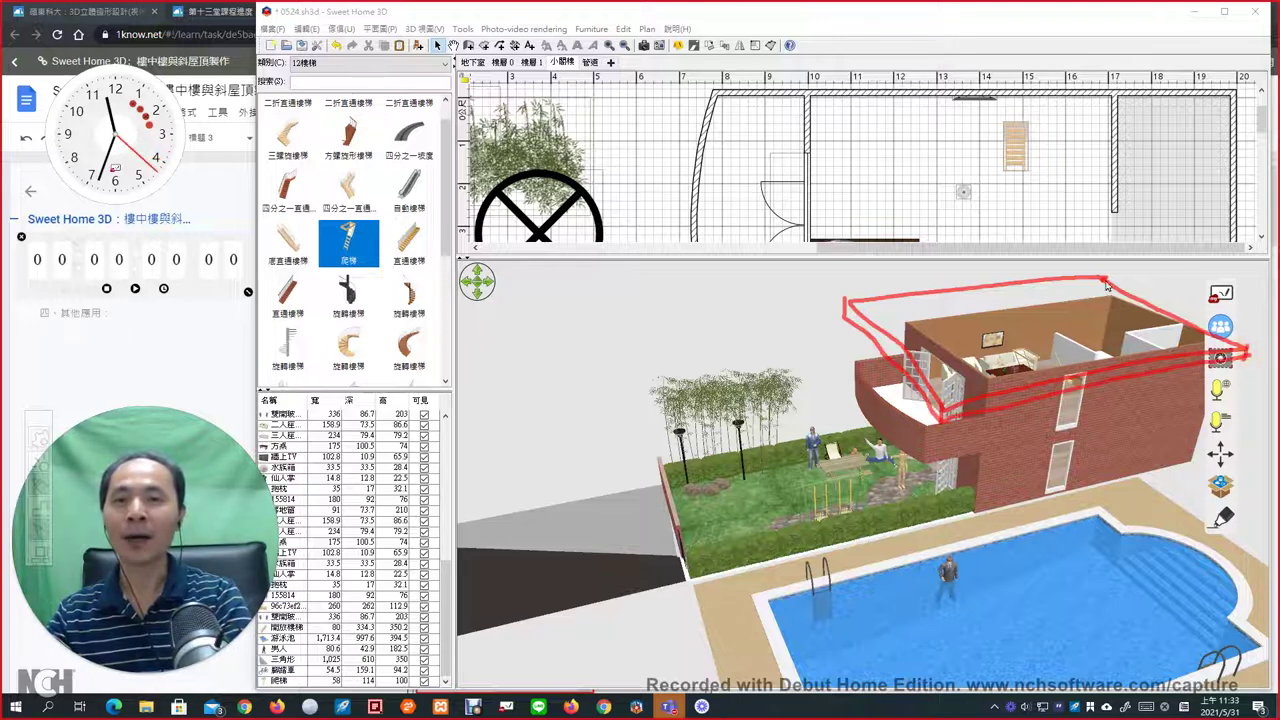
left_click_drag(1105, 281, 1095, 297)
mouse_move(848, 302)
left_mouse_down()
mouse_move(1108, 280)
mouse_move(1112, 292)
left_mouse_up()
left_click(986, 376)
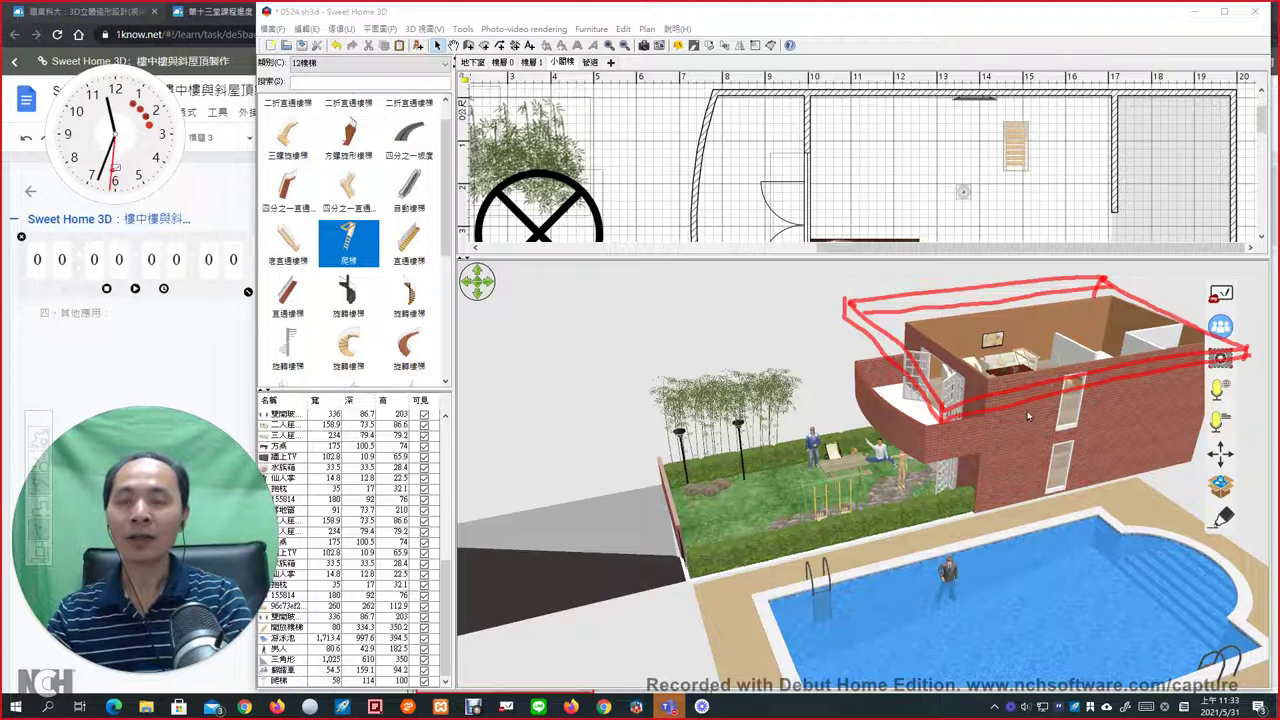
mouse_move(1004, 409)
left_mouse_down()
mouse_move(995, 490)
mouse_move(1018, 413)
mouse_move(1013, 496)
left_mouse_up()
left_click_drag(1035, 398, 1028, 480)
left_click_drag(1106, 385, 1098, 456)
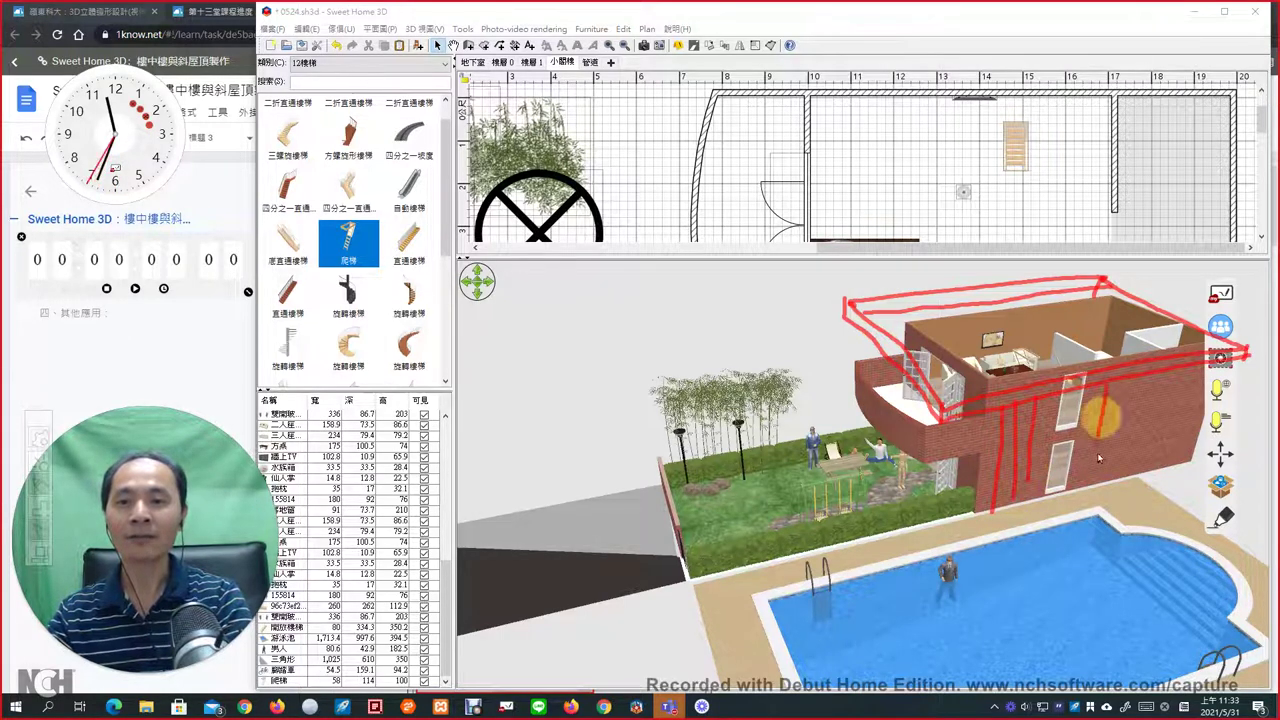
mouse_move(1140, 378)
left_mouse_down()
mouse_move(1124, 452)
mouse_move(1150, 455)
left_mouse_up()
left_click_drag(1190, 385, 1172, 456)
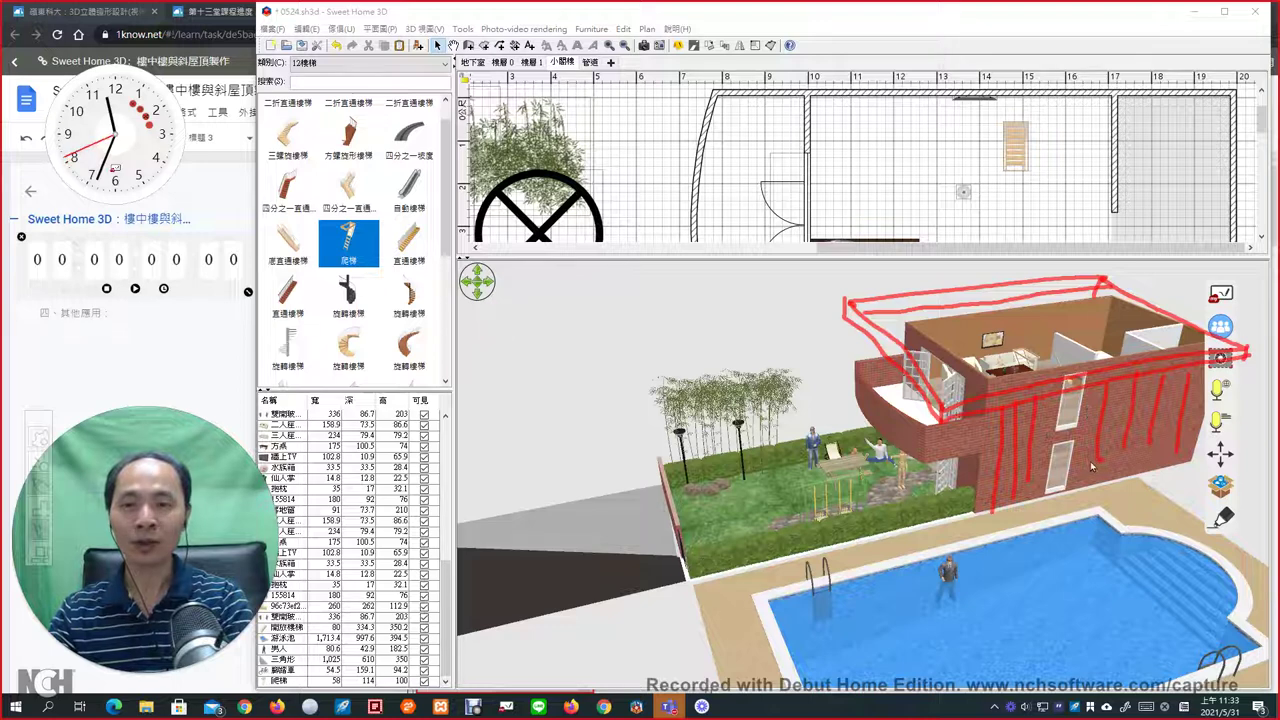
mouse_move(1086, 450)
left_mouse_down()
mouse_move(1097, 468)
mouse_move(1146, 436)
left_mouse_up()
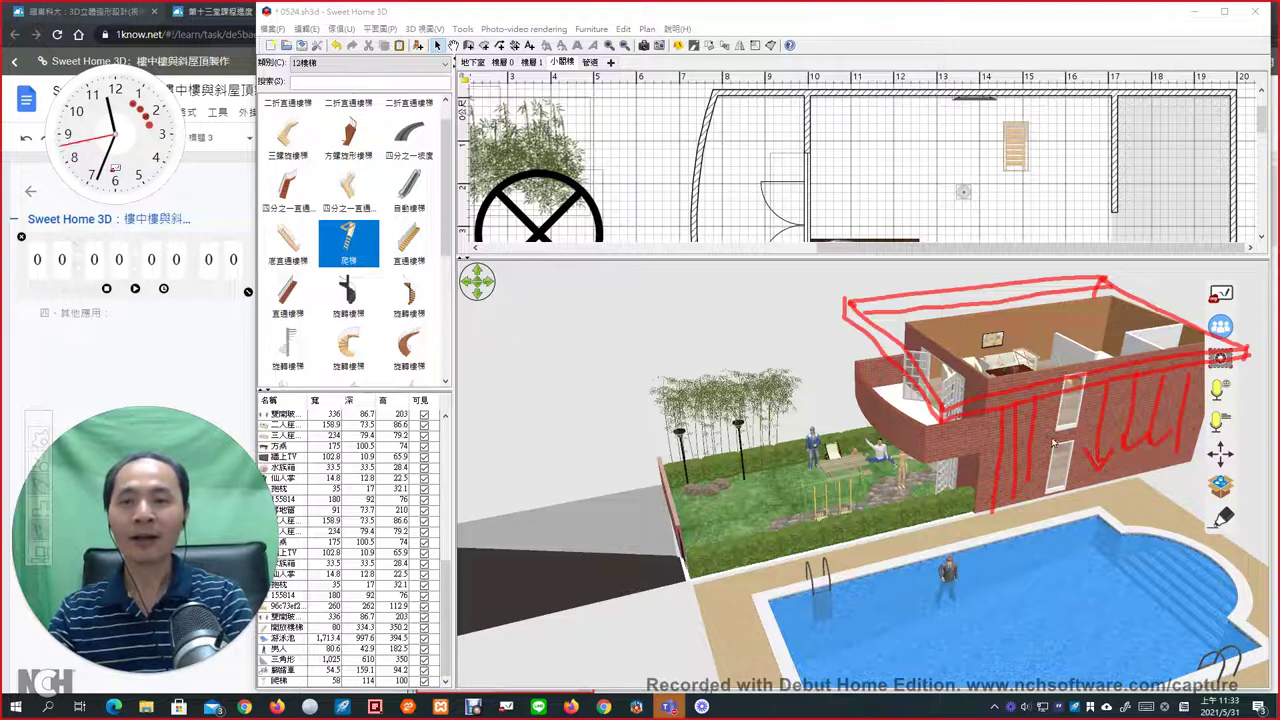
left_click_drag(1048, 412, 1046, 538)
mouse_move(1020, 432)
left_mouse_down()
mouse_move(1006, 550)
mouse_move(982, 505)
mouse_move(972, 570)
left_mouse_up()
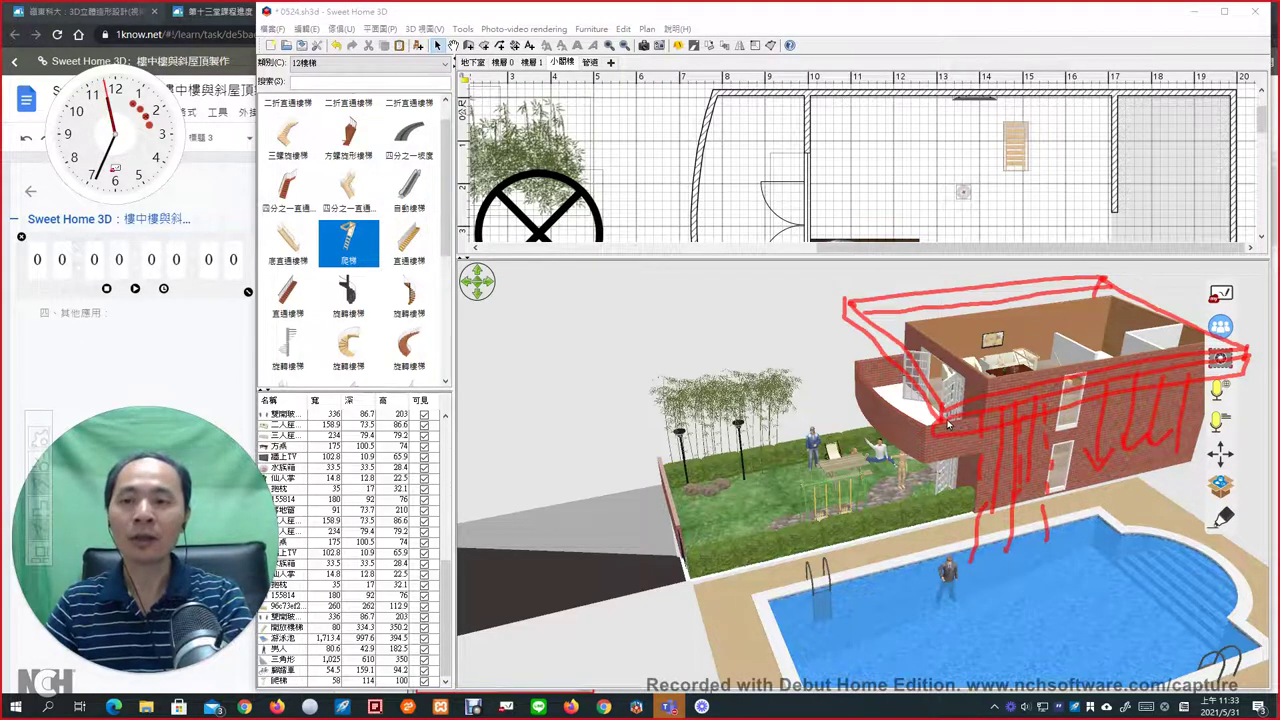
mouse_move(938, 432)
left_mouse_down()
mouse_move(932, 420)
mouse_move(908, 520)
mouse_move(933, 528)
mouse_move(949, 509)
left_mouse_up()
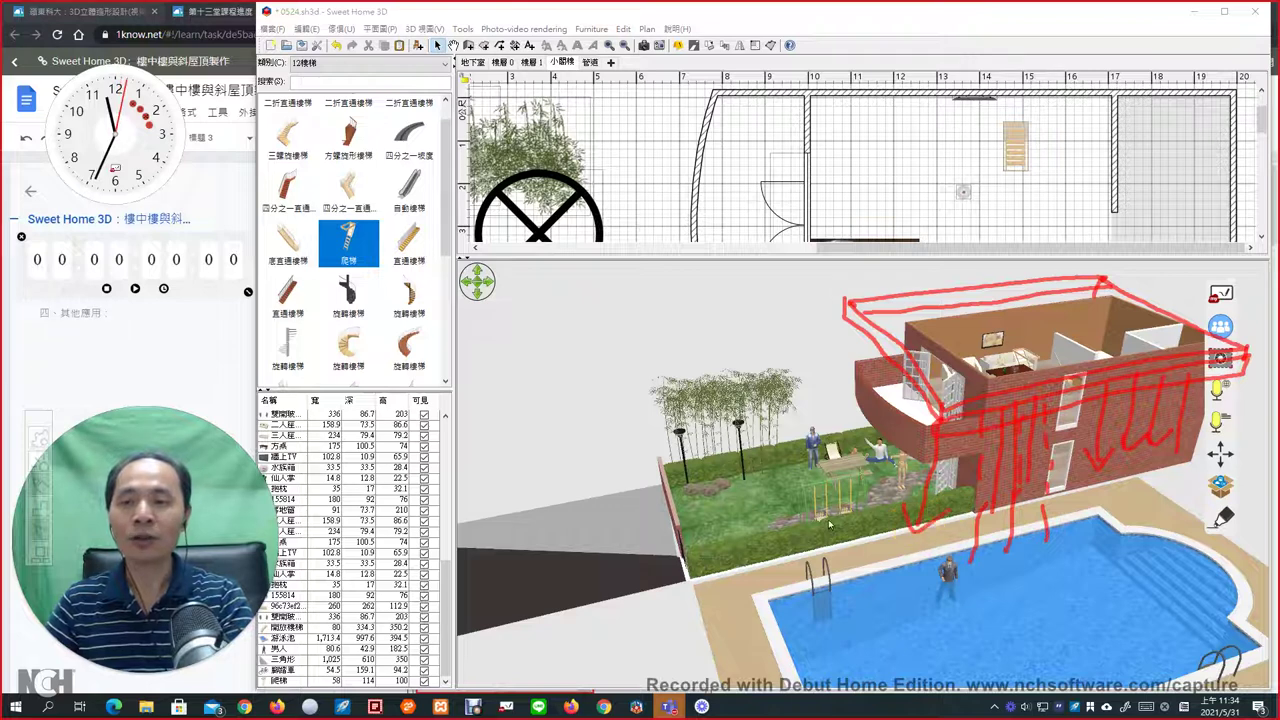
mouse_move(820, 518)
left_mouse_down()
mouse_move(826, 548)
mouse_move(898, 500)
mouse_move(824, 550)
left_mouse_up()
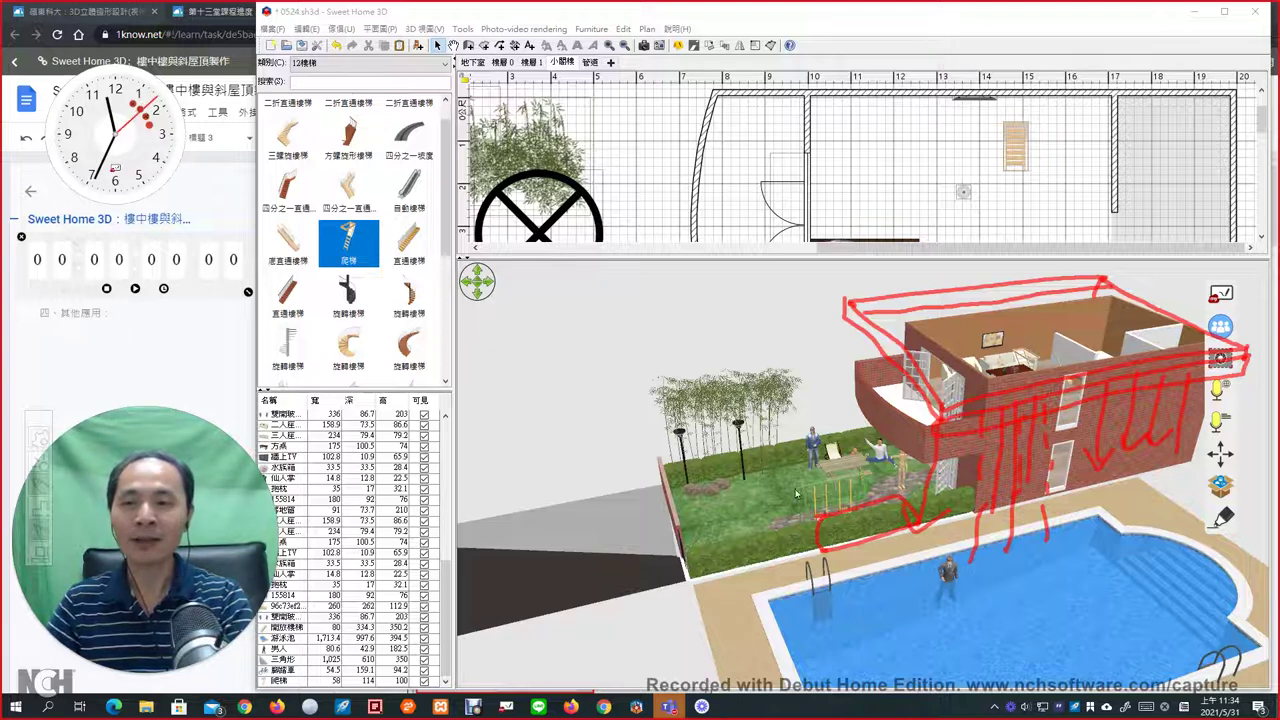
mouse_move(755, 480)
left_mouse_down()
mouse_move(780, 530)
mouse_move(845, 465)
mouse_move(797, 537)
mouse_move(714, 491)
mouse_move(737, 494)
mouse_move(751, 523)
mouse_move(795, 518)
left_mouse_up()
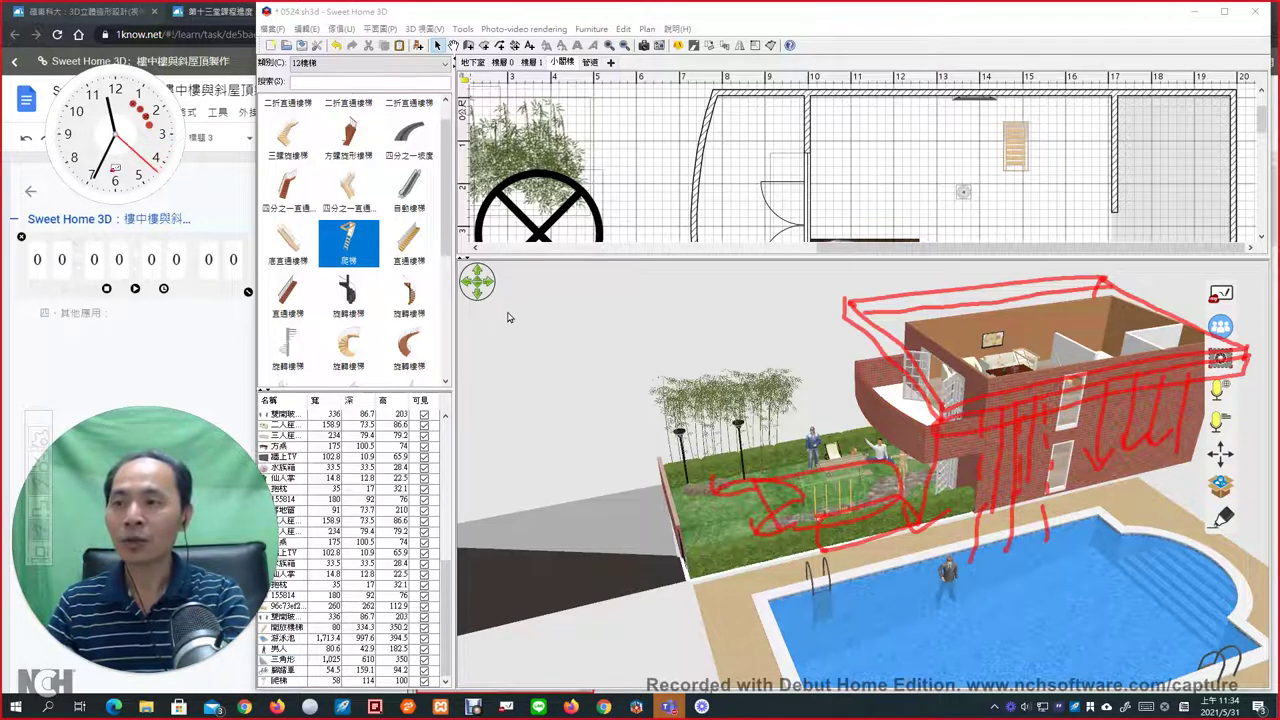
mouse_move(500, 306)
left_mouse_down()
mouse_move(497, 350)
mouse_move(555, 350)
mouse_move(545, 337)
mouse_move(497, 405)
mouse_move(556, 404)
mouse_move(512, 470)
mouse_move(561, 441)
mouse_move(572, 456)
left_mouse_up()
mouse_move(522, 452)
left_mouse_down()
mouse_move(548, 476)
mouse_move(500, 498)
left_mouse_up()
mouse_move(505, 460)
left_mouse_down()
mouse_move(566, 470)
mouse_move(540, 516)
left_mouse_up()
left_click_drag(535, 480, 557, 487)
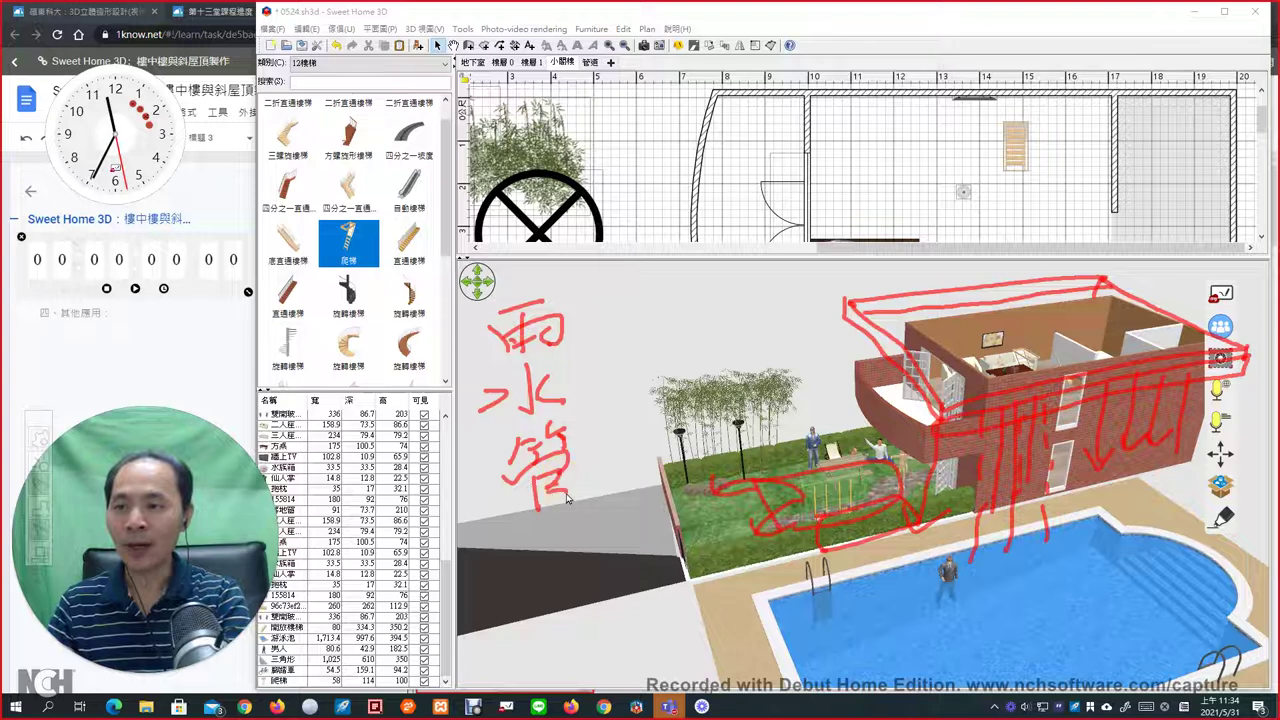
mouse_move(490, 450)
left_mouse_down()
mouse_move(1195, 440)
mouse_move(1065, 480)
left_mouse_up()
key("Escape")
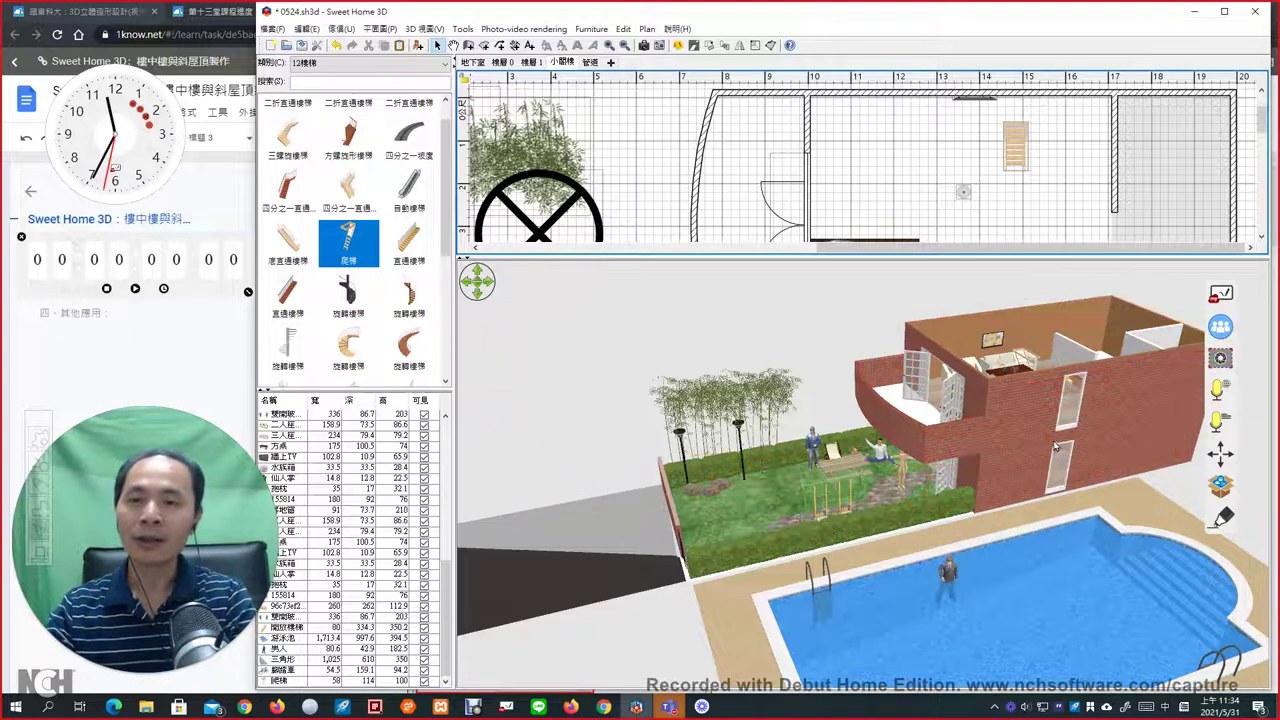
key("alt+Tab")
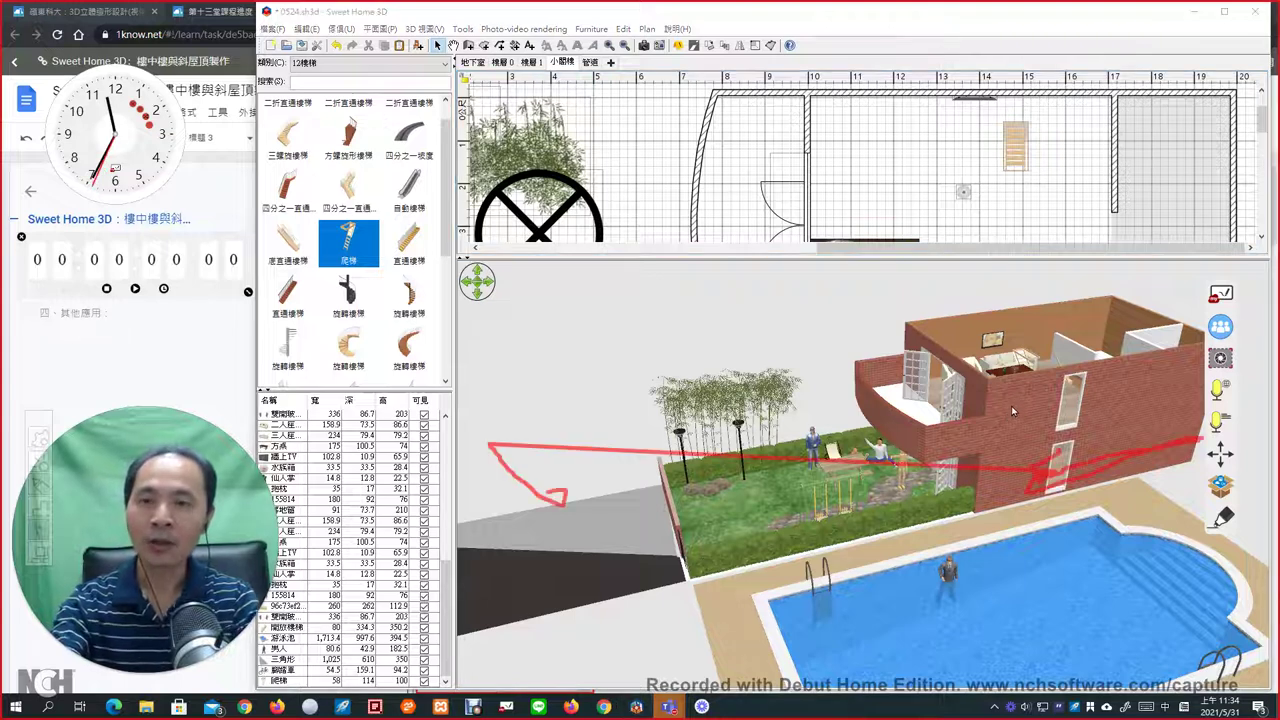
key("Escape")
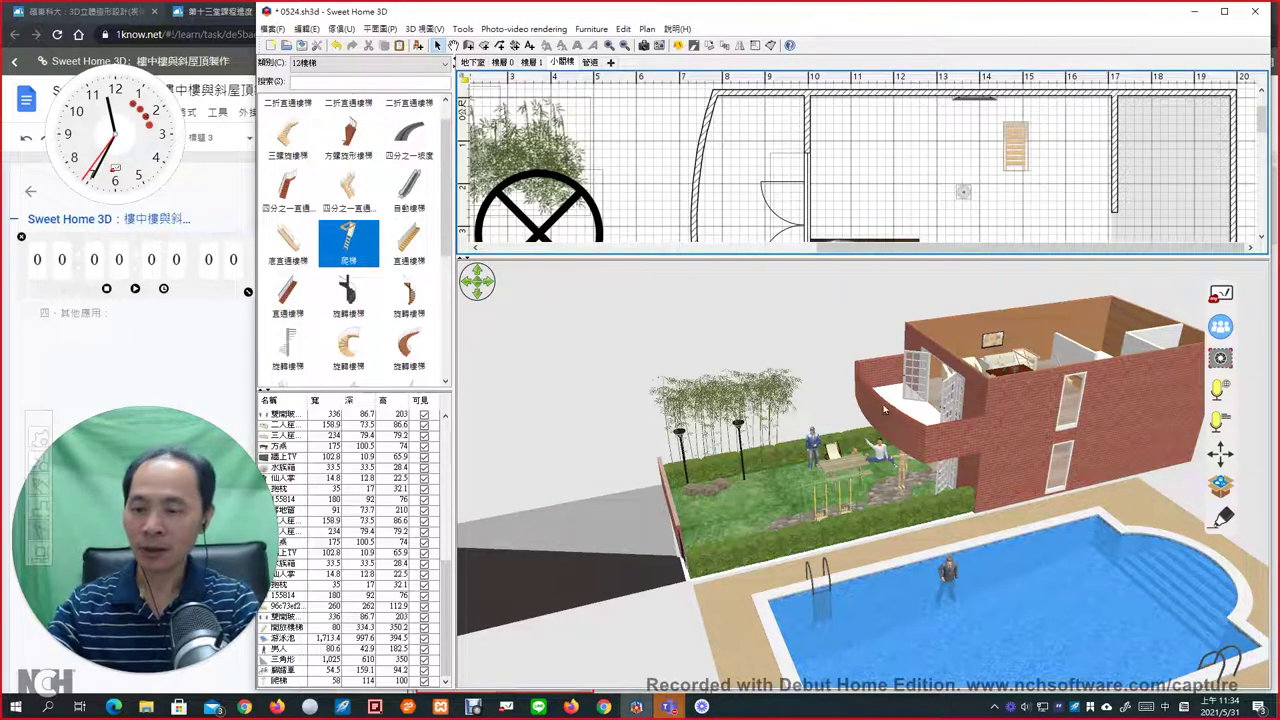
key("ctrl+z")
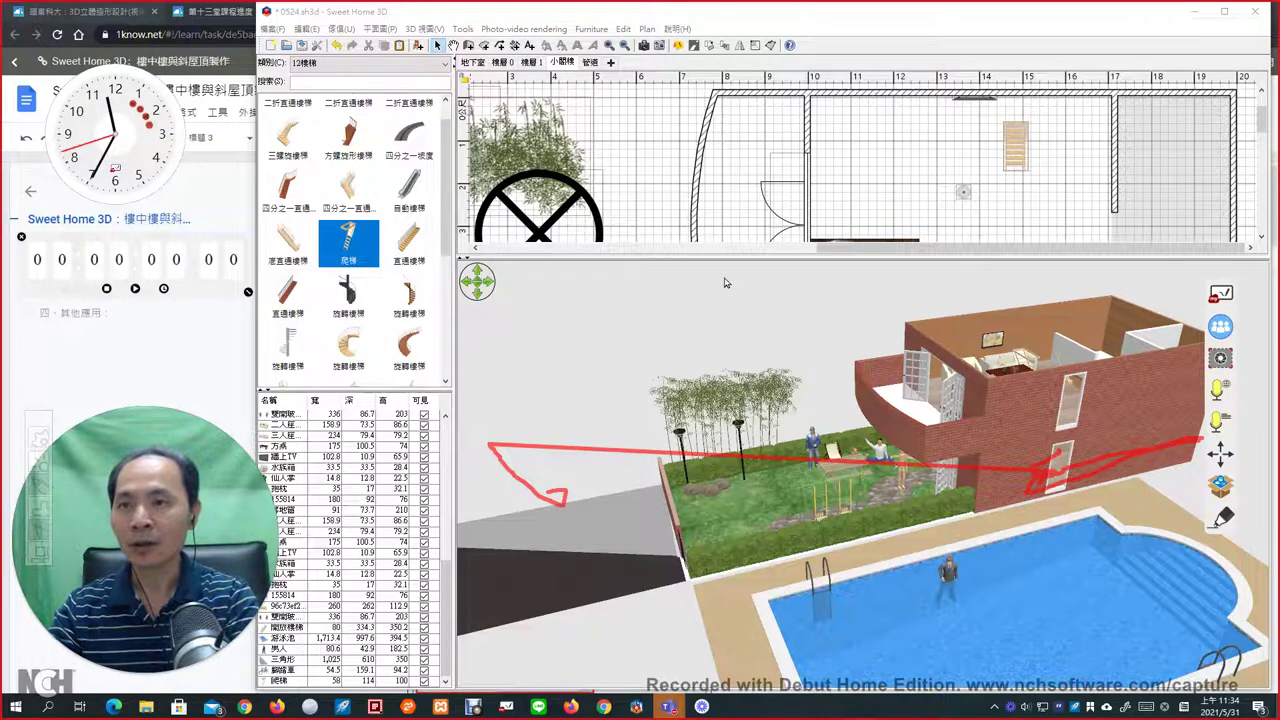
left_click_drag(813, 338, 794, 392)
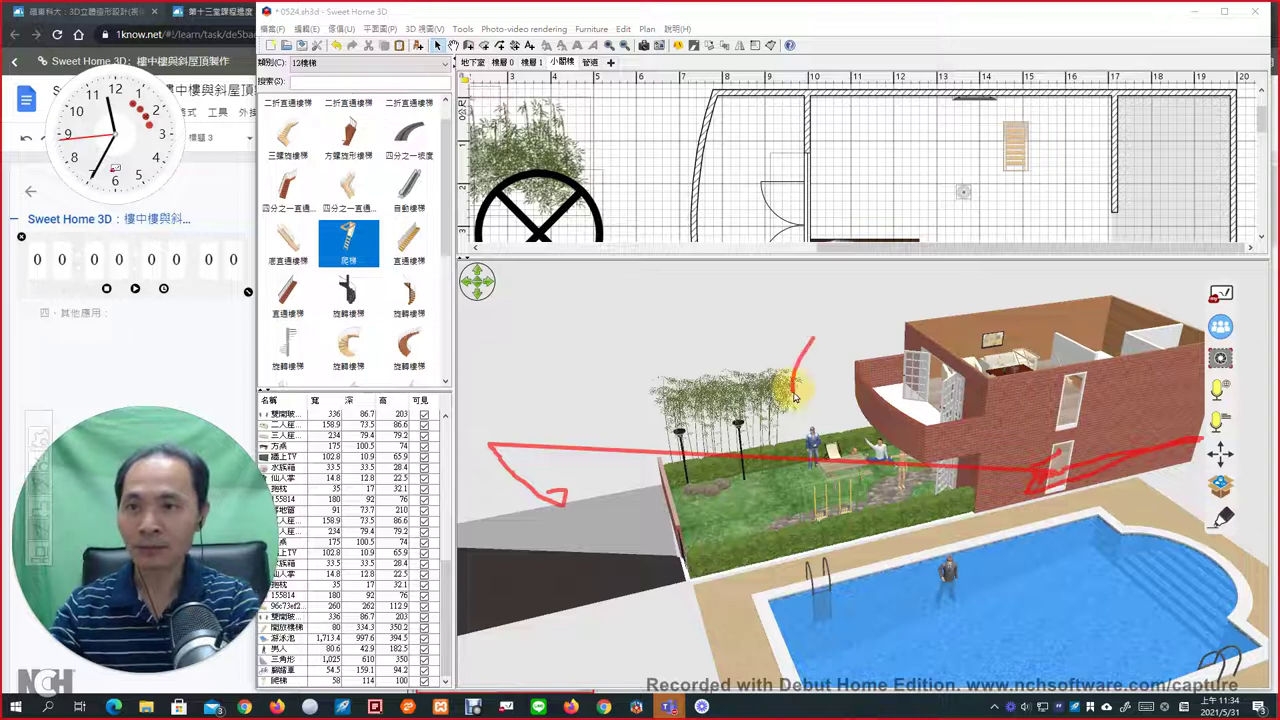
mouse_move(812, 338)
left_mouse_down()
mouse_move(808, 272)
mouse_move(966, 254)
mouse_move(958, 300)
mouse_move(898, 328)
left_mouse_up()
left_click_drag(811, 275, 908, 323)
left_click_drag(984, 282, 984, 366)
left_click_drag(902, 321, 899, 371)
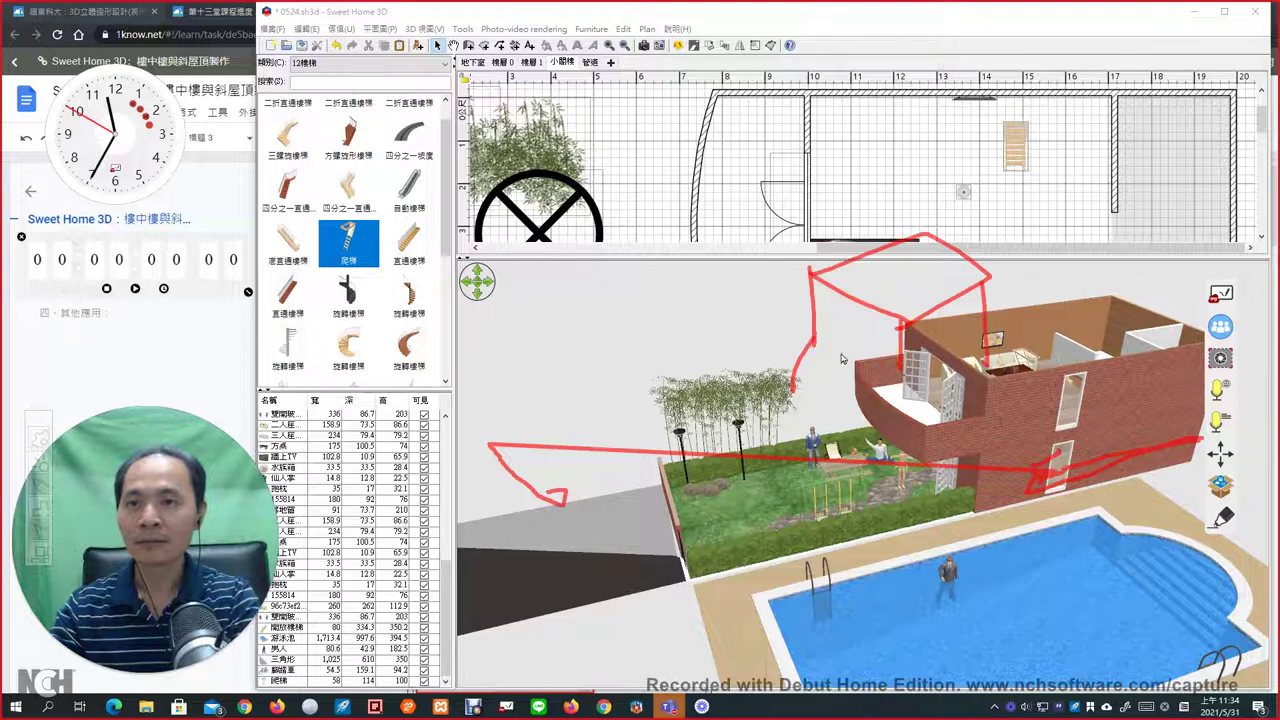
mouse_move(805, 339)
left_mouse_down()
mouse_move(898, 370)
mouse_move(980, 341)
left_mouse_up()
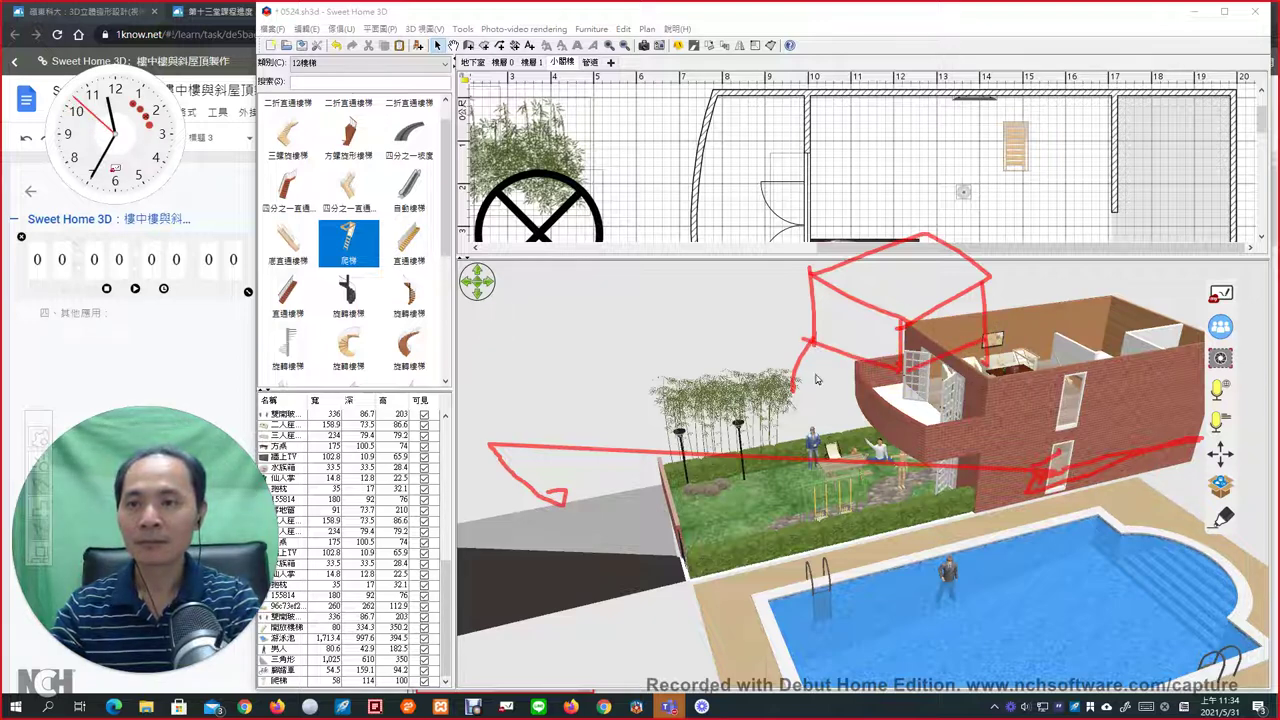
mouse_move(812, 342)
left_mouse_down()
mouse_move(820, 410)
mouse_move(905, 412)
left_mouse_up()
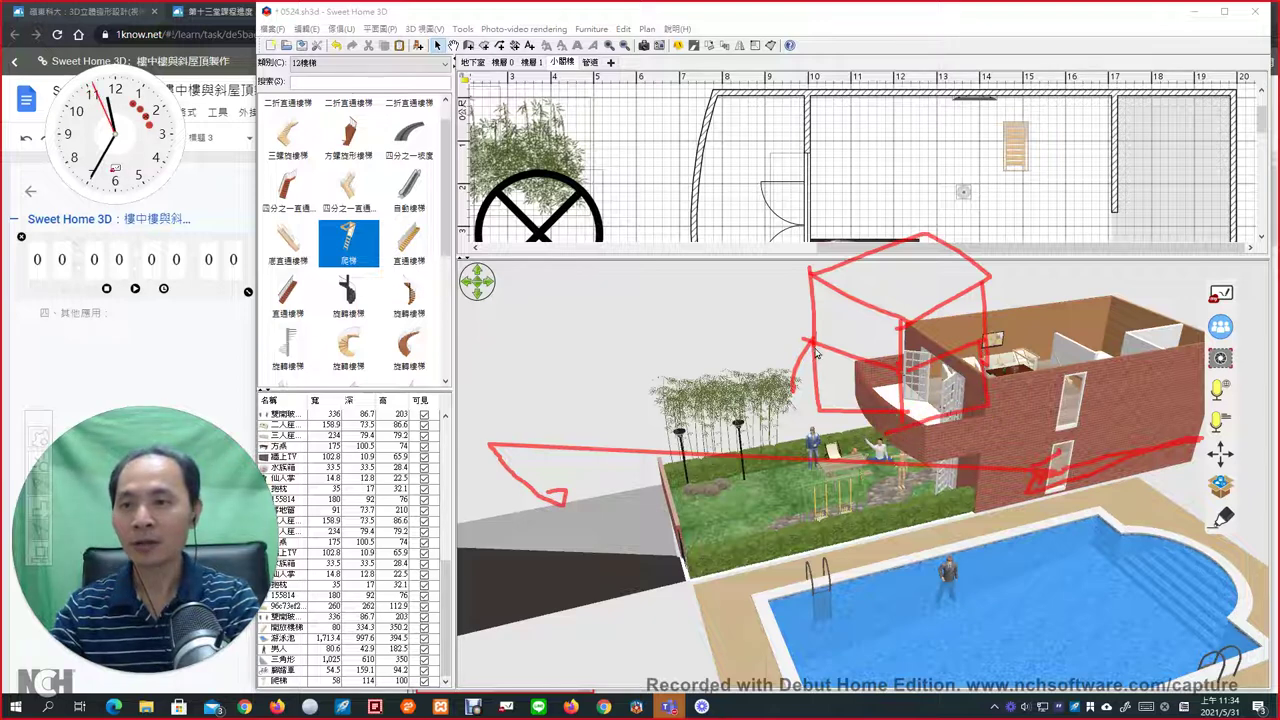
mouse_move(815, 349)
left_mouse_down()
mouse_move(836, 406)
mouse_move(914, 434)
left_mouse_up()
left_click_drag(898, 380, 901, 436)
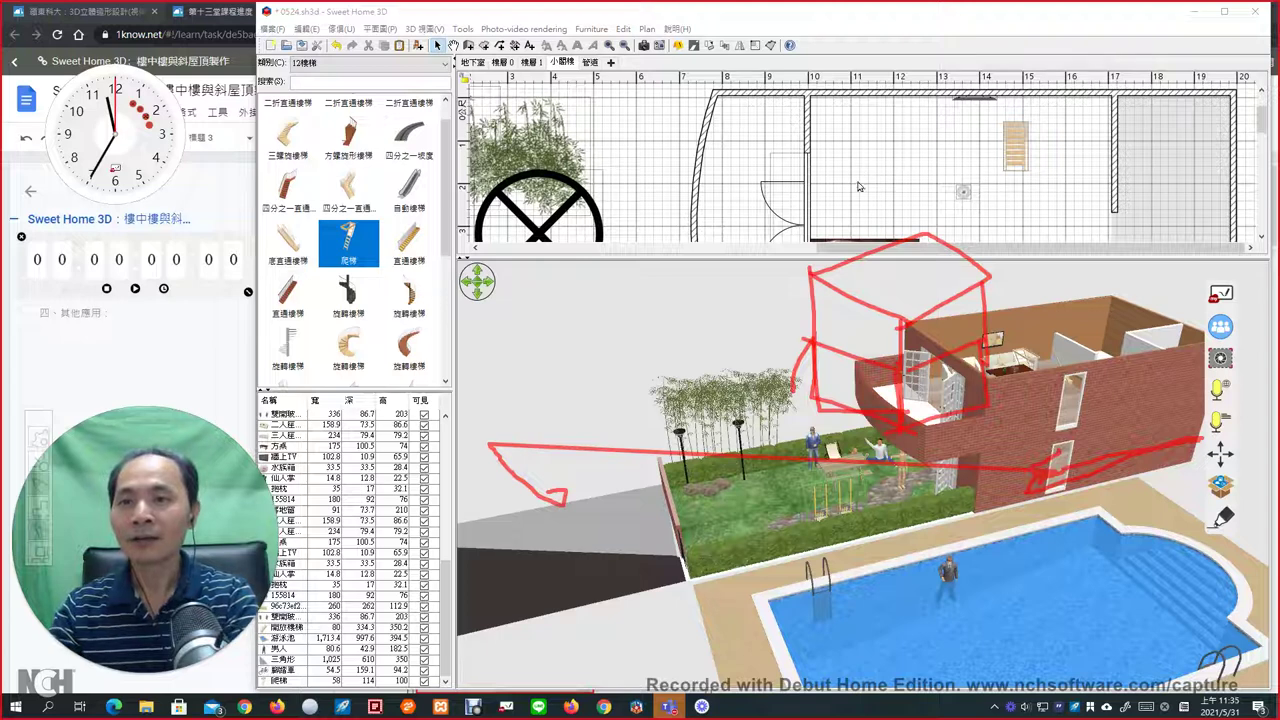
left_click_drag(856, 158, 748, 266)
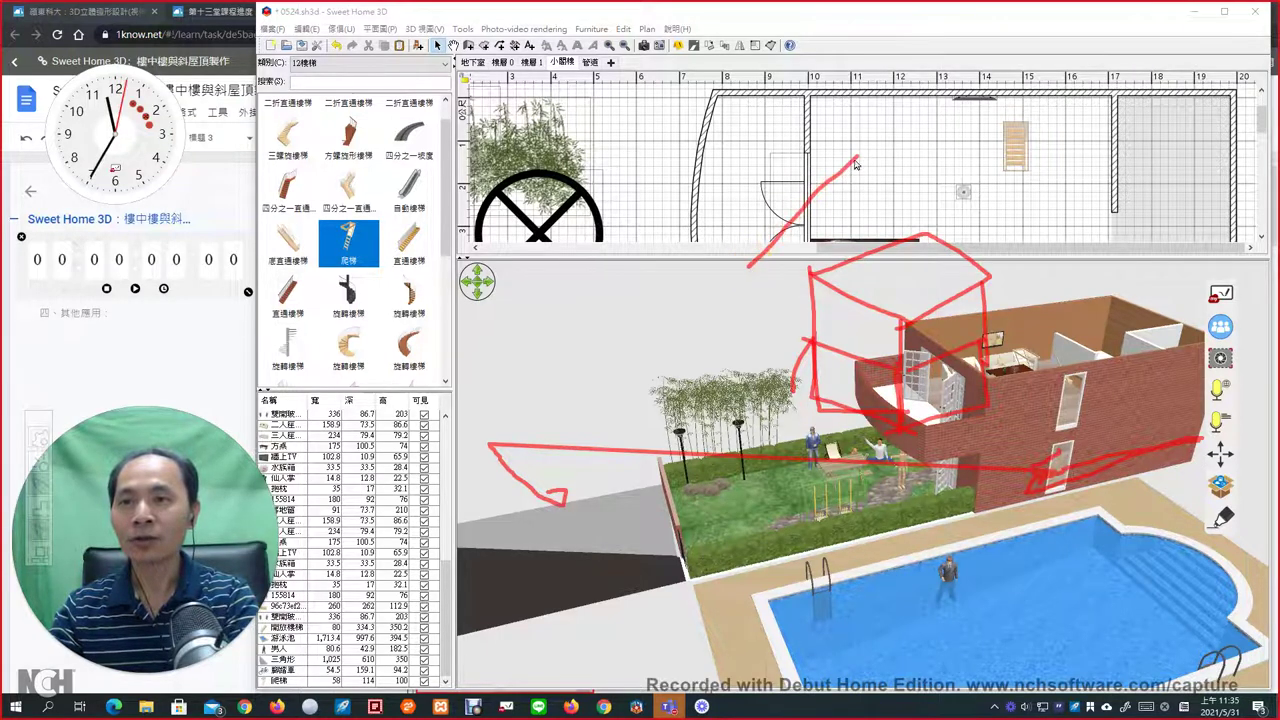
left_click_drag(880, 140, 1082, 278)
mouse_move(756, 272)
left_mouse_down()
mouse_move(886, 209)
mouse_move(1042, 272)
mouse_move(941, 328)
left_mouse_up()
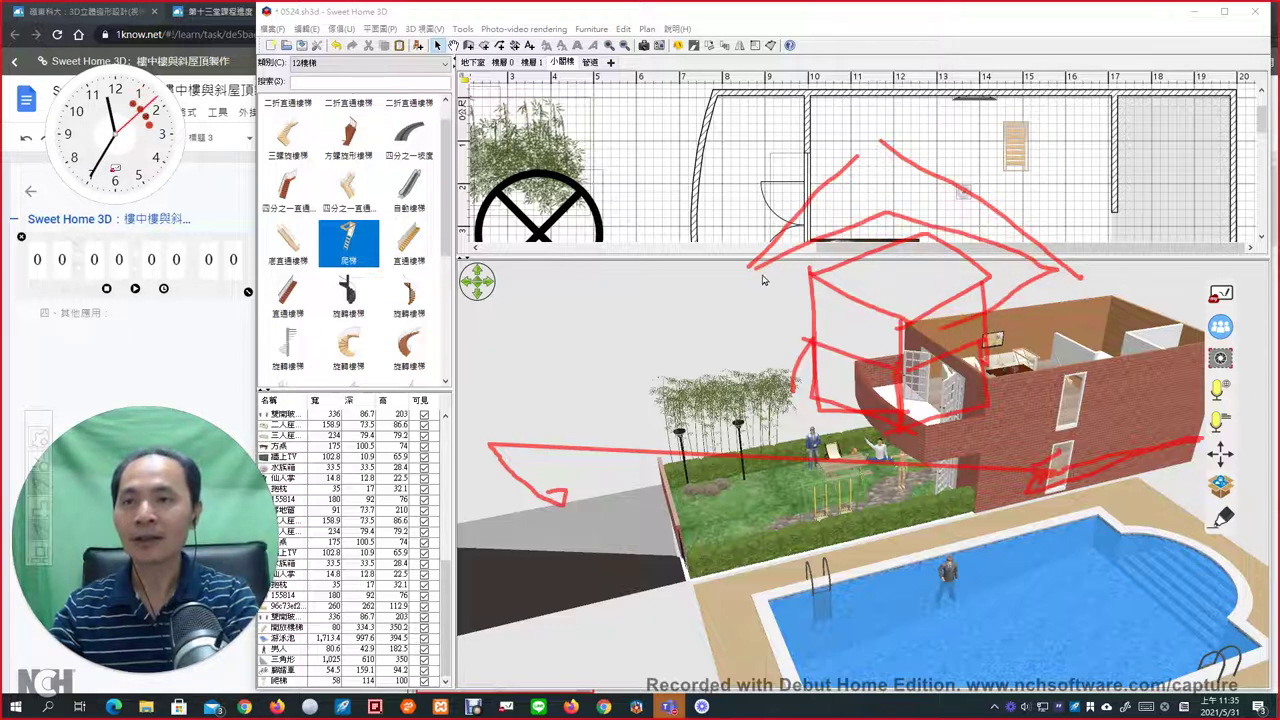
left_click_drag(762, 274, 910, 326)
left_click_drag(880, 144, 884, 214)
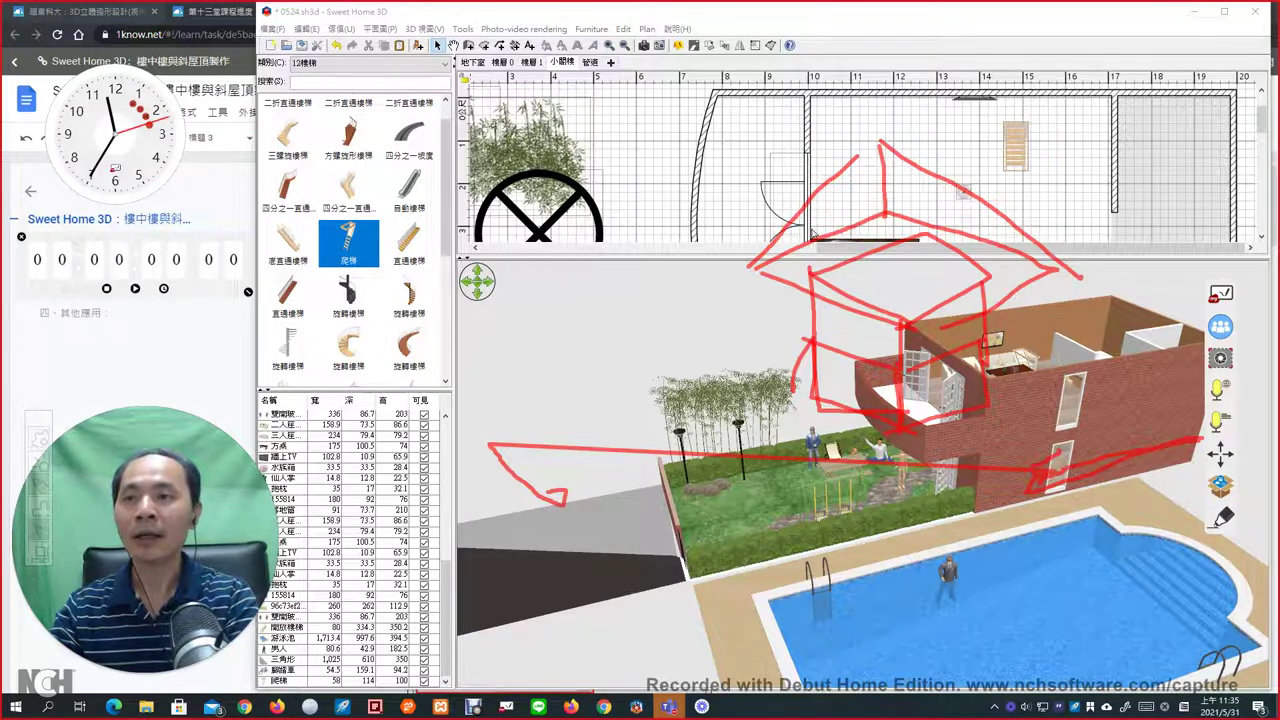
left_click_drag(790, 145, 857, 129)
left_click_drag(1008, 128, 1058, 134)
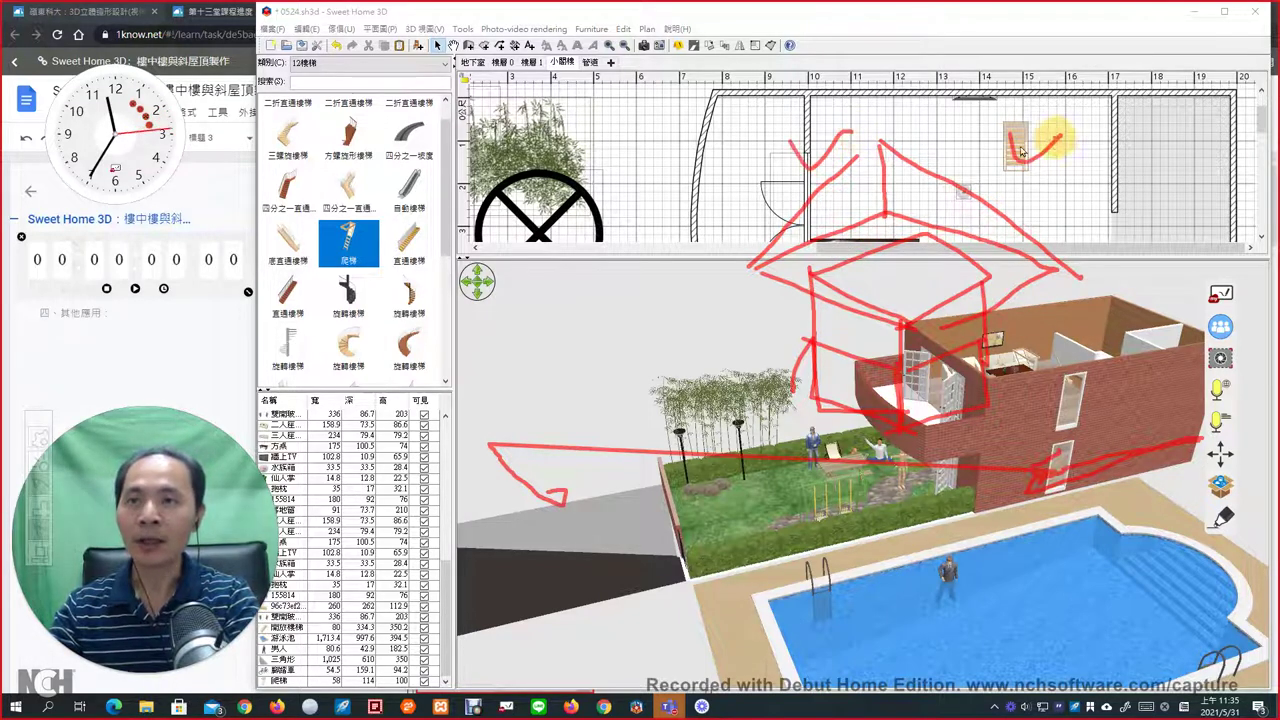
mouse_move(682, 178)
left_mouse_down()
mouse_move(592, 208)
mouse_move(603, 298)
left_mouse_up()
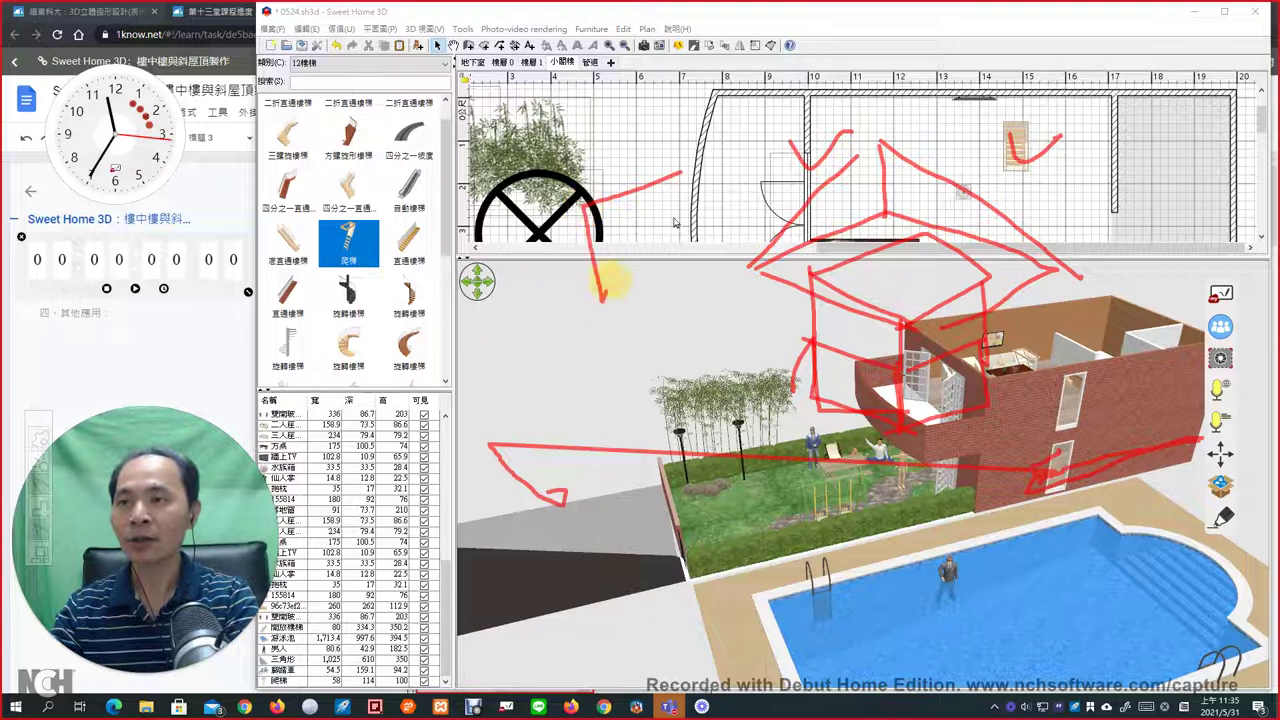
left_click_drag(688, 170, 688, 250)
mouse_move(587, 207)
left_mouse_down()
mouse_move(585, 246)
mouse_move(691, 245)
left_mouse_up()
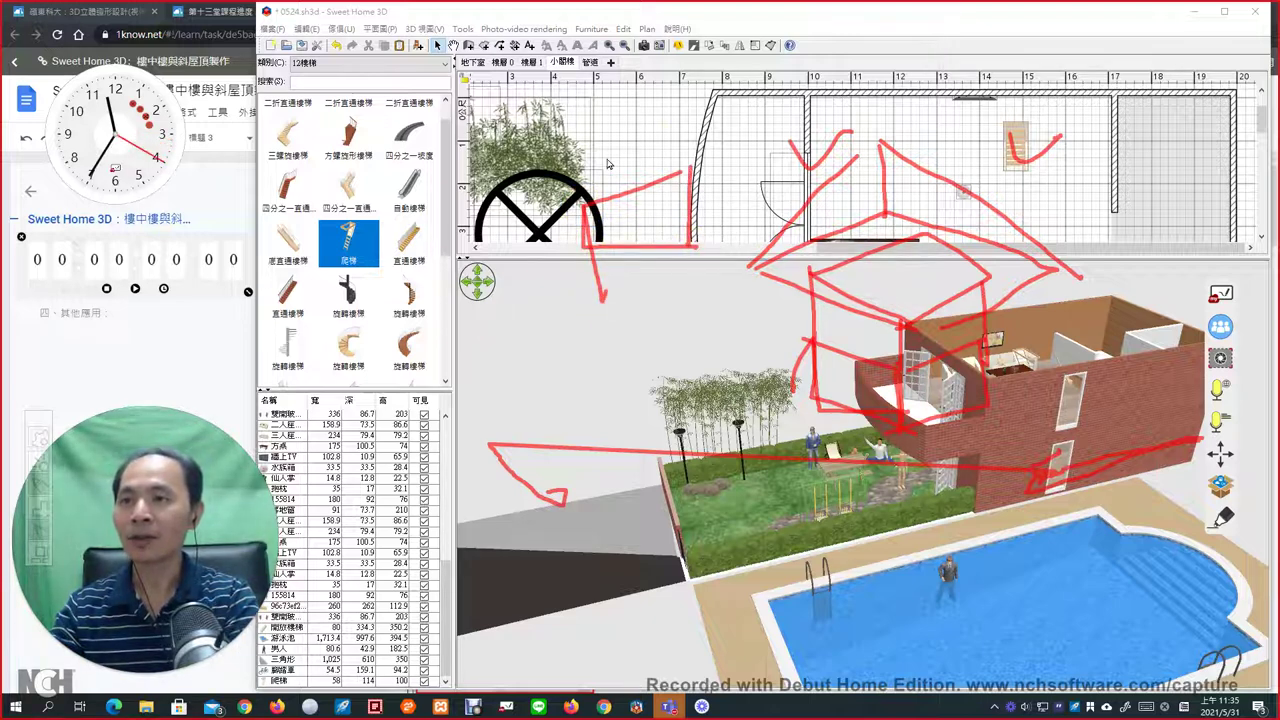
left_click_drag(607, 164, 655, 143)
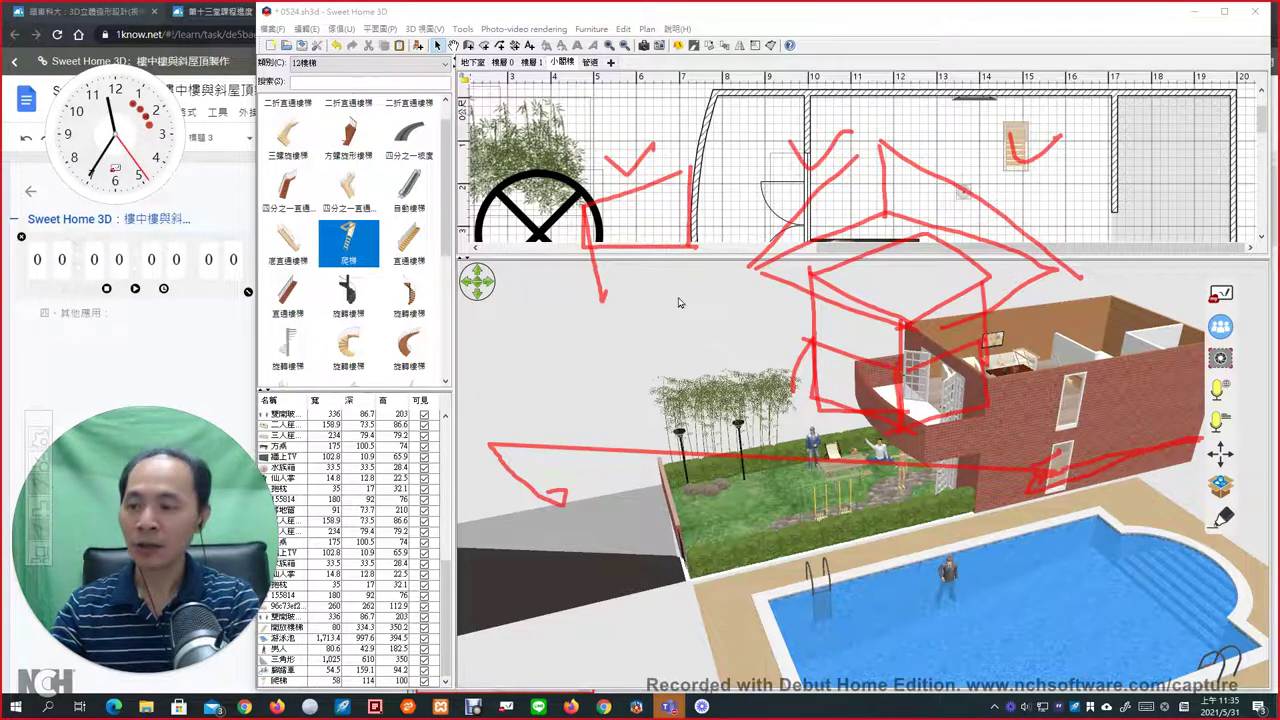
key("Escape")
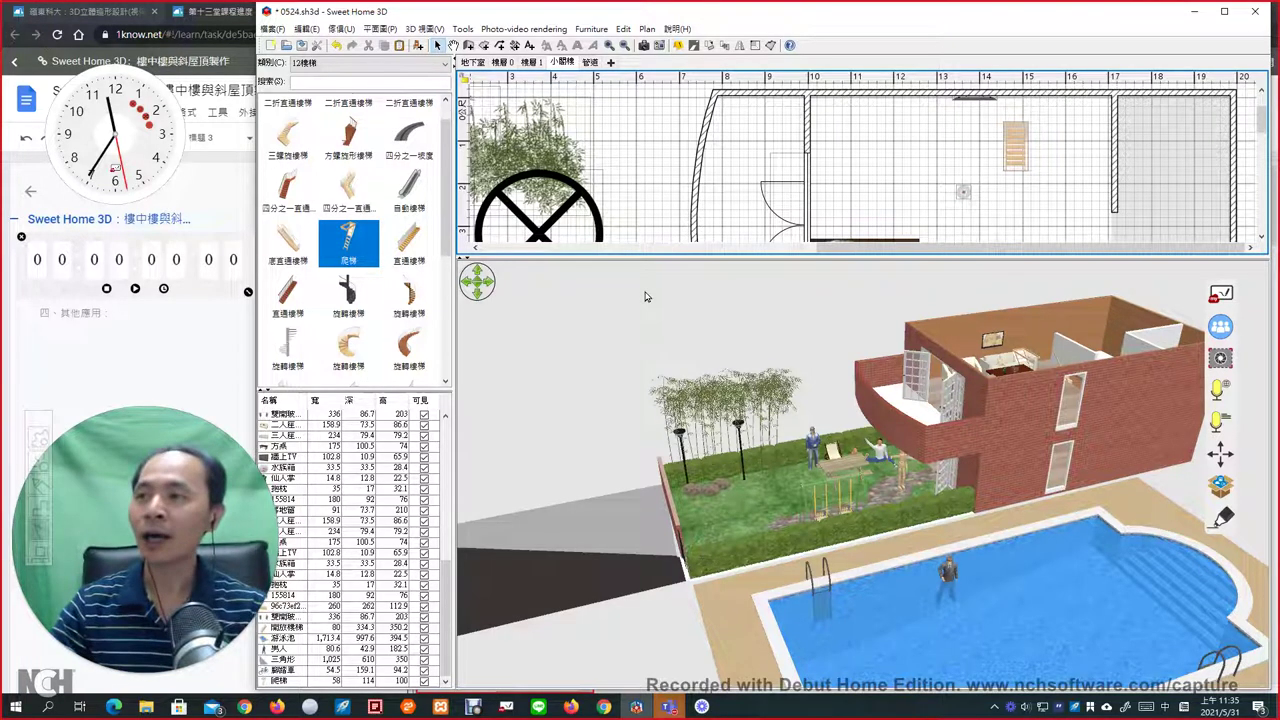
Browse the outdoor furniture category 9戶外 in the catalog for a roof model.
left_click(370, 63)
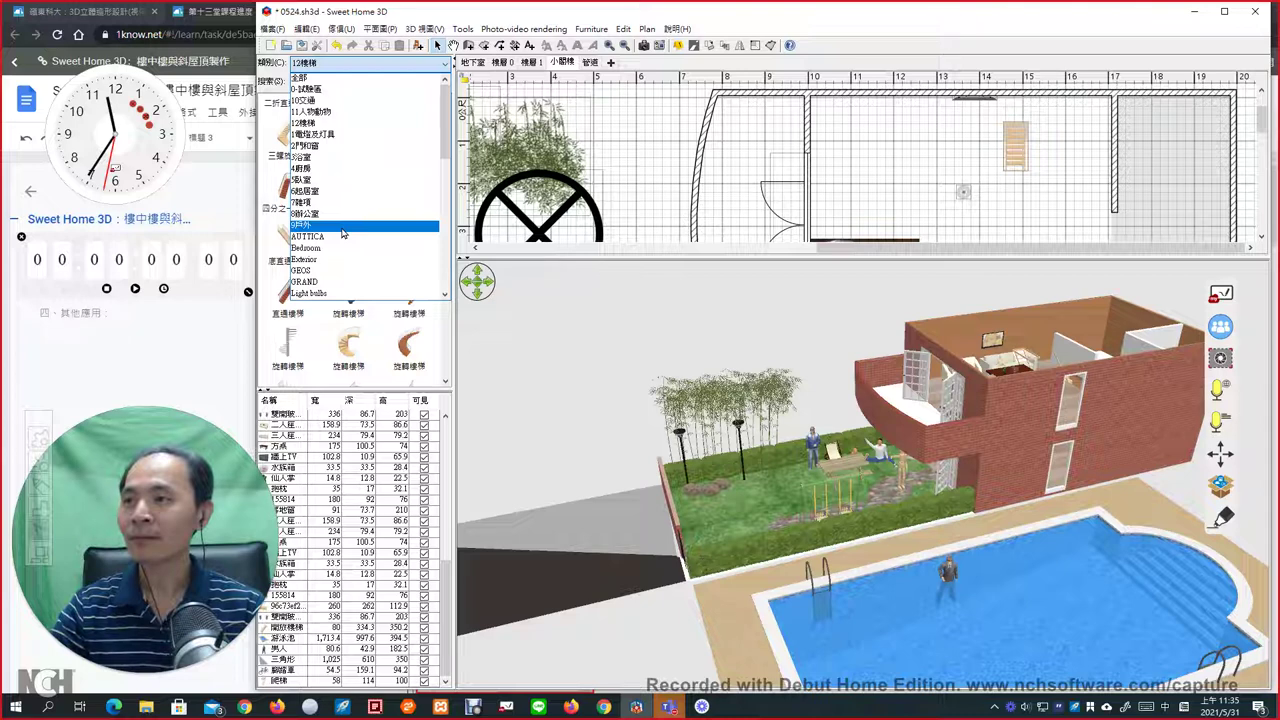
left_click(341, 233)
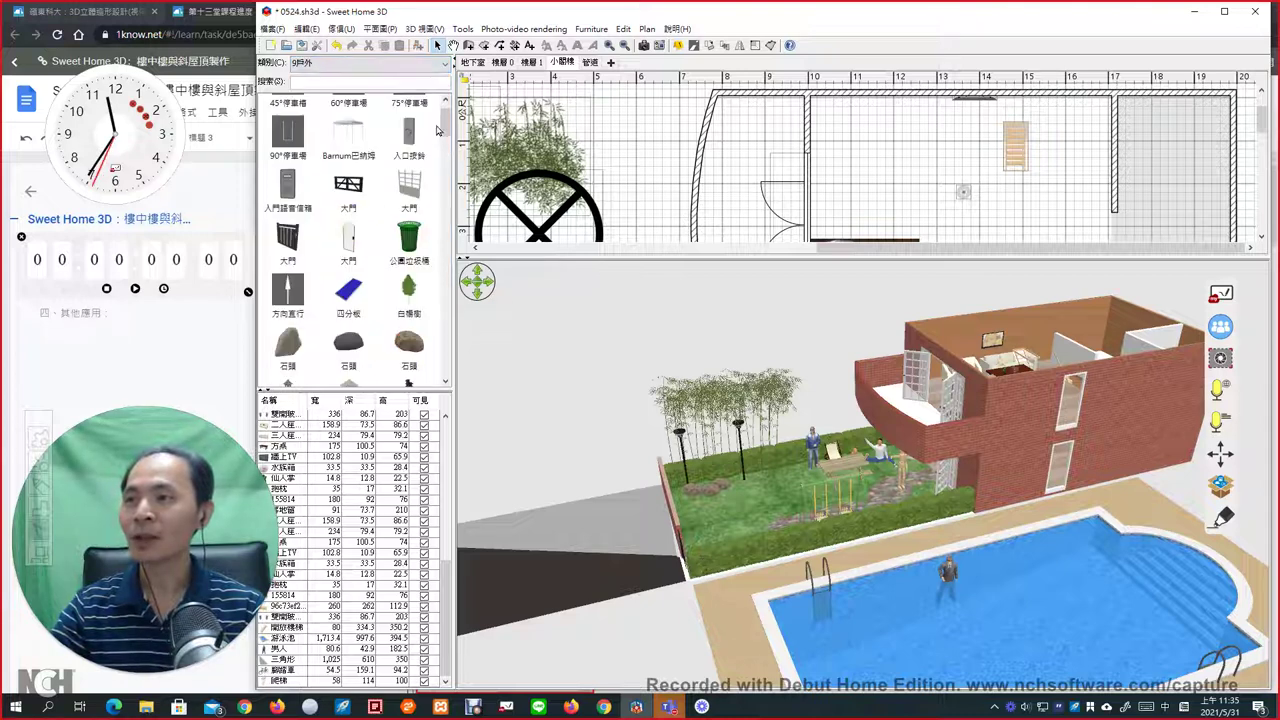
left_click_drag(447, 131, 436, 345)
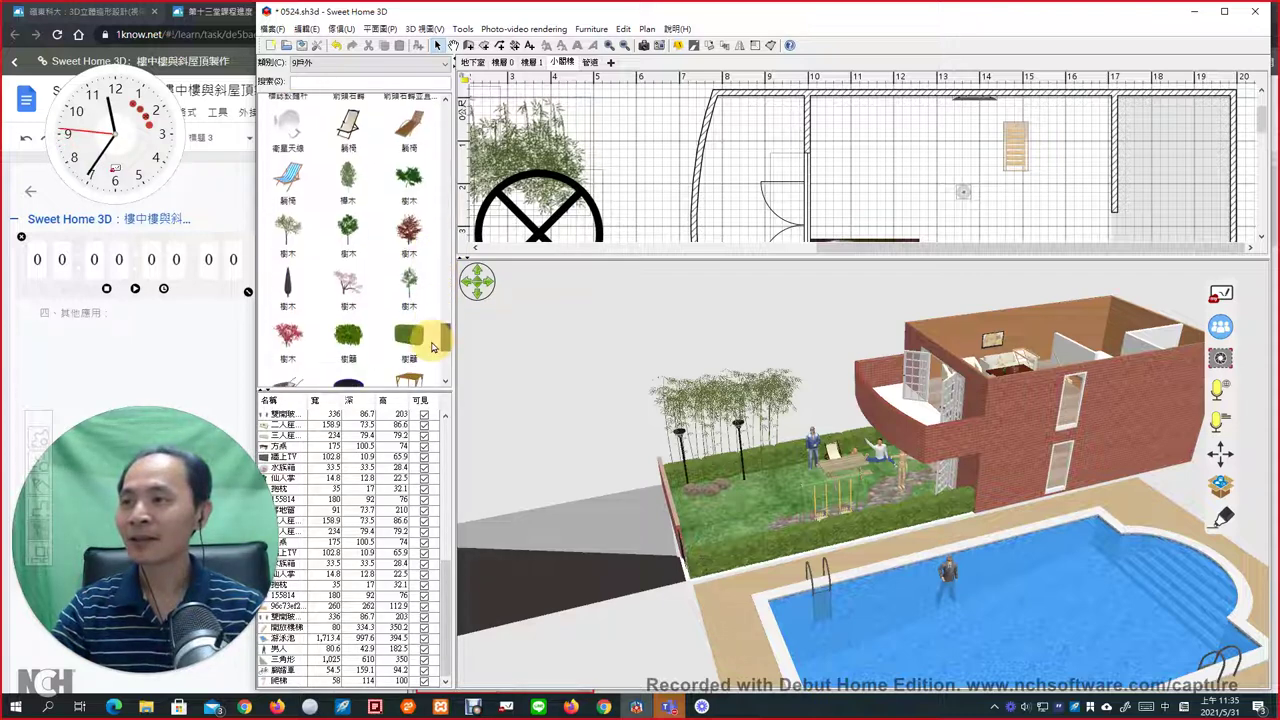
Search all furniture categories (全部) for models matching 光, and clear the search to show the whole catalog.
left_click(350, 63)
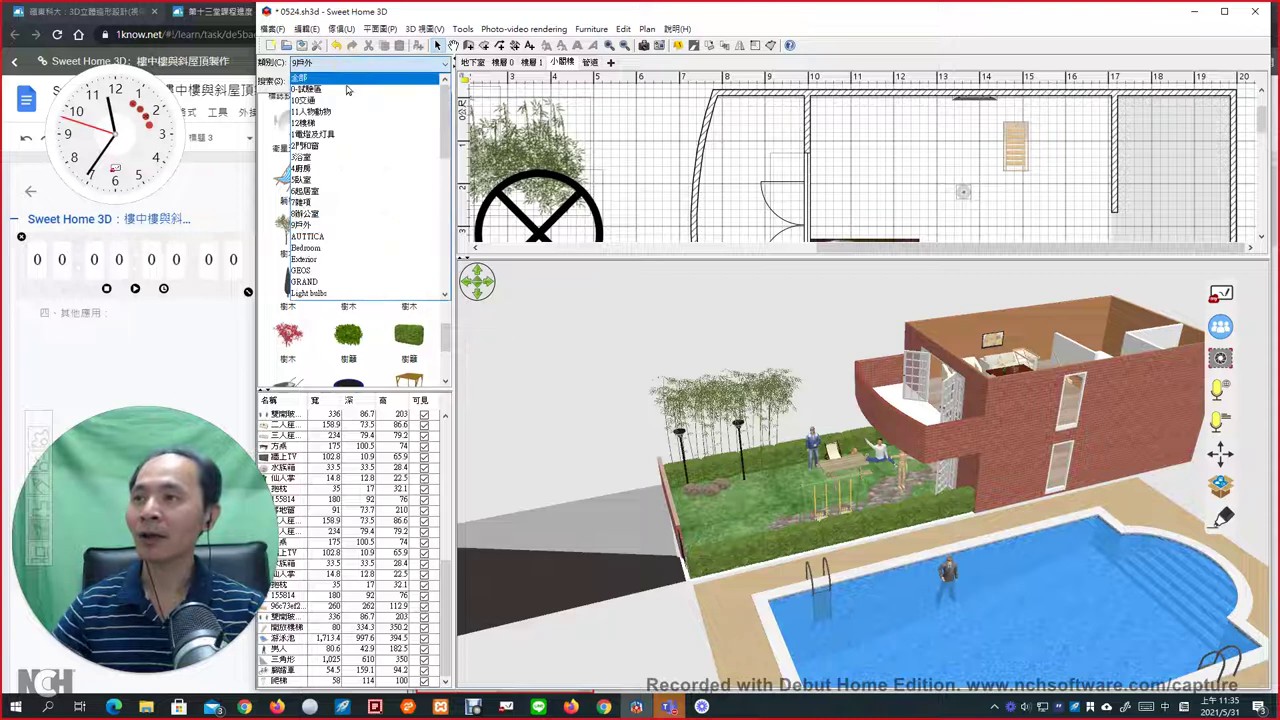
left_click(347, 88)
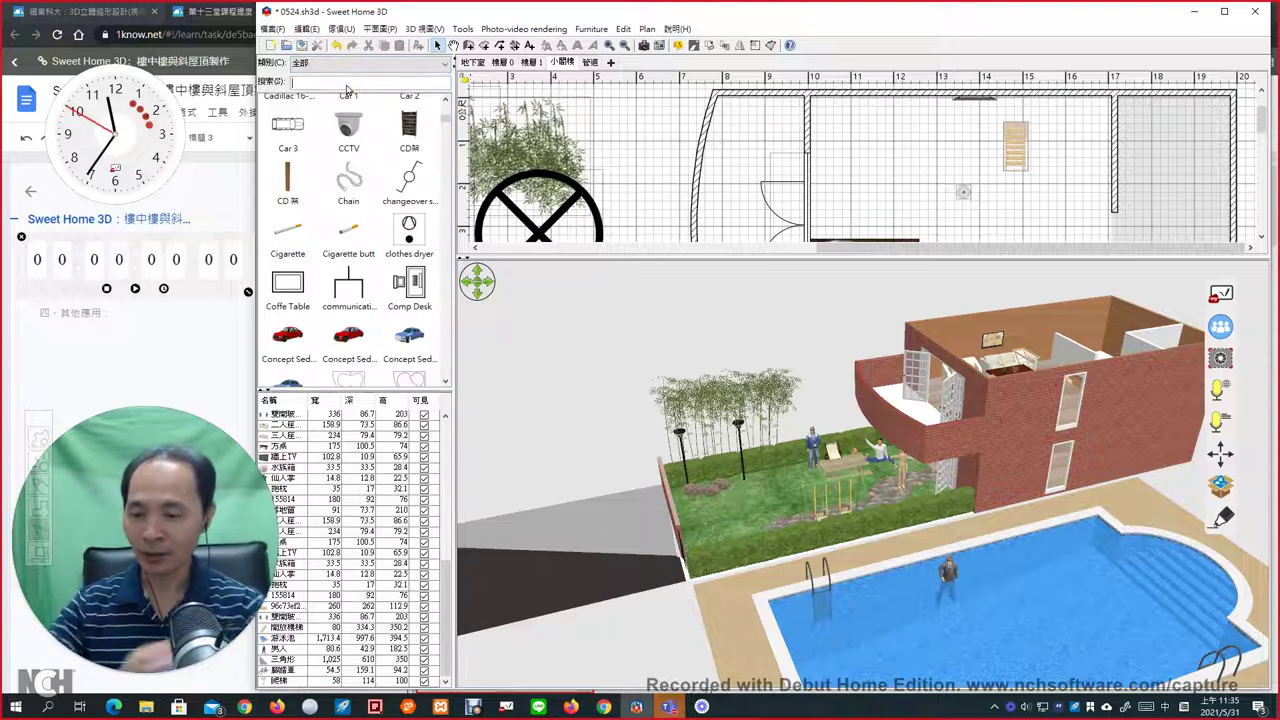
left_click(347, 84)
type("瑞")
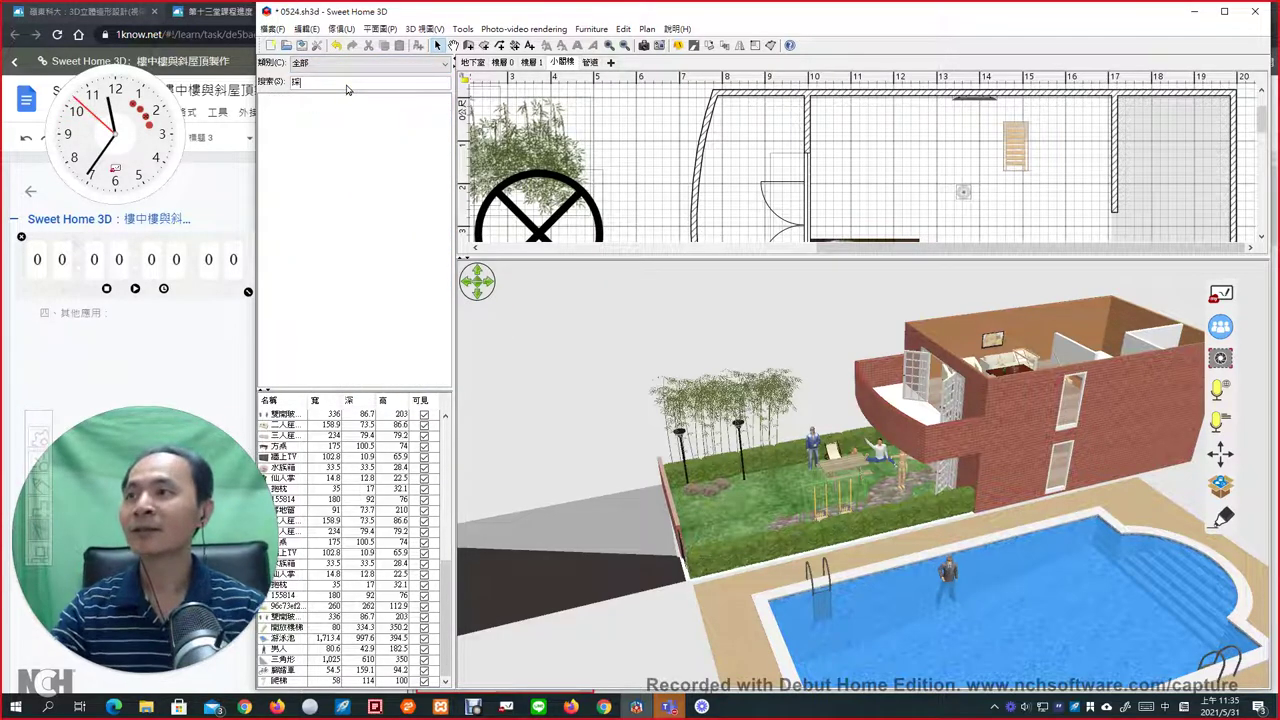
key("BackSpace")
type("光")
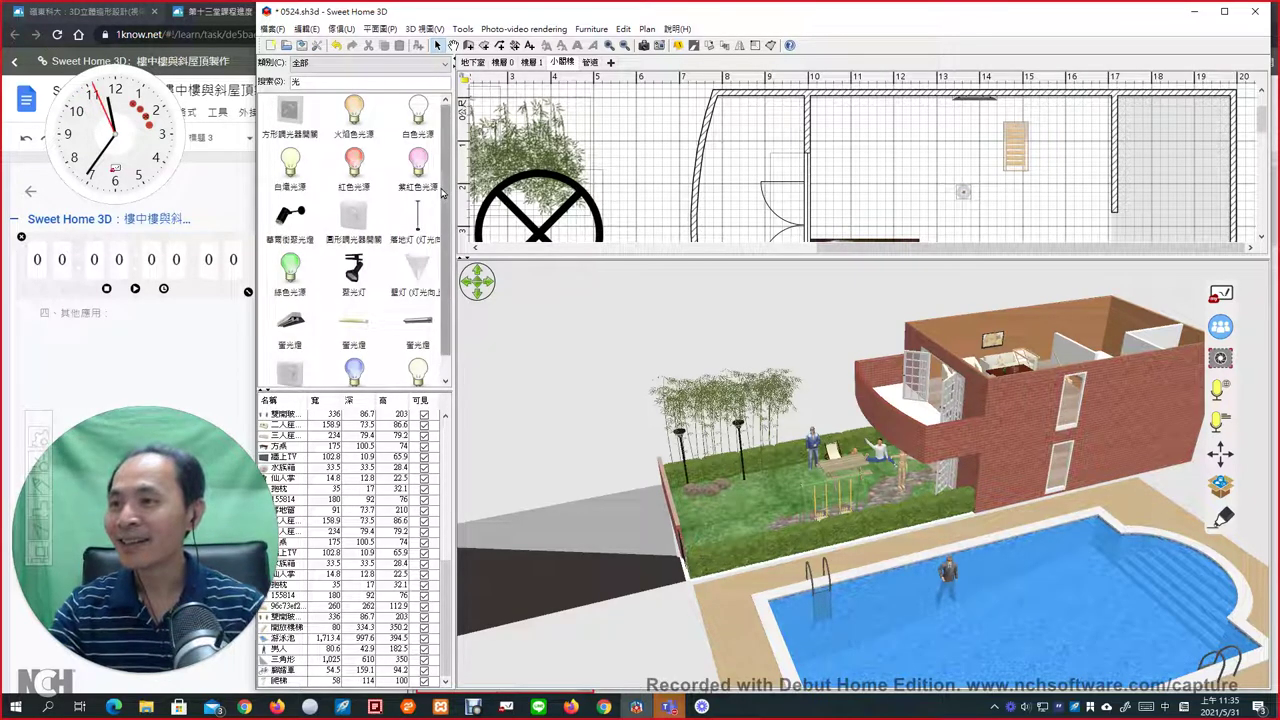
scroll(444, 190, "down", 1)
left_click(322, 84)
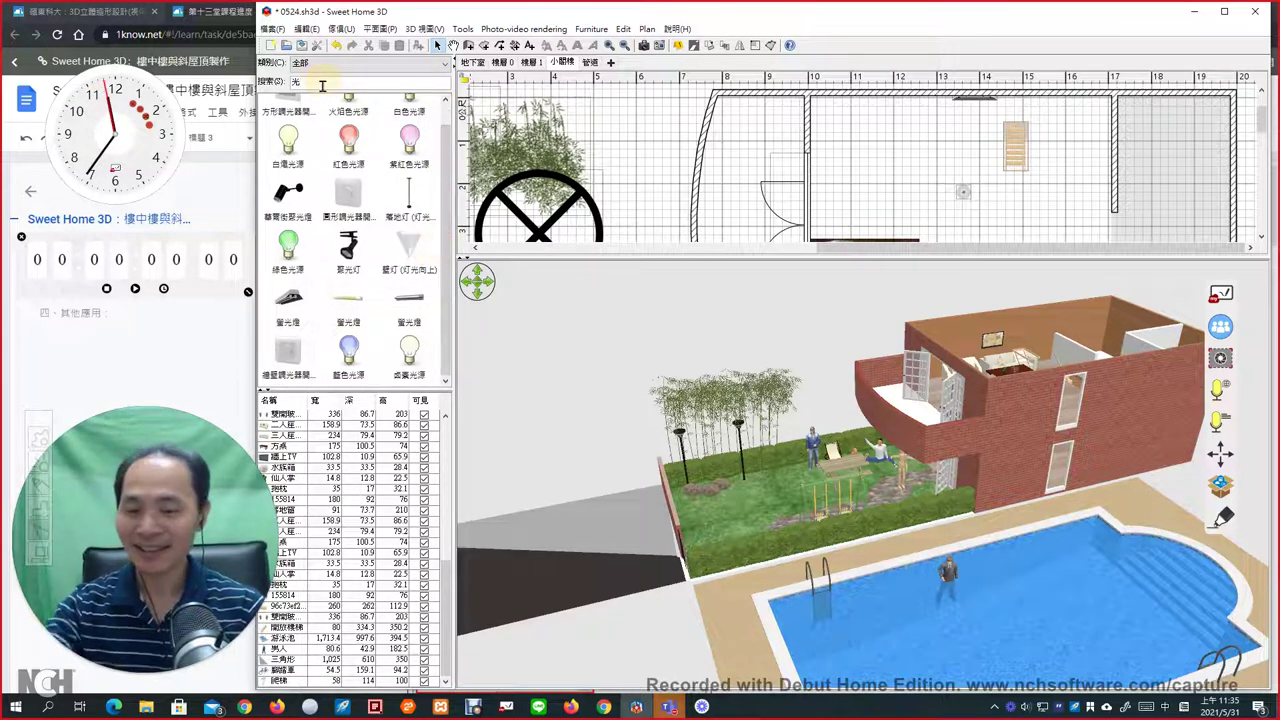
key("BackSpace")
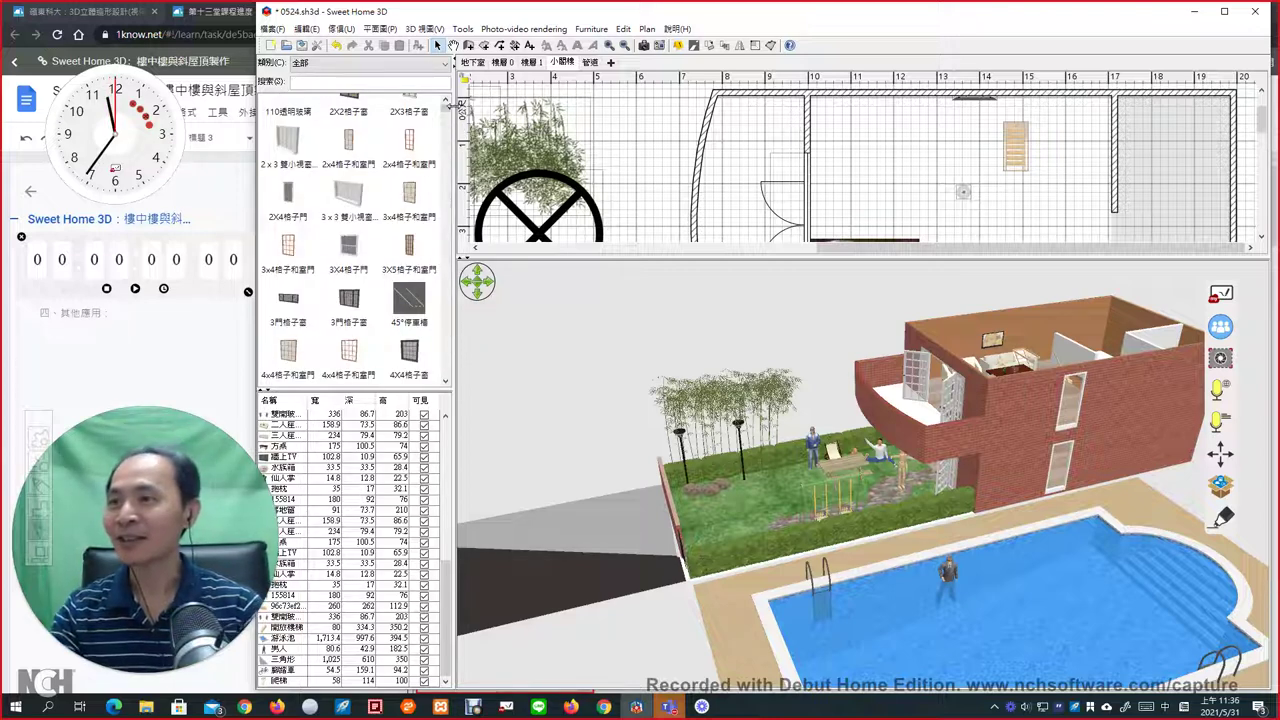
mouse_move(446, 108)
left_mouse_down()
mouse_move(445, 127)
mouse_move(446, 88)
left_mouse_up()
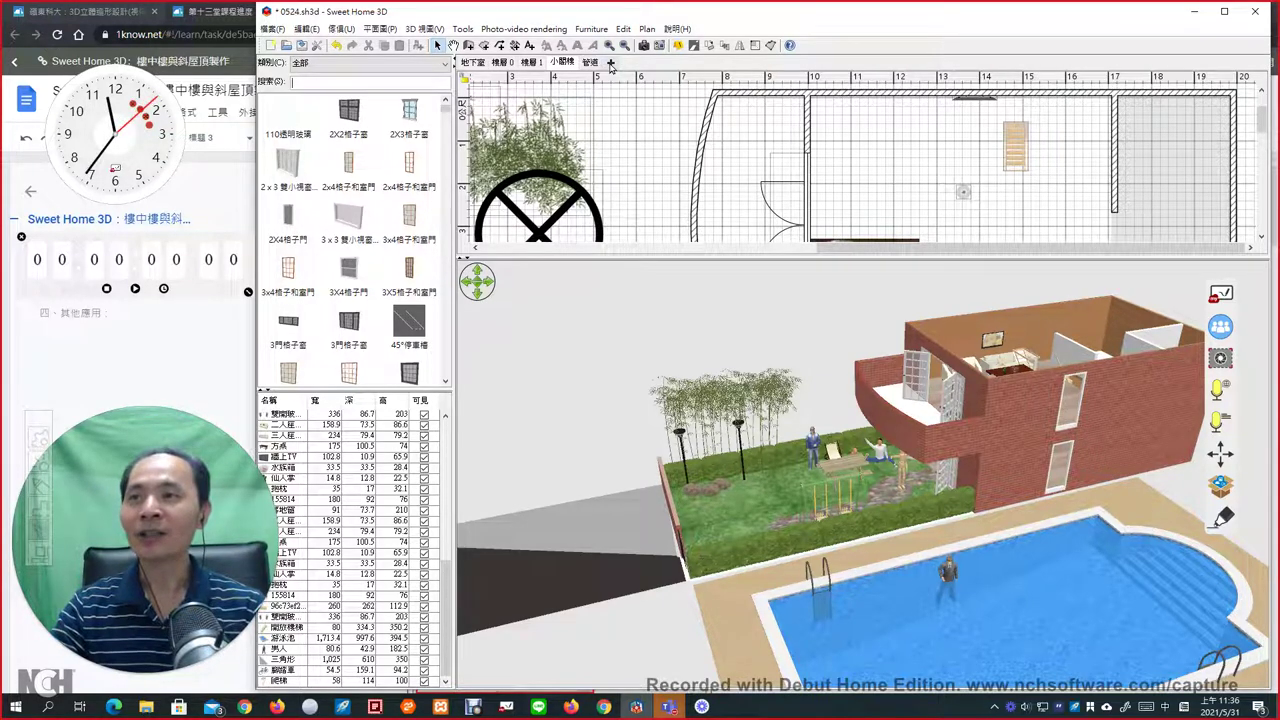
Add a new level and draw a rectangular floor slab of about 75 m² on it, overhanging the outline of the house.
left_click(609, 63)
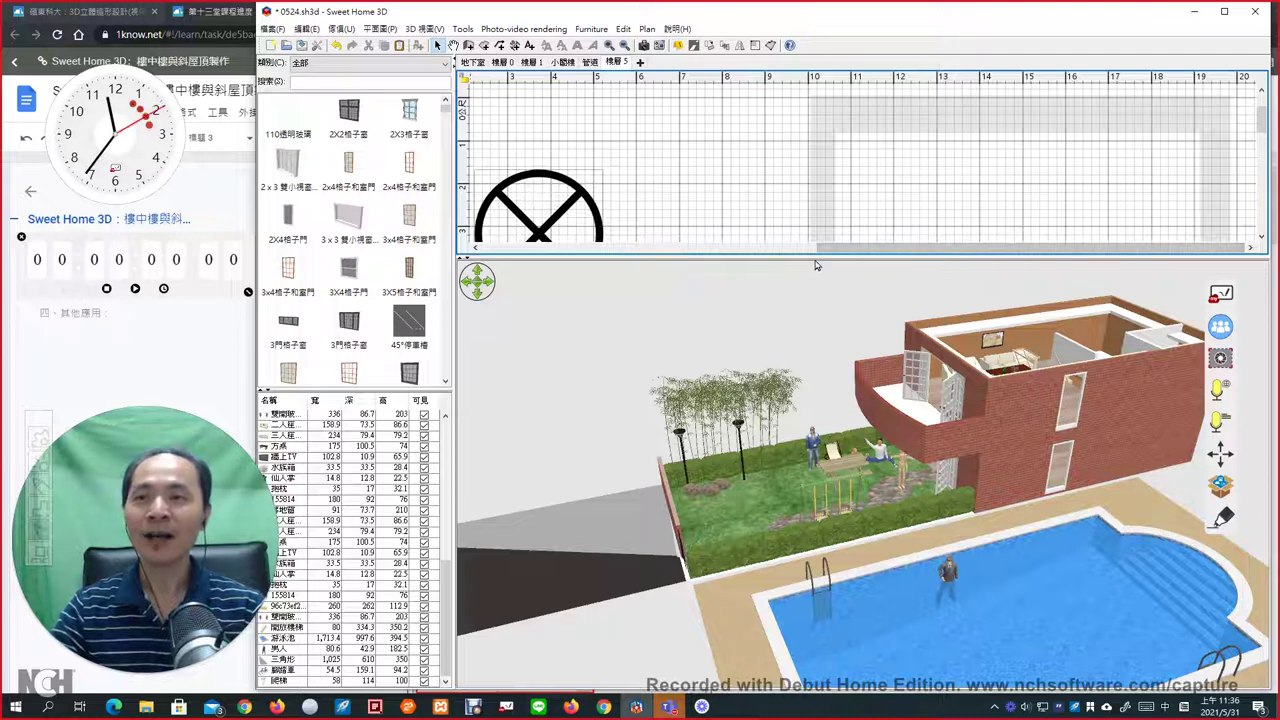
left_click_drag(815, 257, 803, 401)
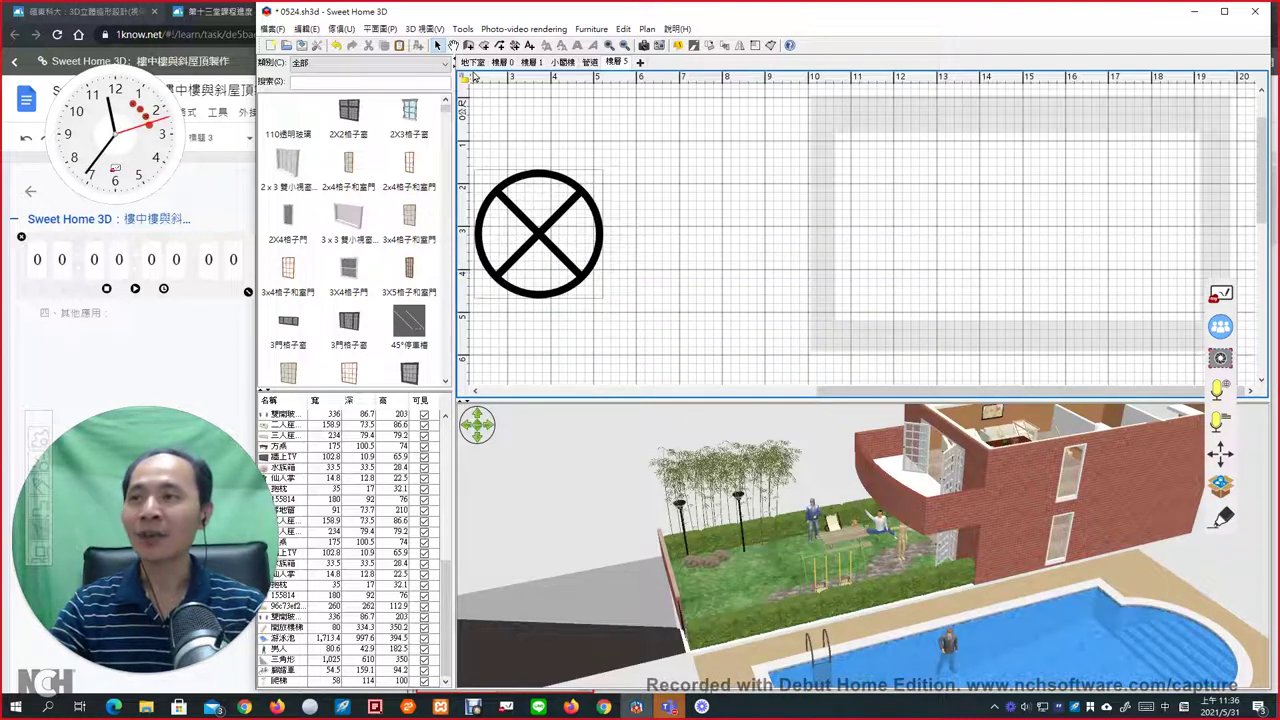
left_click(484, 45)
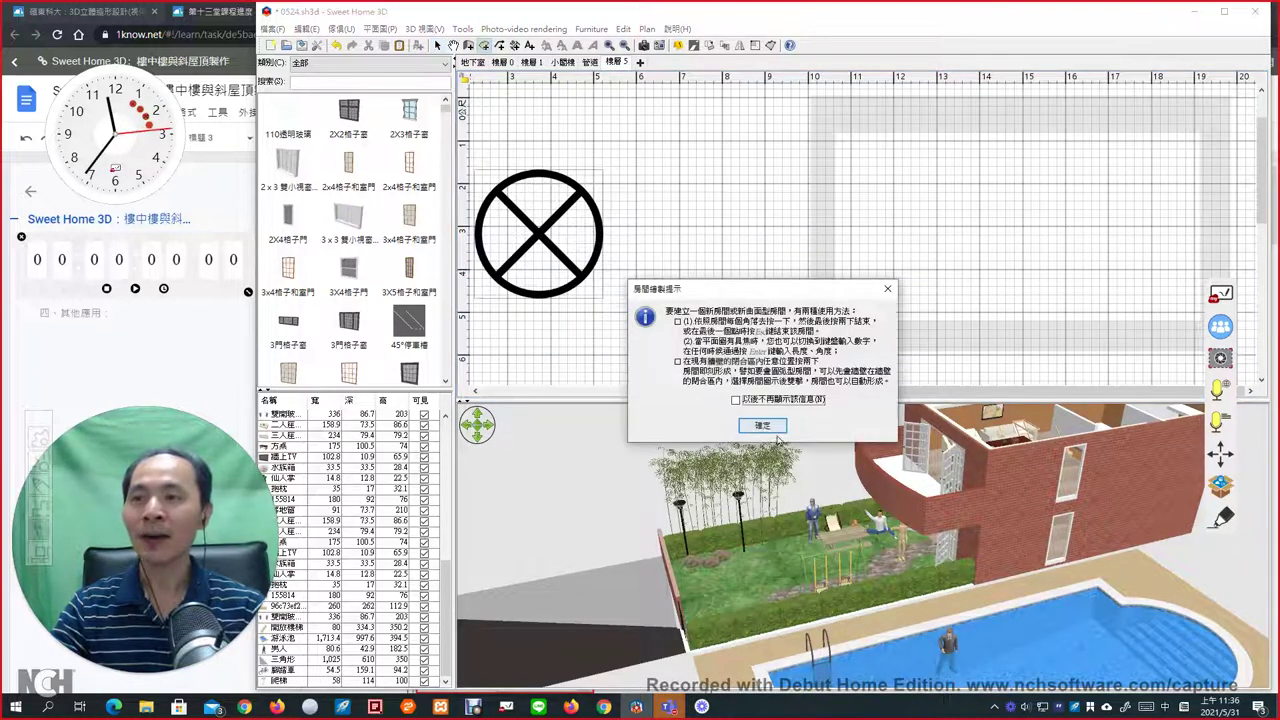
left_click(776, 434)
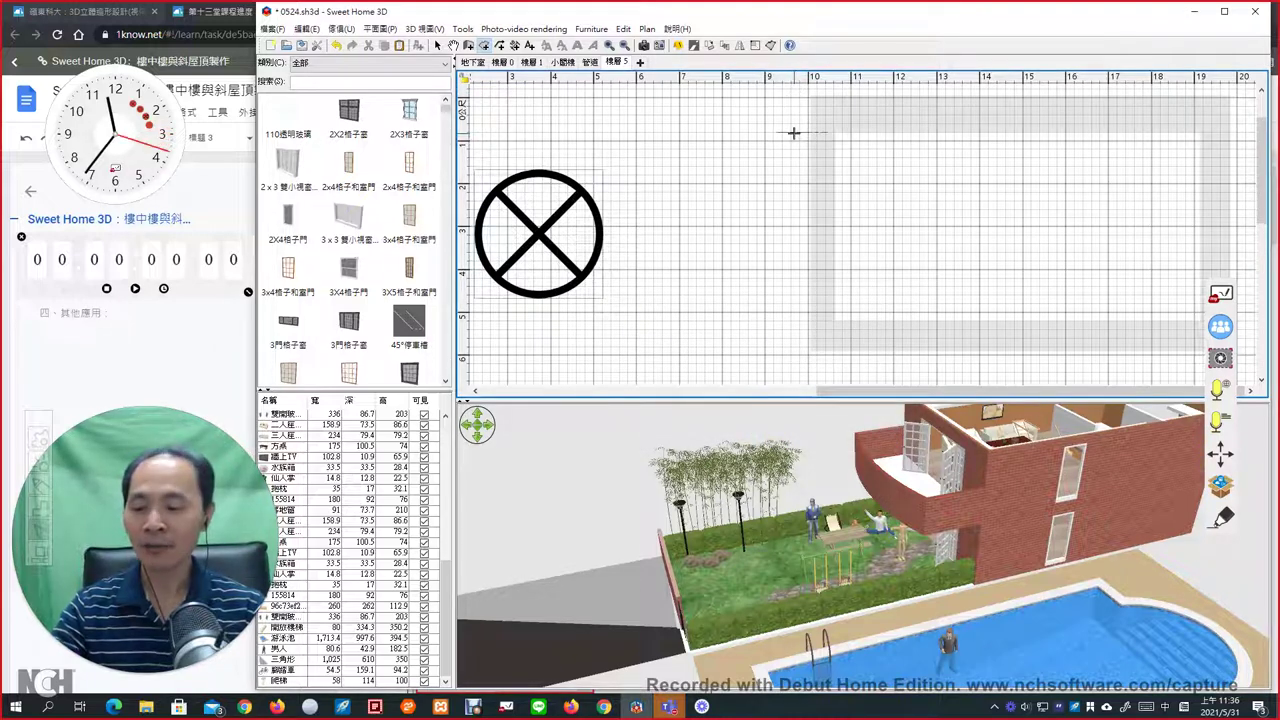
scroll(810, 141, "down", 2)
scroll(812, 141, "up", 2)
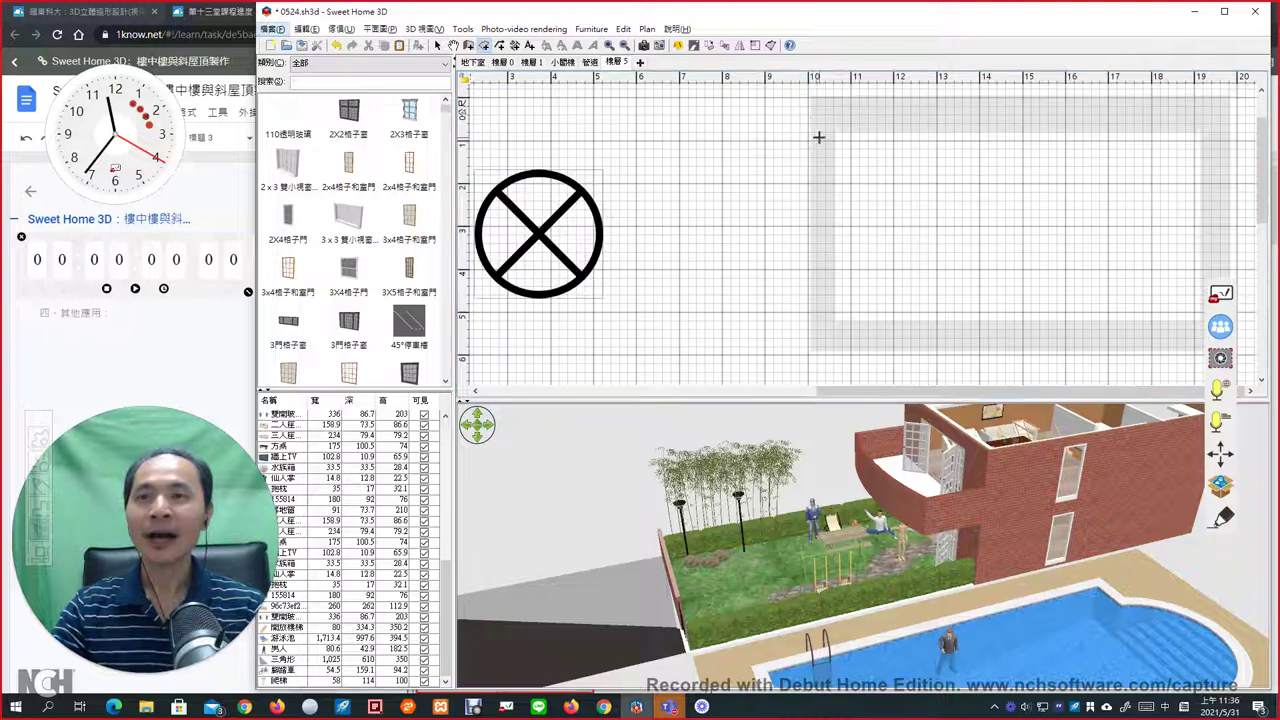
scroll(815, 135, "down", 2, "ctrl")
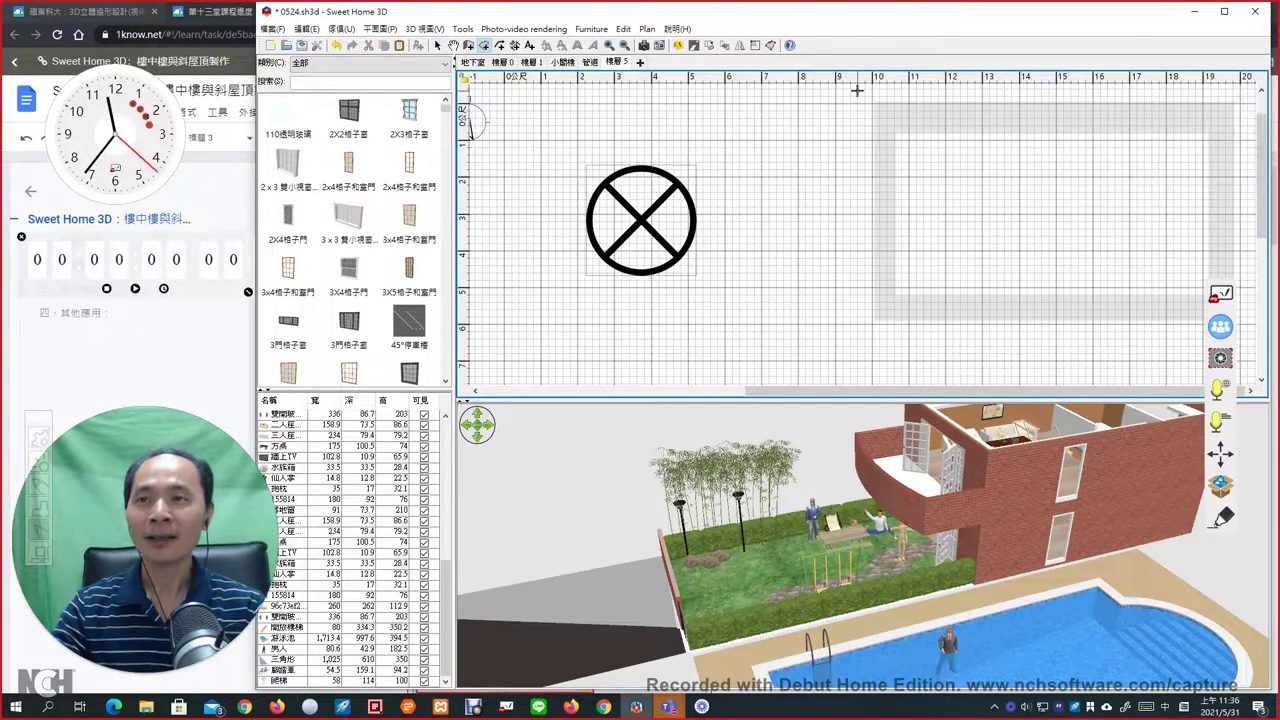
left_click(849, 90)
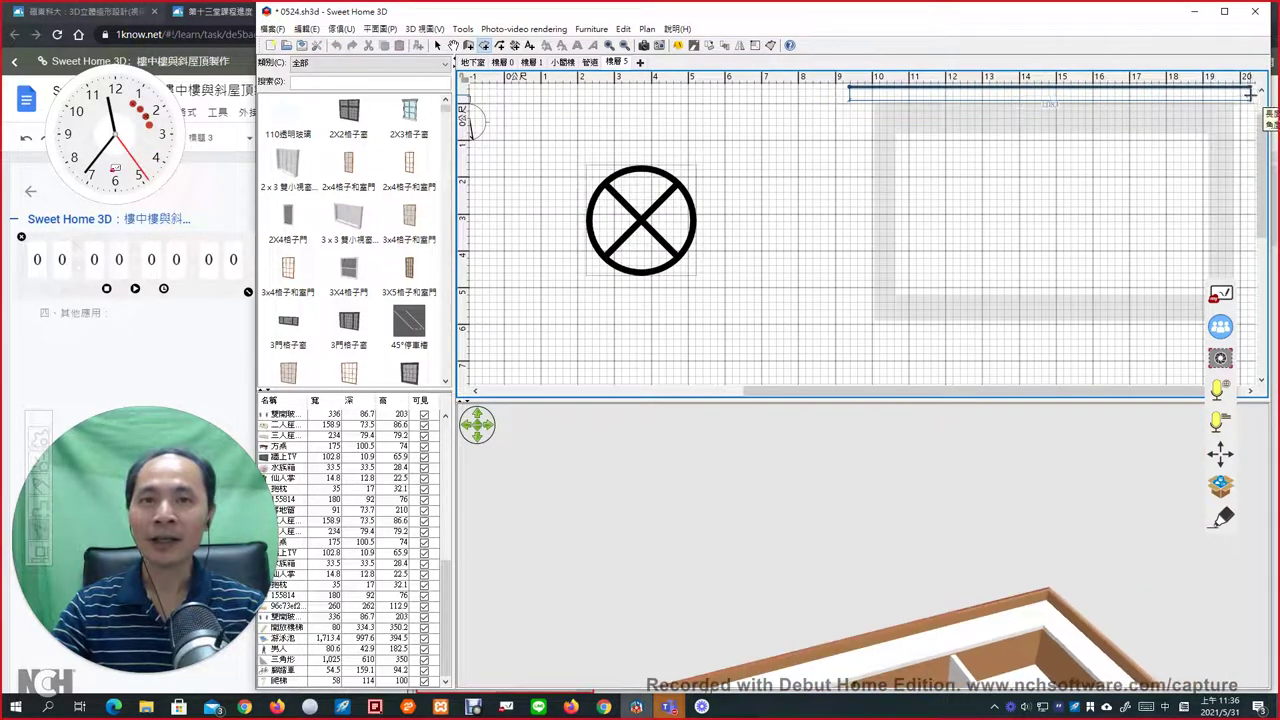
left_click(1249, 94)
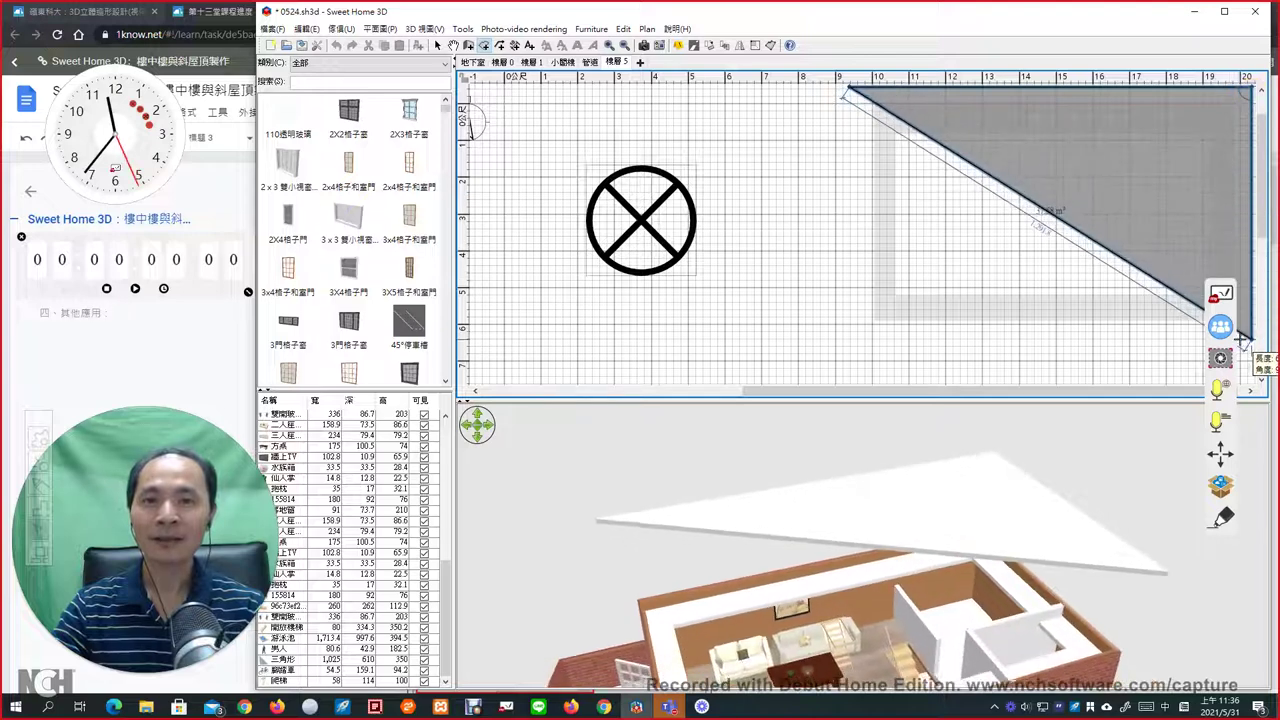
left_click(1243, 340)
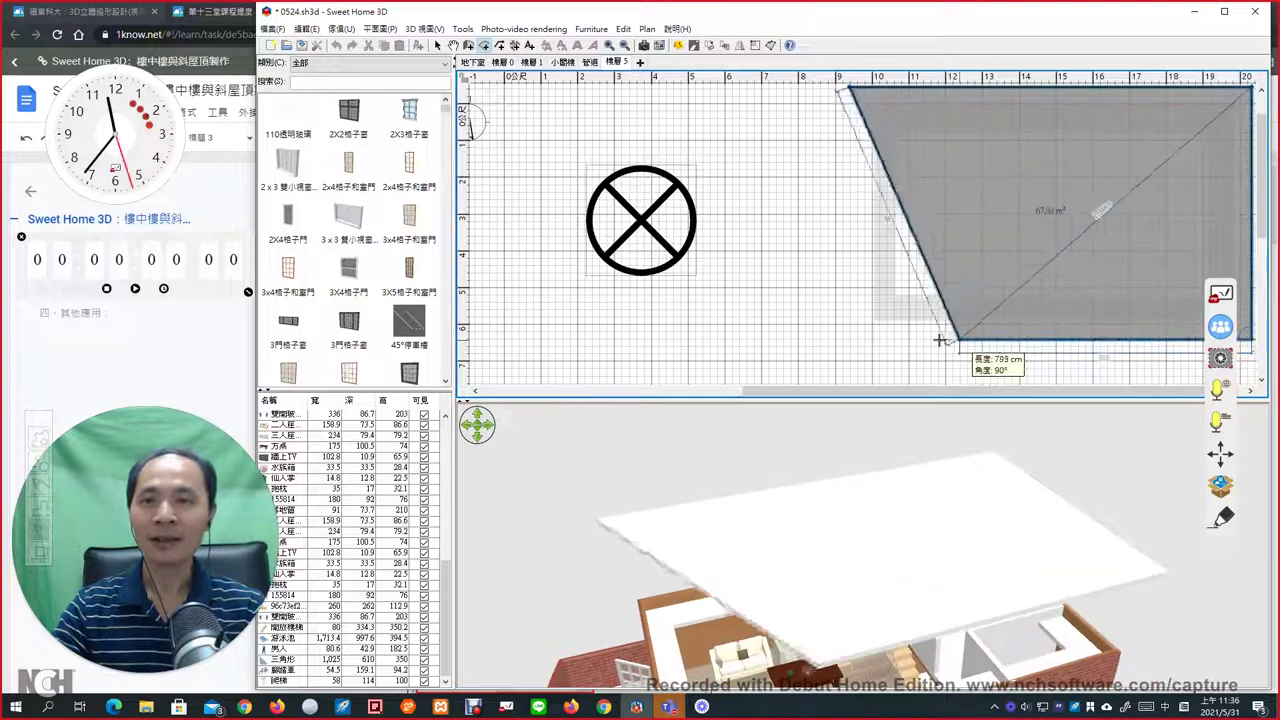
double_click(849, 342)
left_click_drag(757, 566, 866, 496)
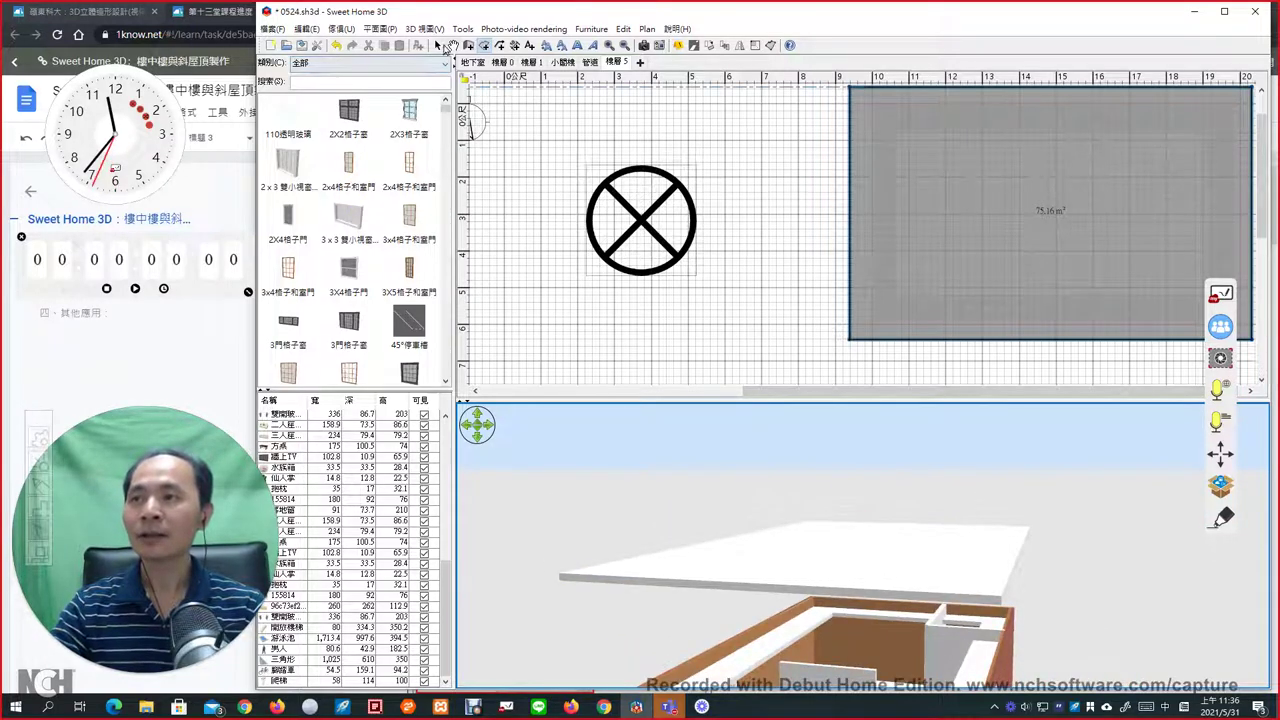
left_click(437, 45)
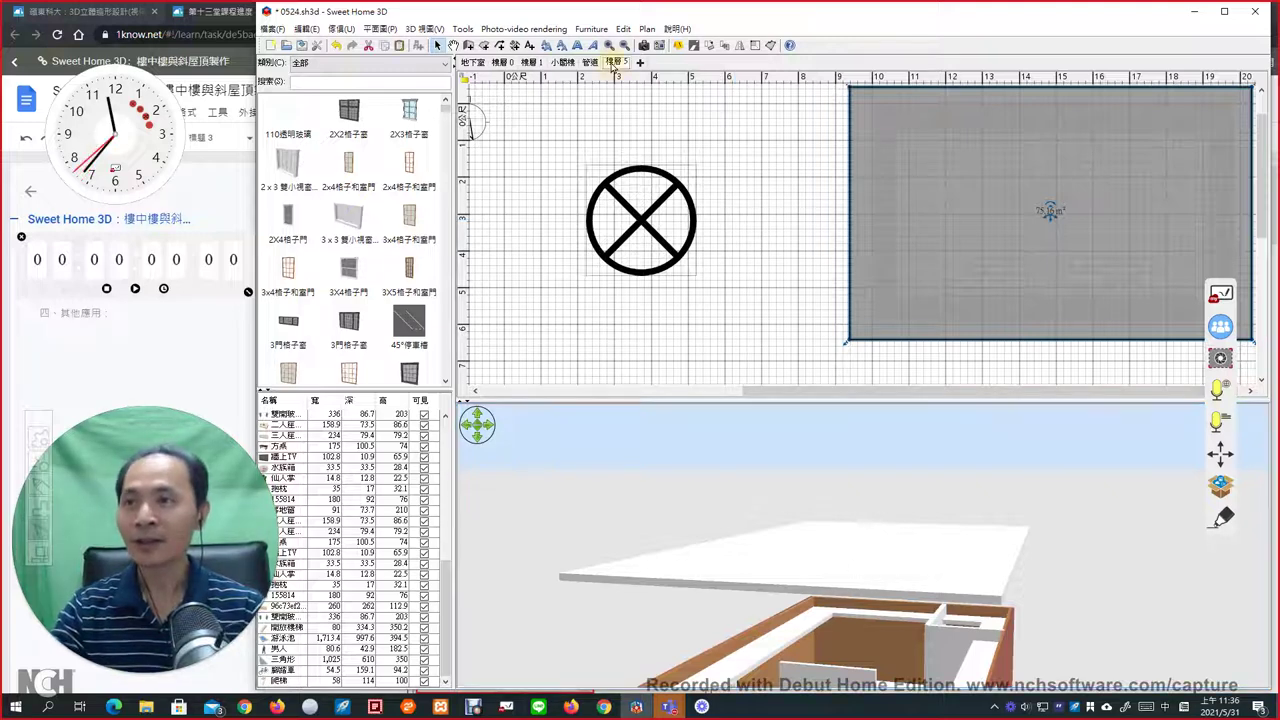
Set the new level's elevation to 512 cm and rename it 屋頂.
double_click(616, 61)
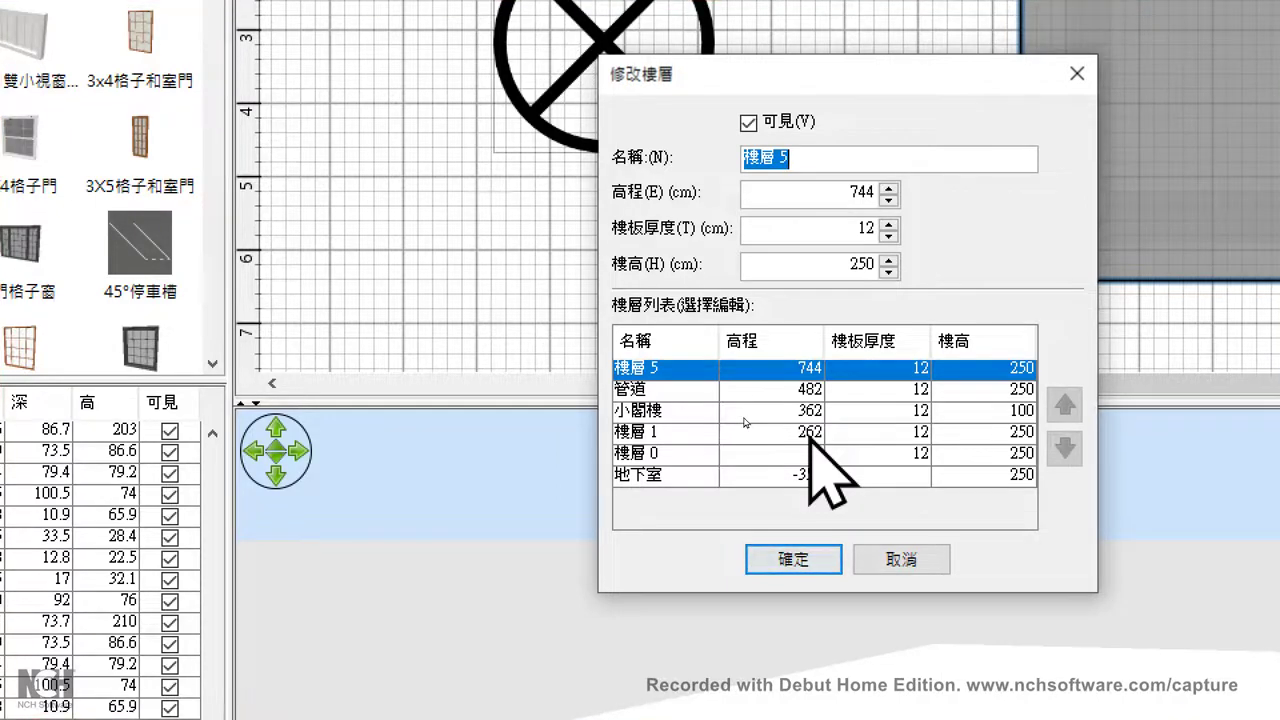
double_click(866, 193)
type("512")
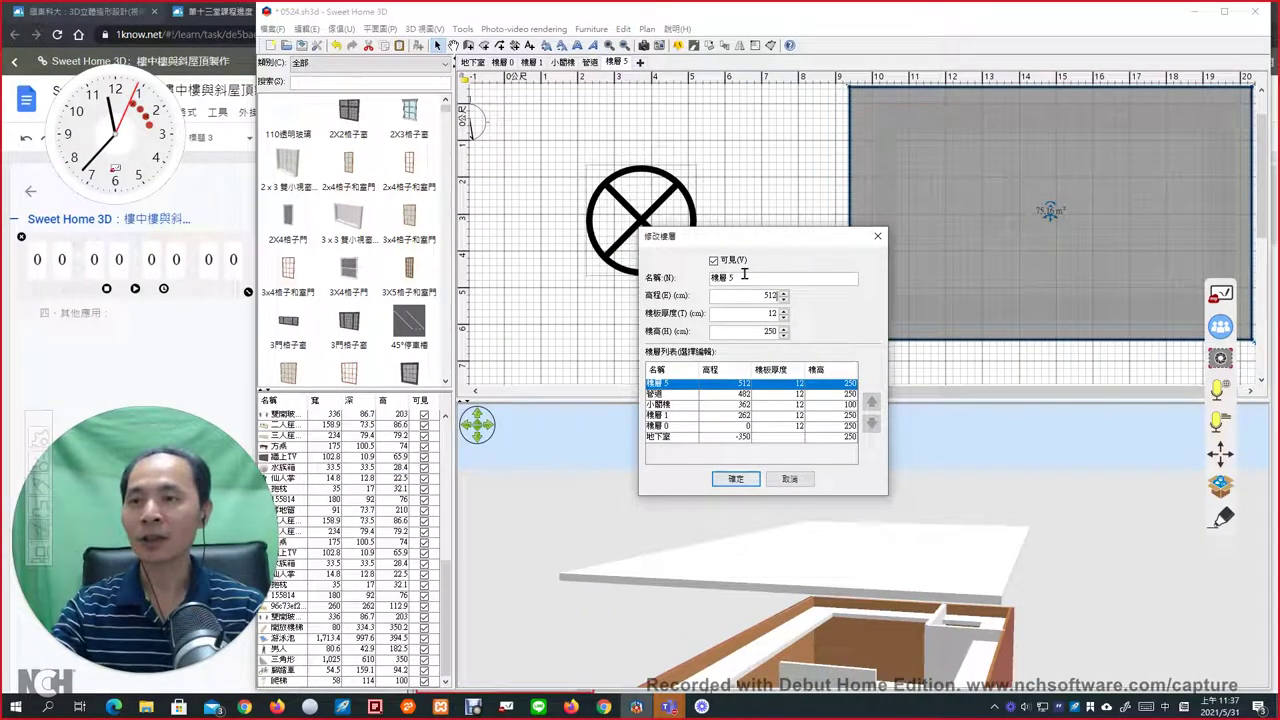
left_click(742, 163)
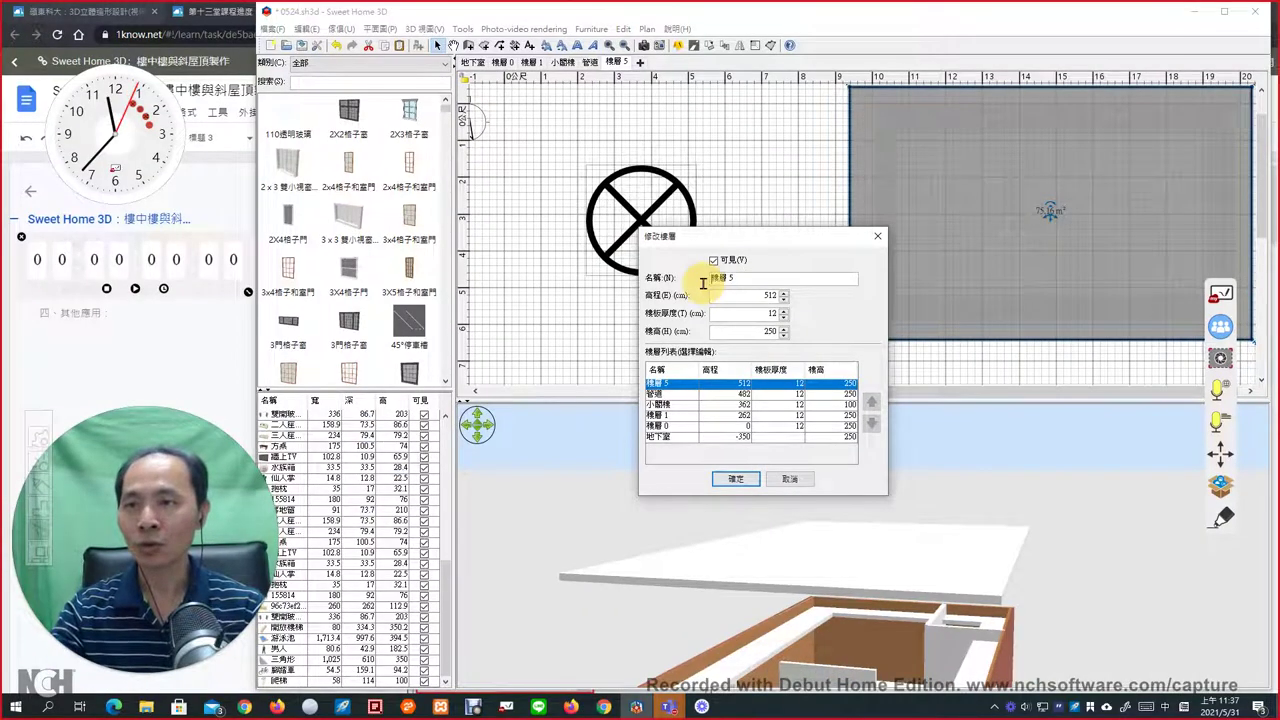
left_click_drag(703, 283, 751, 283)
type("CF")
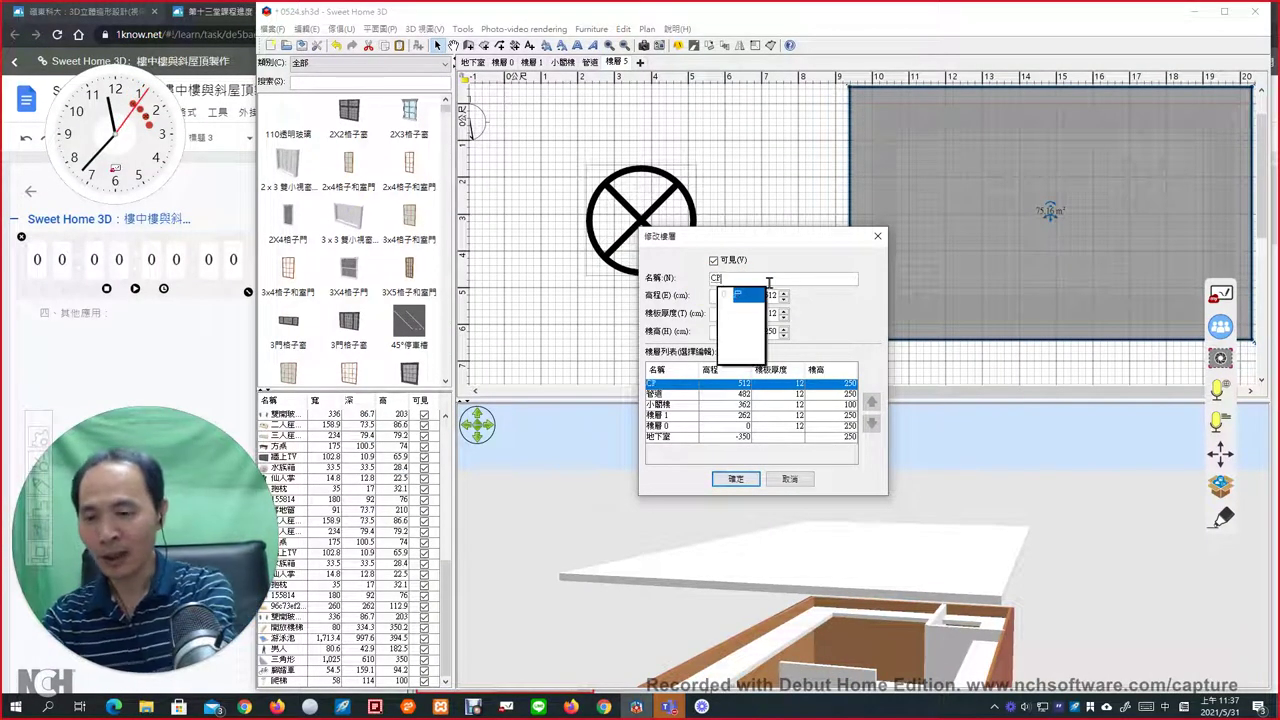
type("屋頂")
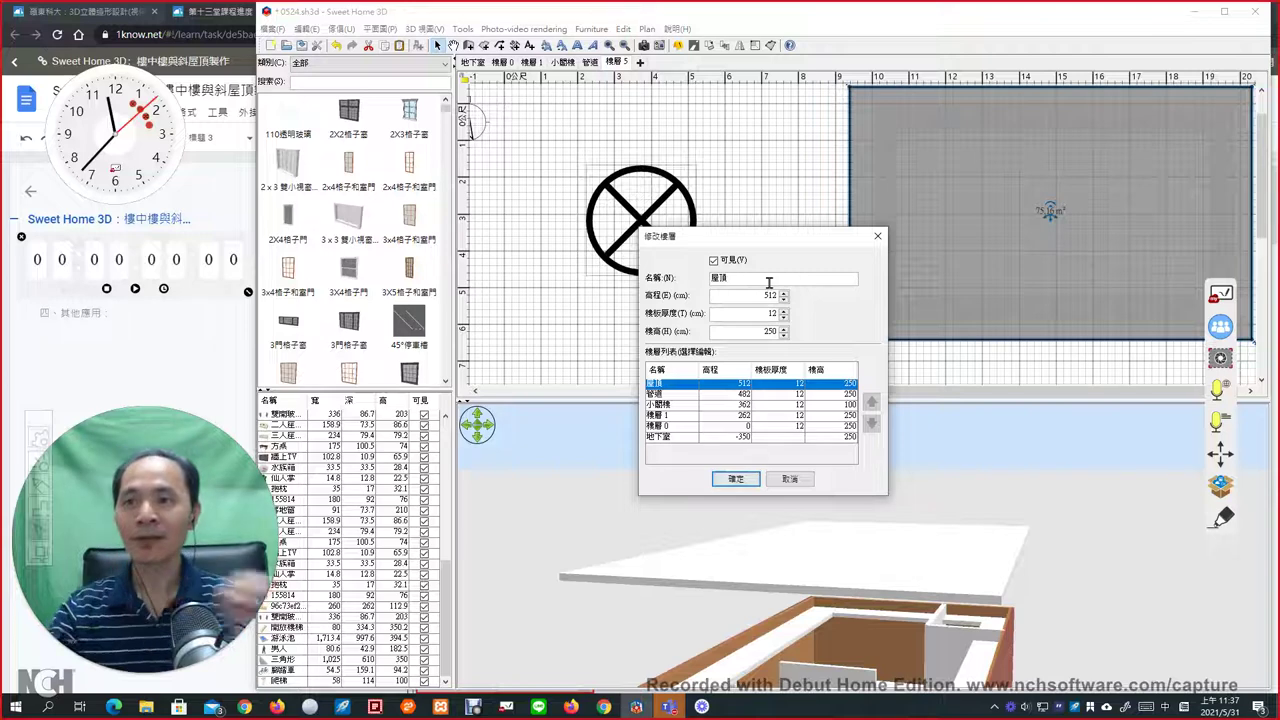
left_click(735, 479)
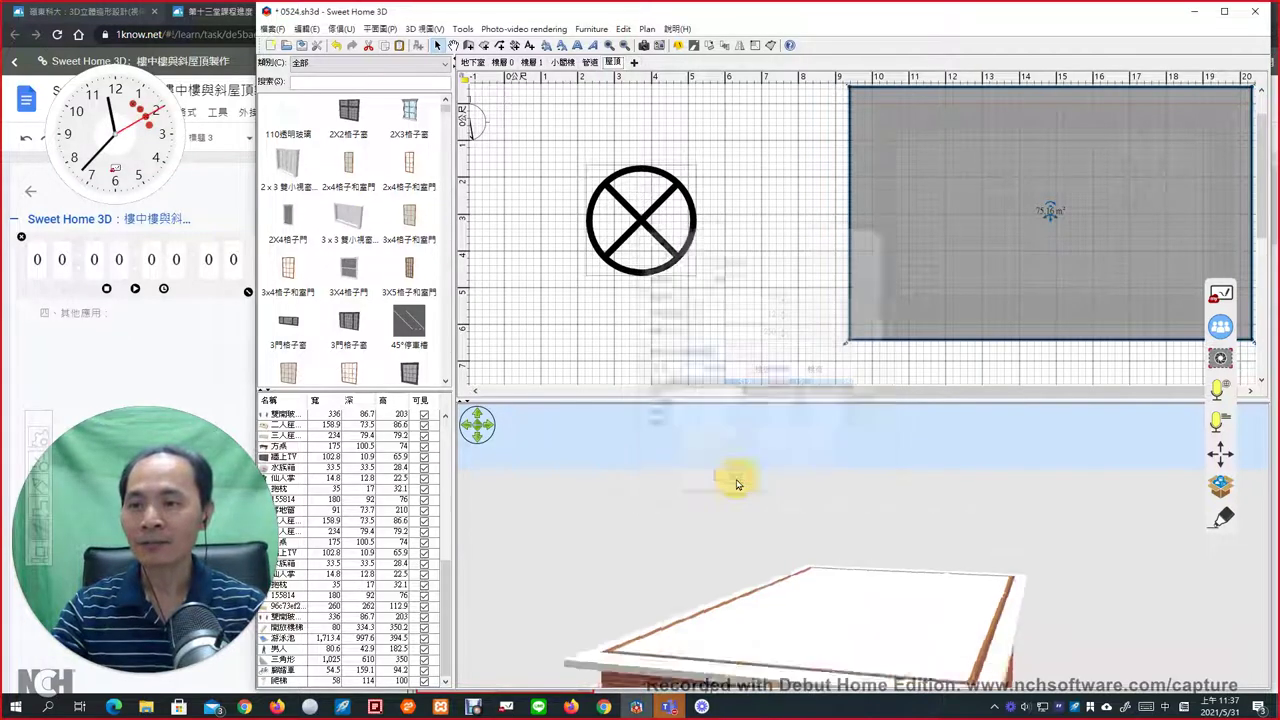
Examine the overhanging edges and the underside of the roof slab in an enlarged 3D view.
left_click_drag(1035, 590, 900, 618)
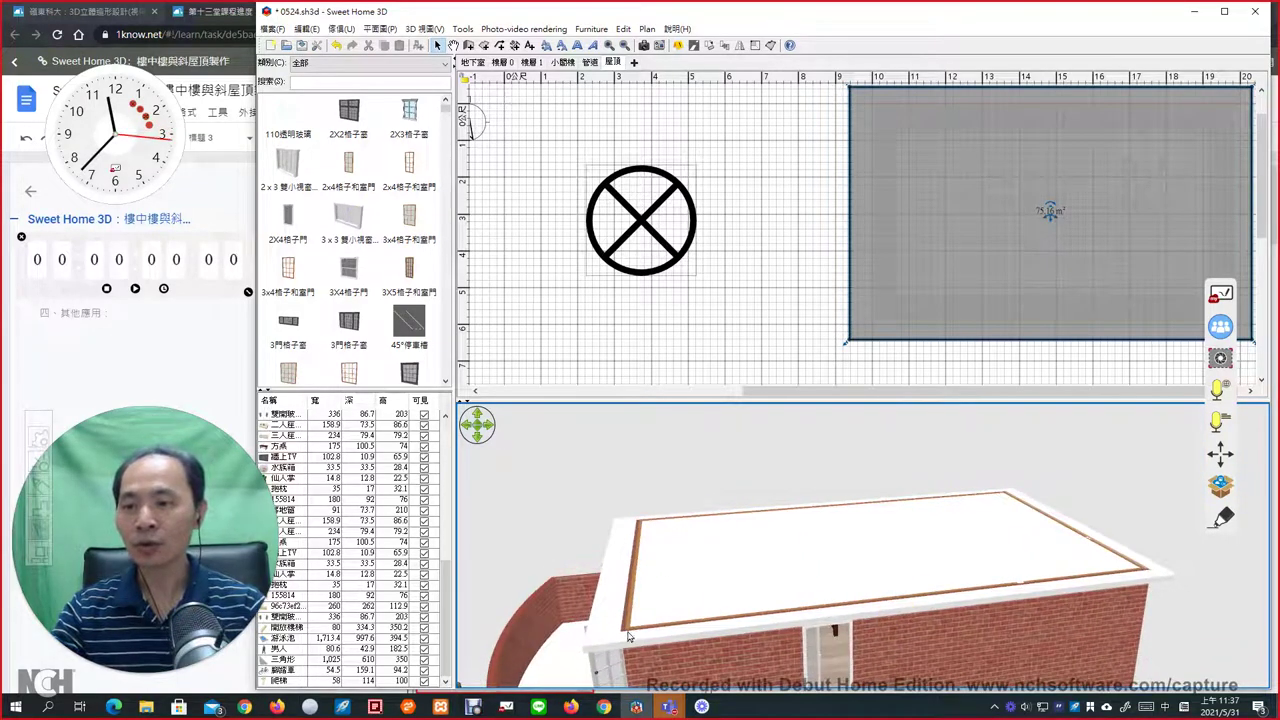
left_click_drag(673, 552, 757, 537)
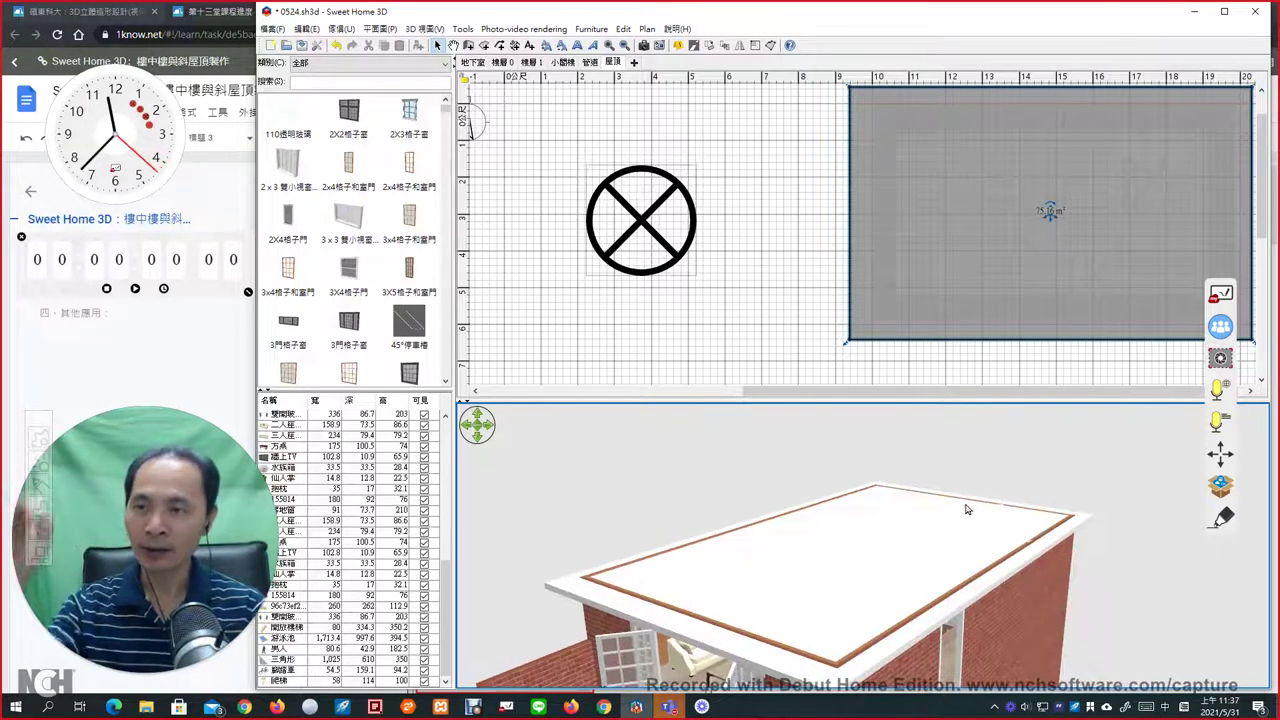
left_click_drag(876, 564, 888, 500)
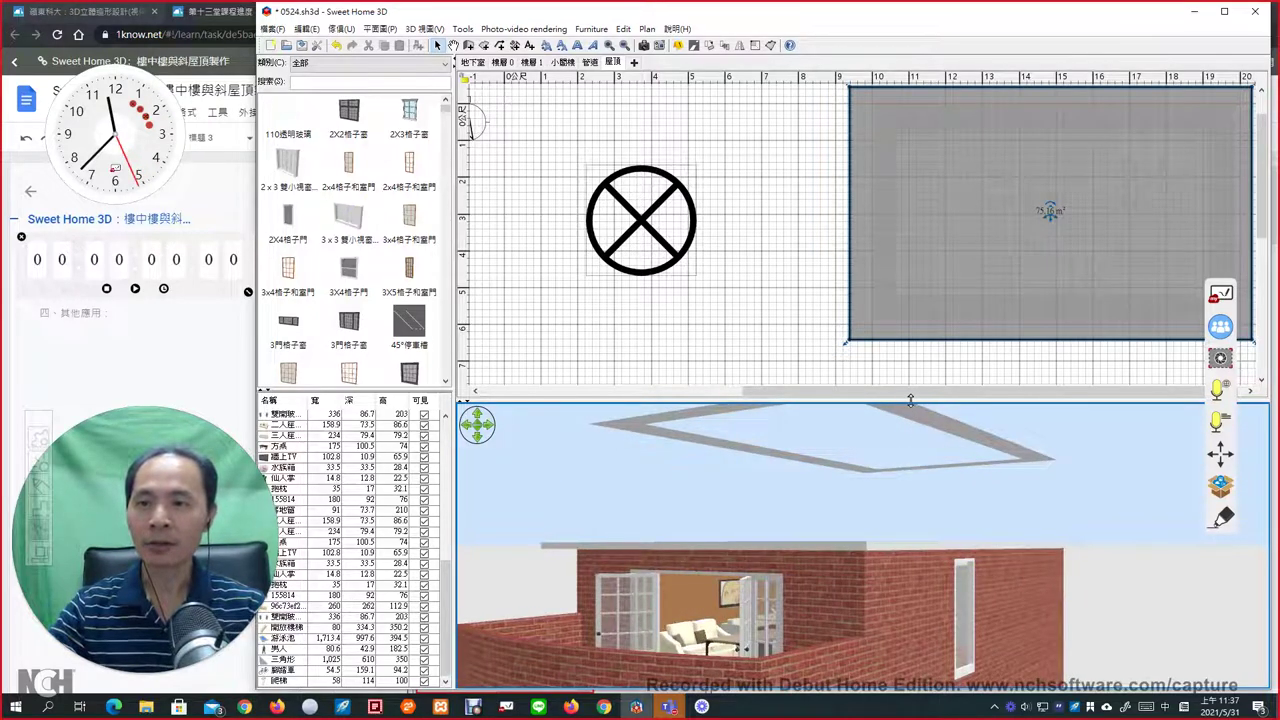
left_click_drag(908, 399, 911, 328)
left_click_drag(899, 468, 891, 437)
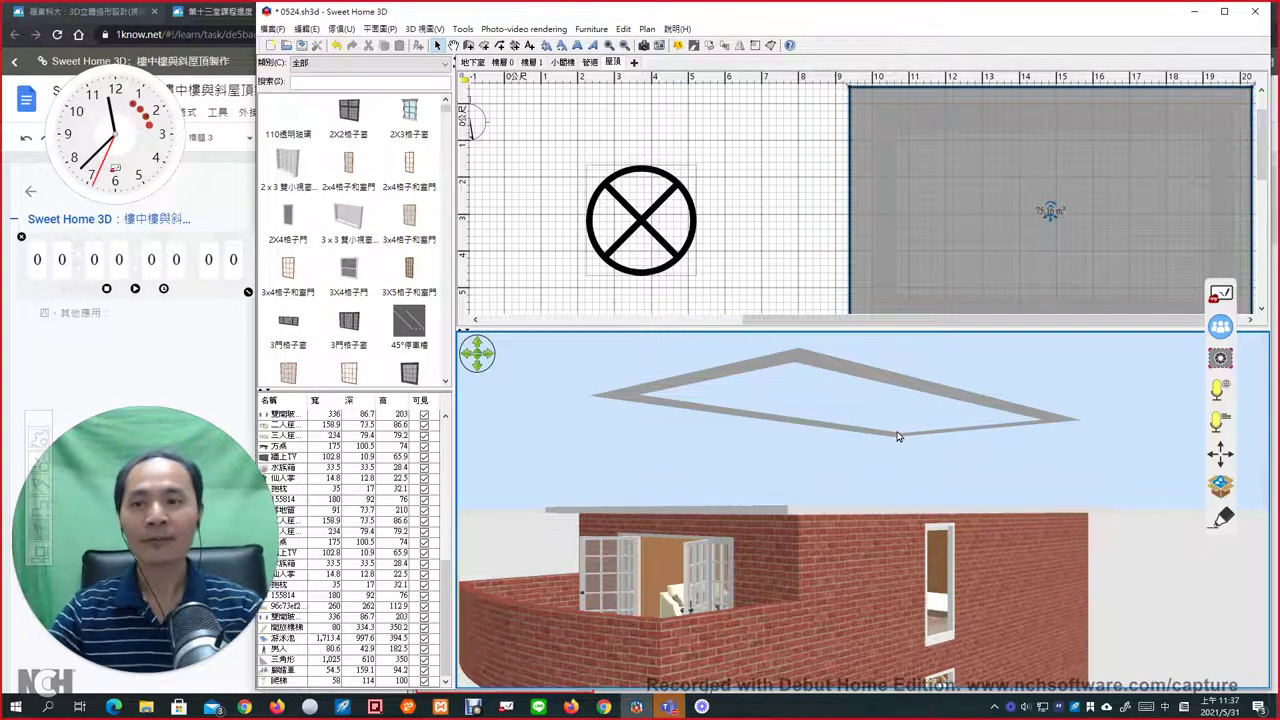
left_click(473, 706)
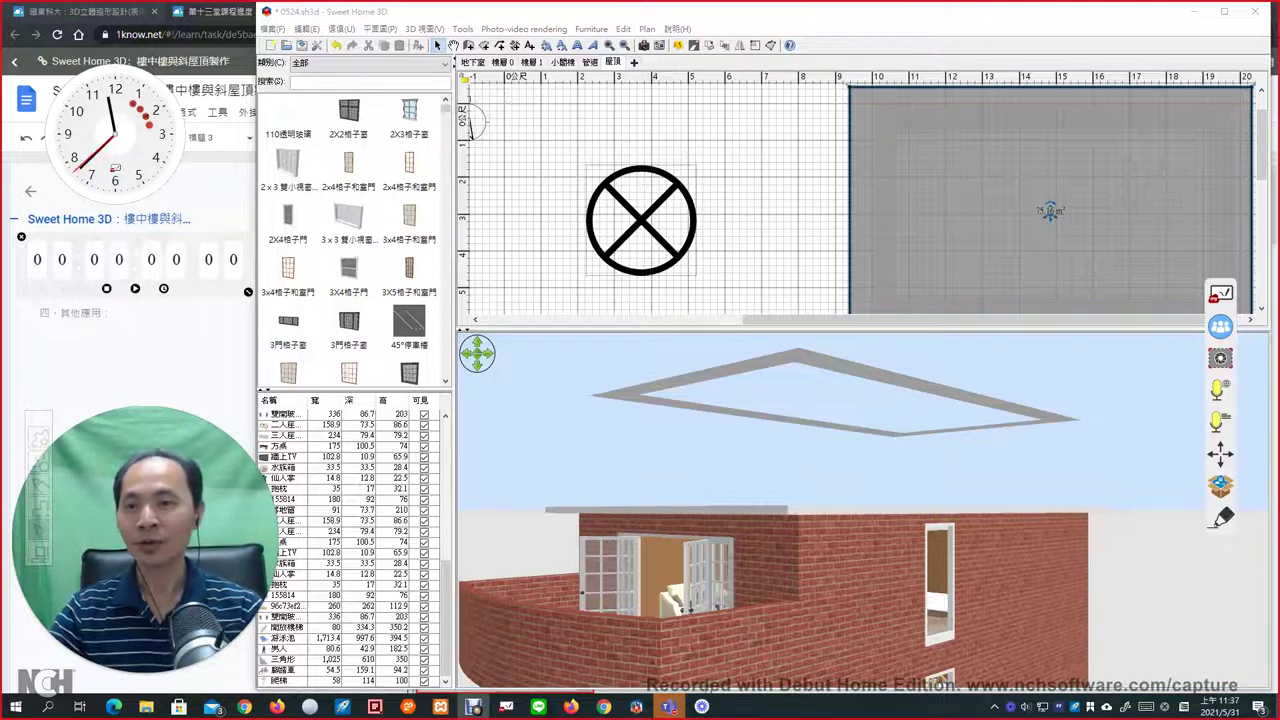
left_click_drag(860, 460, 865, 433)
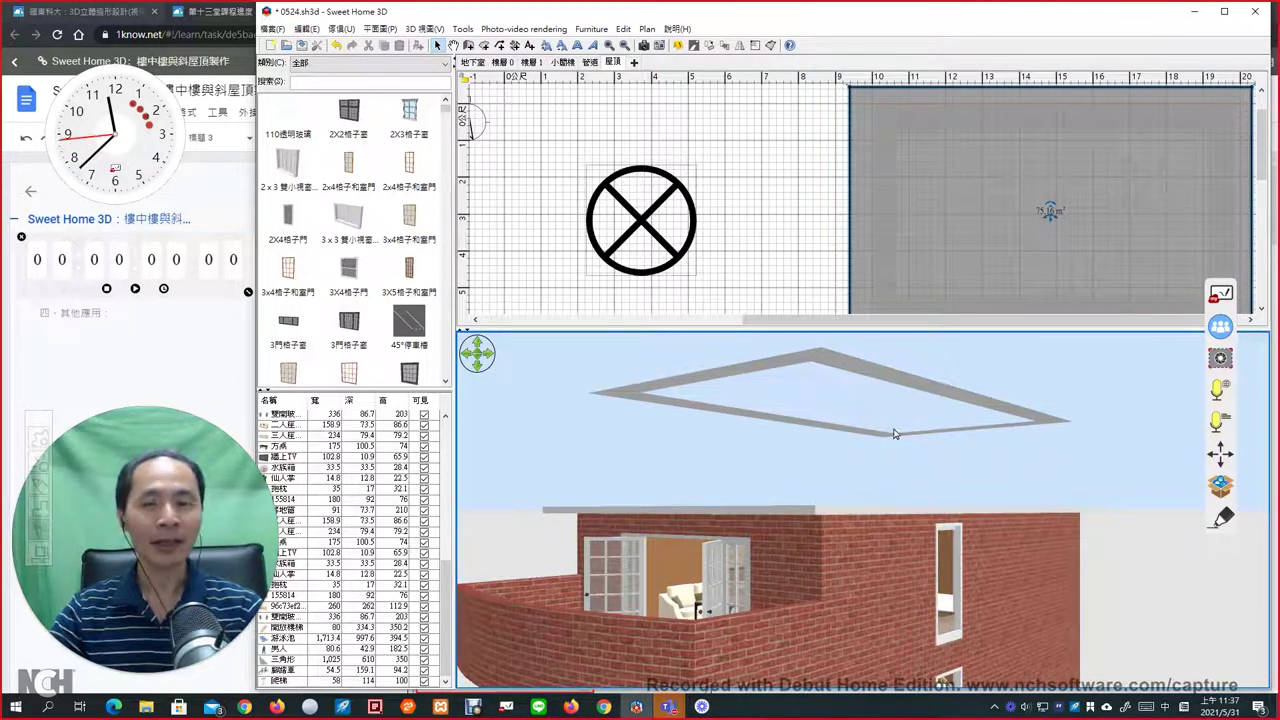
Check the Teams meeting window and return to the 3D view of the house.
left_click(735, 645)
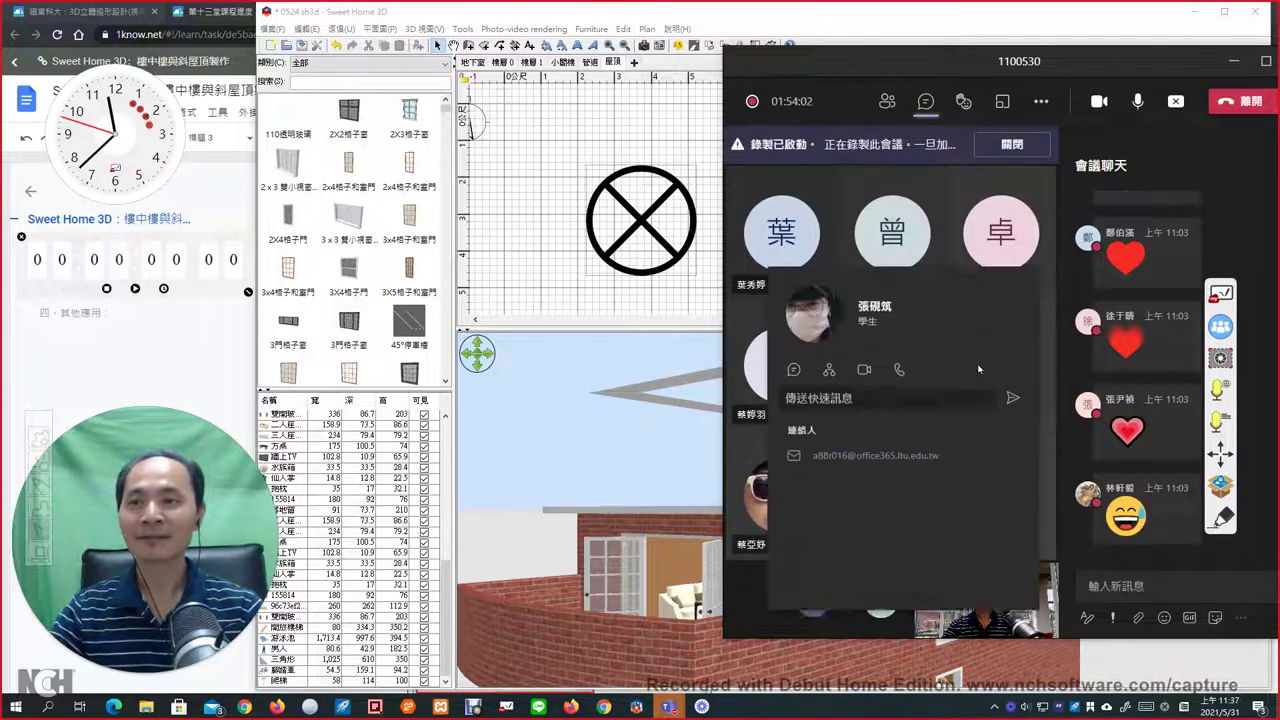
mouse_move(1204, 244)
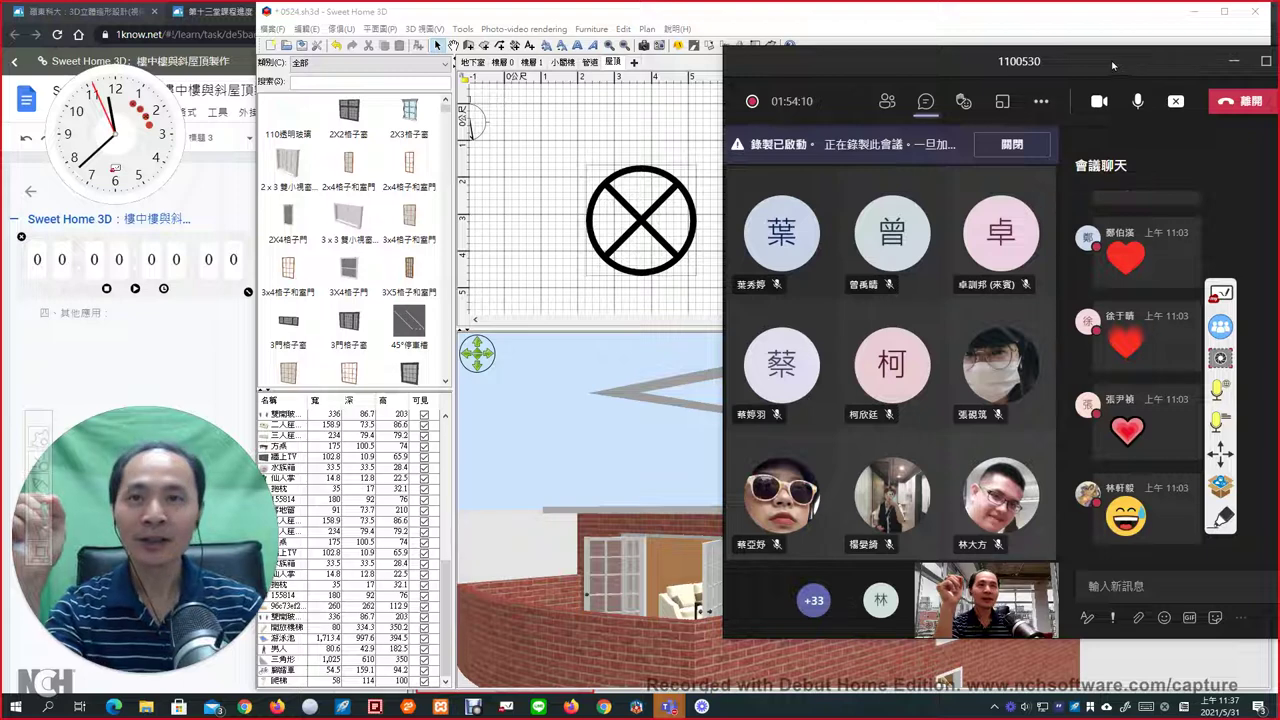
left_click(995, 22)
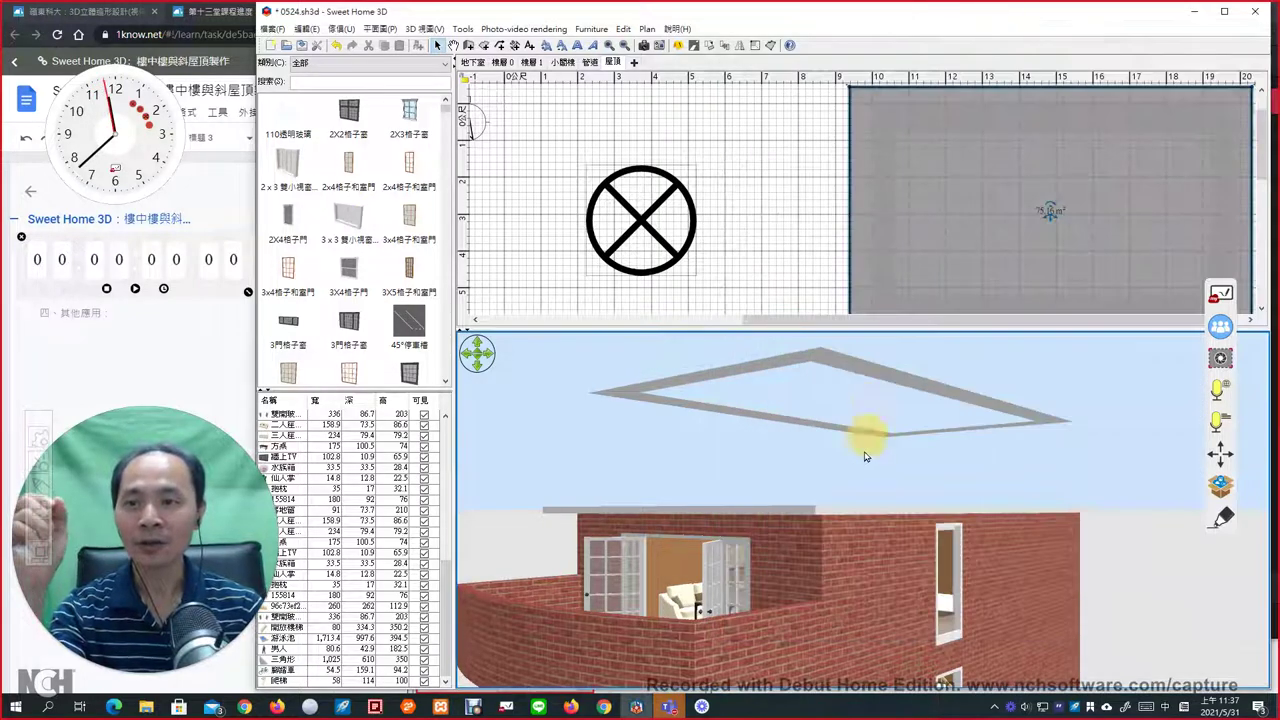
left_click_drag(866, 456, 878, 360)
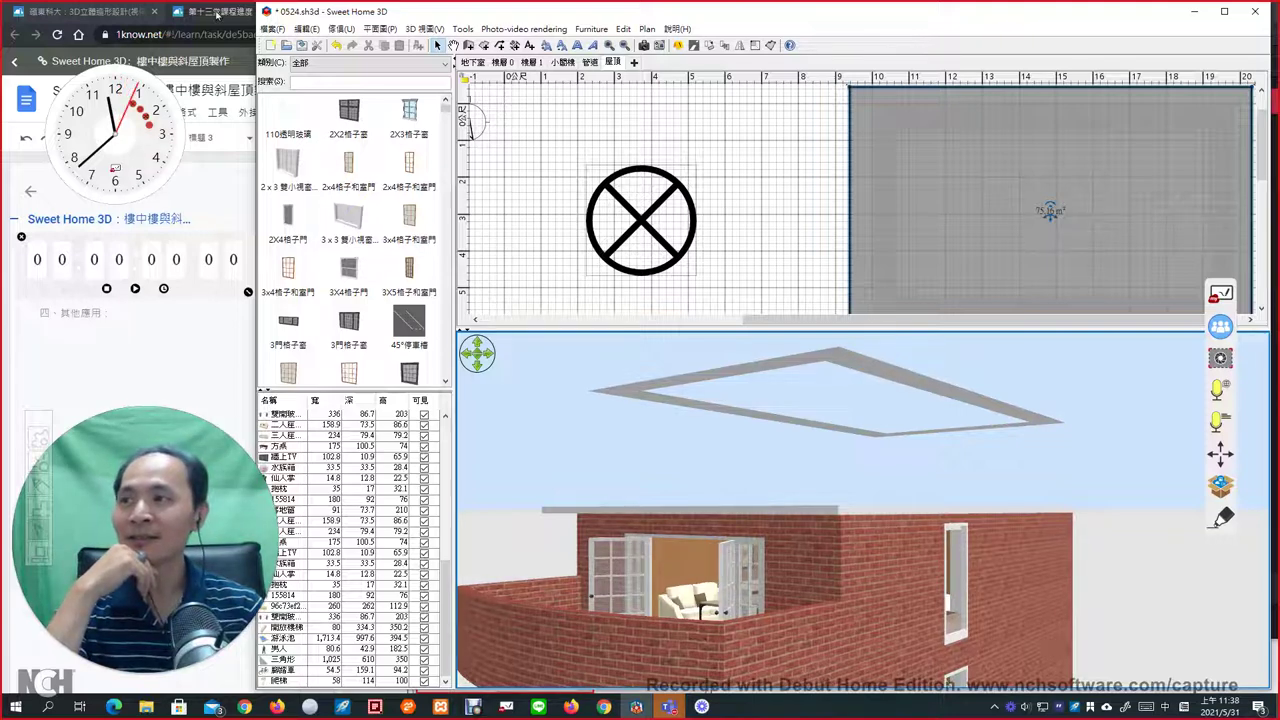
Switch to the browser and show the Google Drive folder 第十四堂遠距上課錄影影片(20210524)：Sweet Home 3D(3).
left_click(217, 13)
left_click(853, 14)
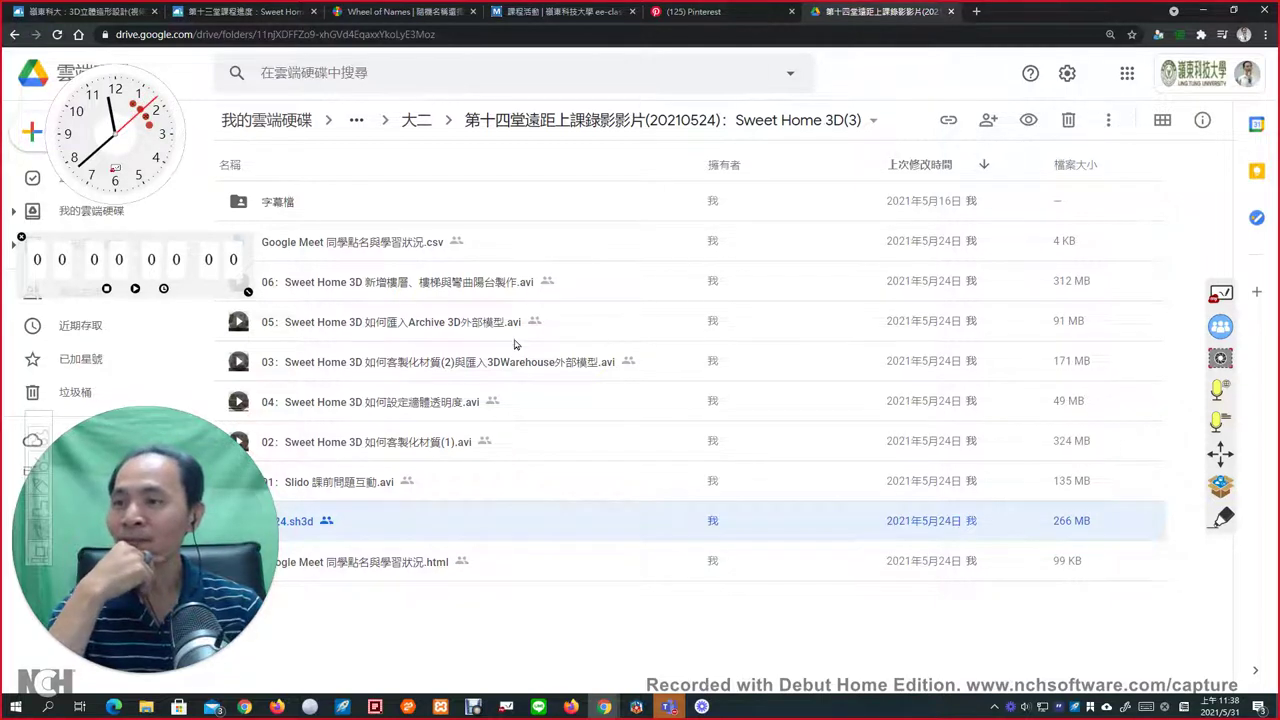
Select the video 06：Sweet Home 3D 新增樓層、樓梯與彎曲陽台製作.avi in the Google Drive folder.
left_click(450, 336)
left_click(451, 295)
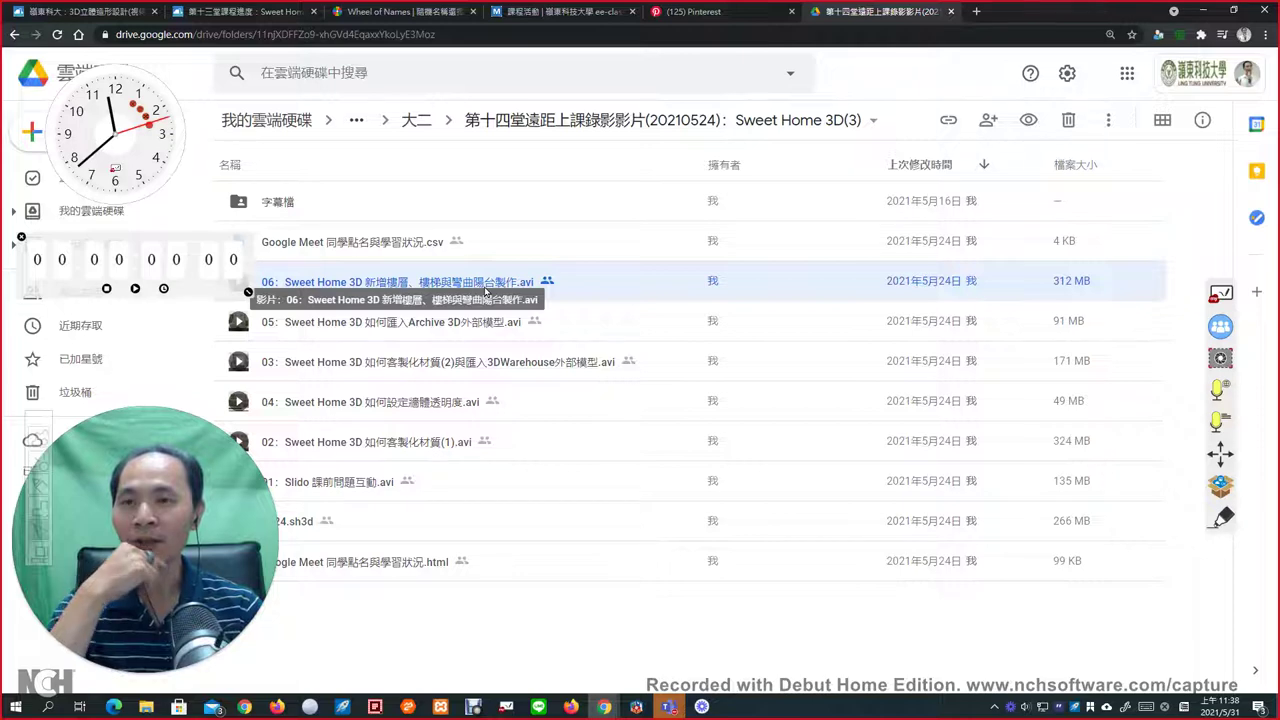
Check the Teams meeting window and return to the house model in Sweet Home 3D.
left_click(668, 707)
mouse_move(668, 705)
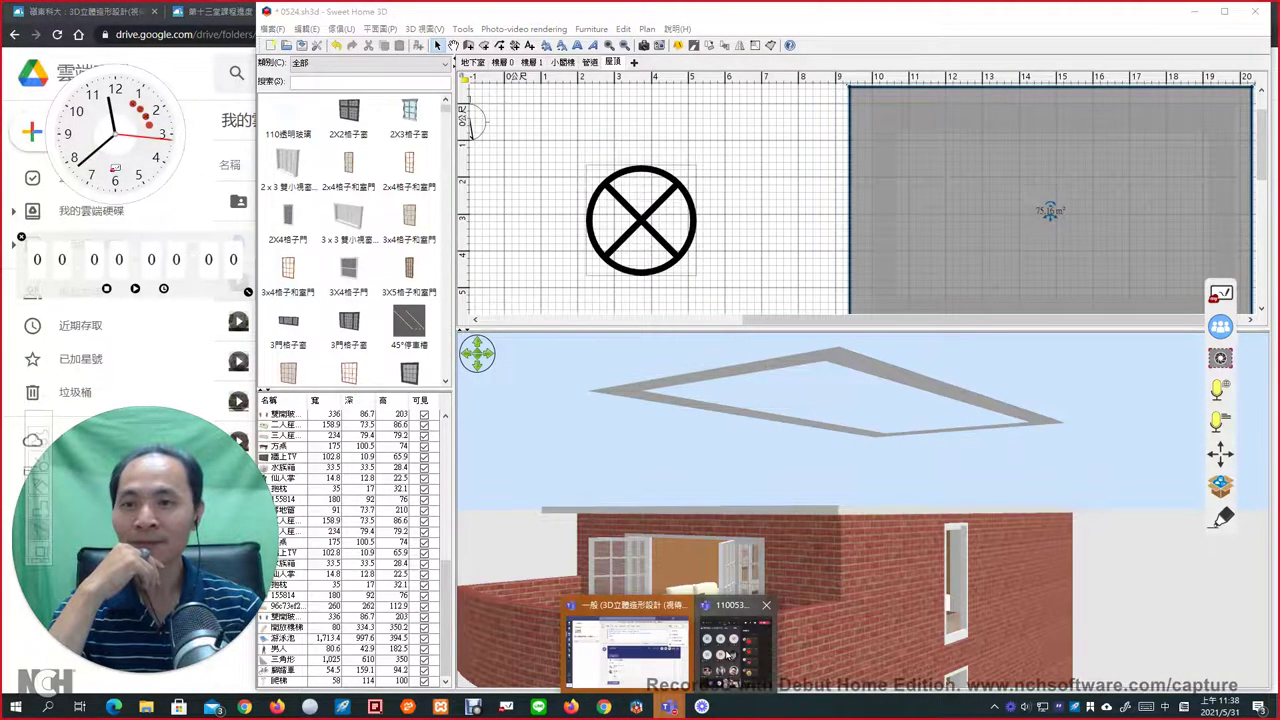
left_click(730, 652)
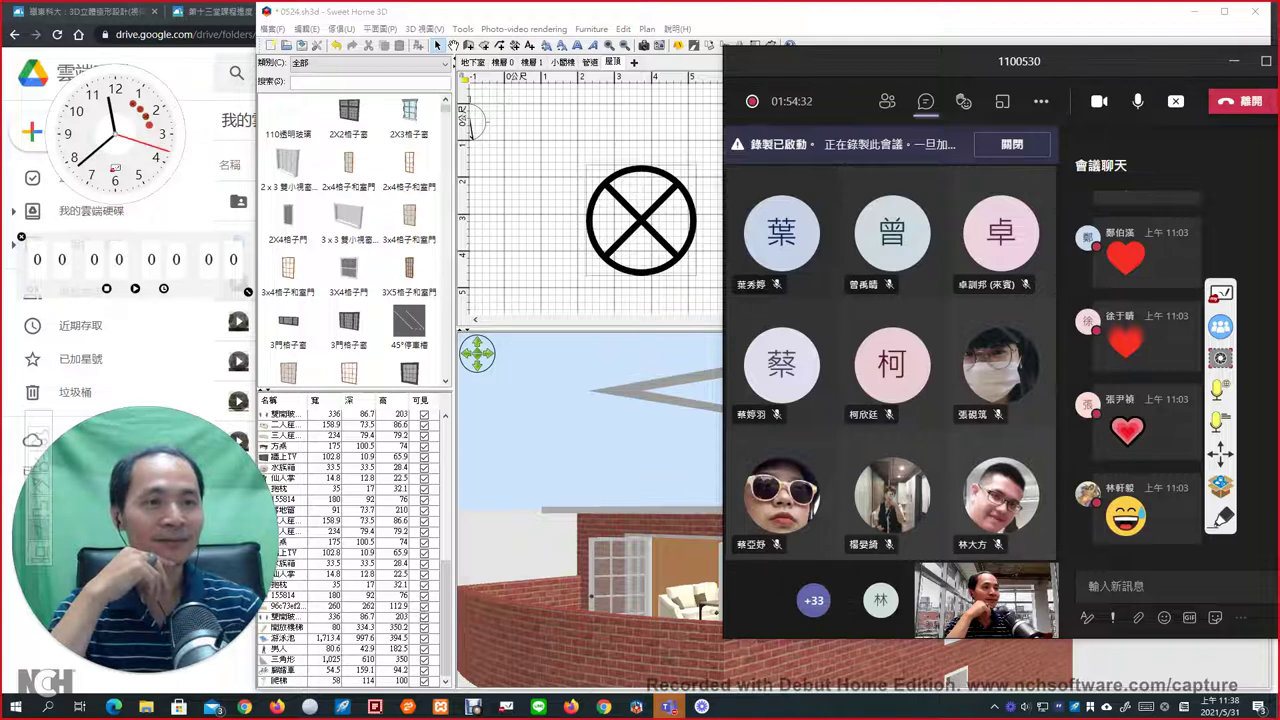
left_click(474, 706)
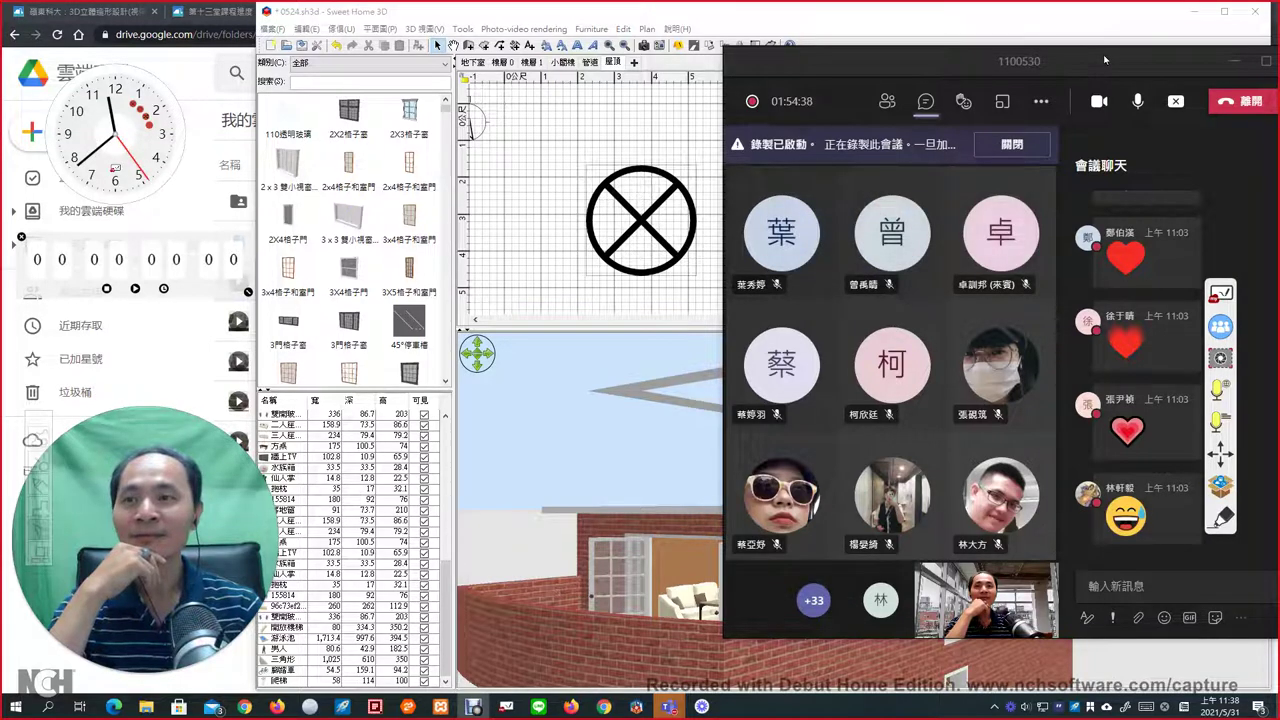
left_click_drag(1105, 60, 1139, 72)
left_click(1053, 18)
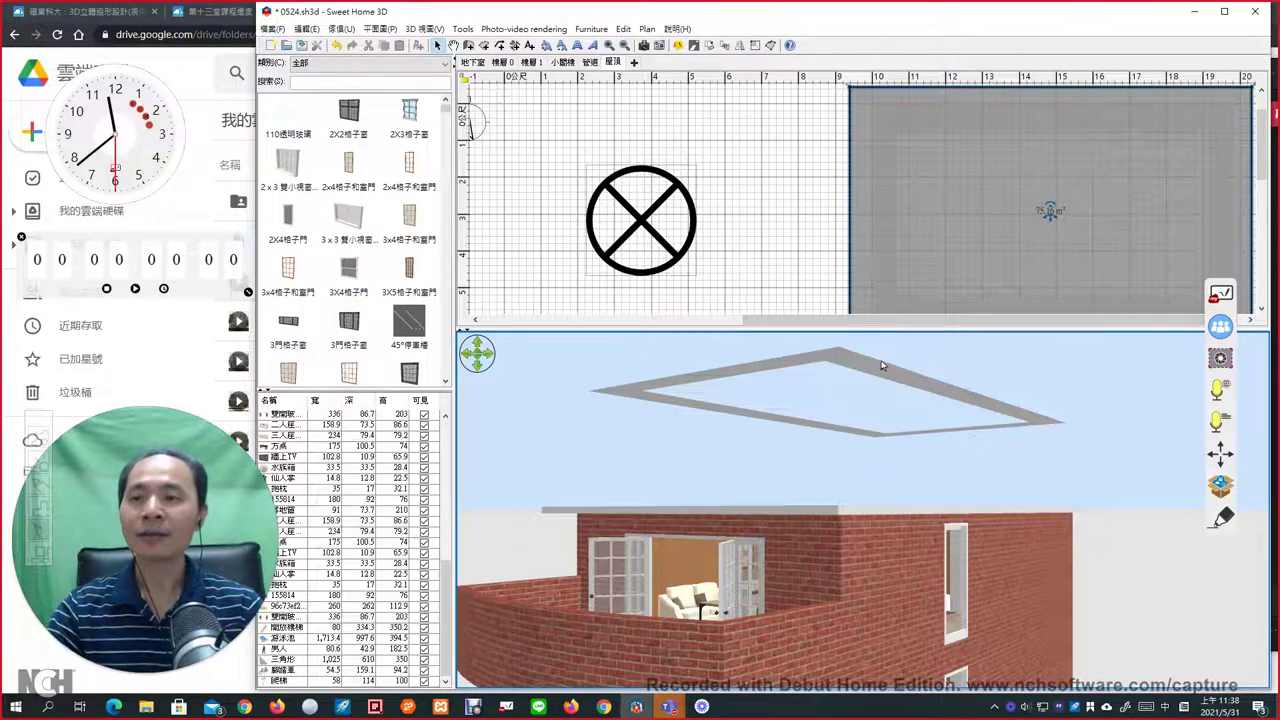
Turn off the ceiling display of the room along the upper wall on the 管道 level.
left_click(590, 62)
left_click(920, 118)
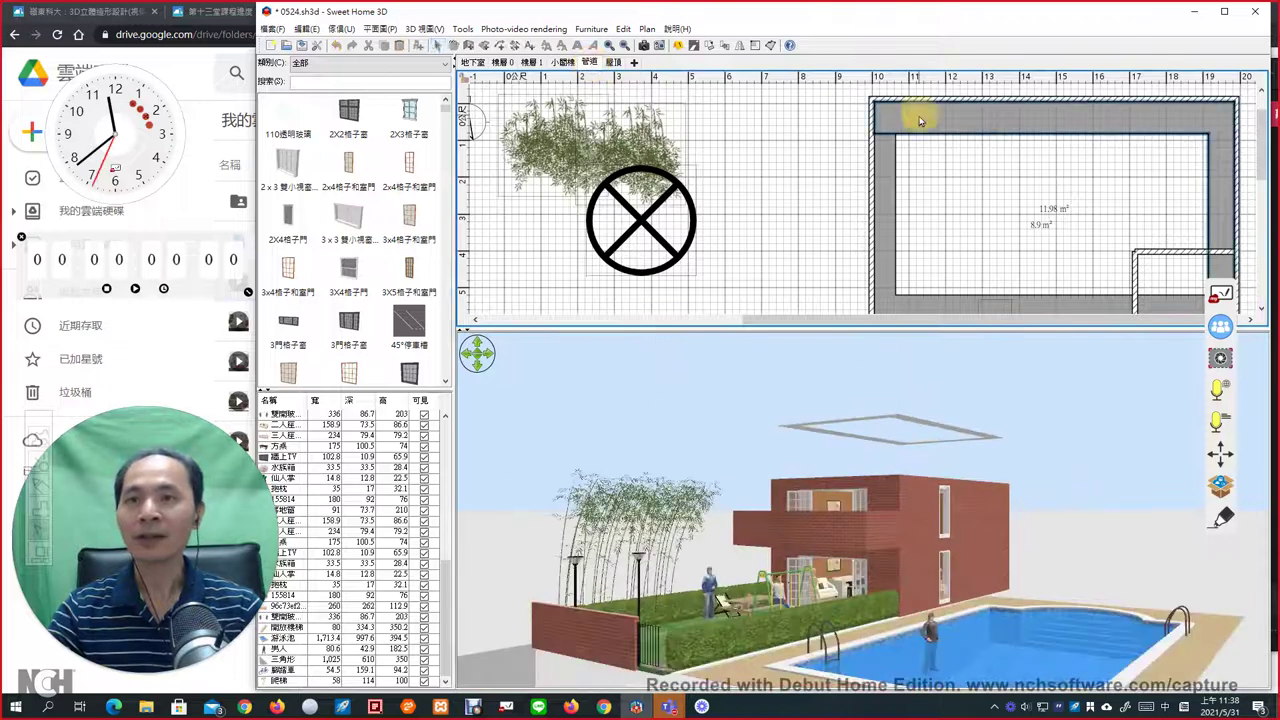
left_click(893, 168)
left_click(918, 117)
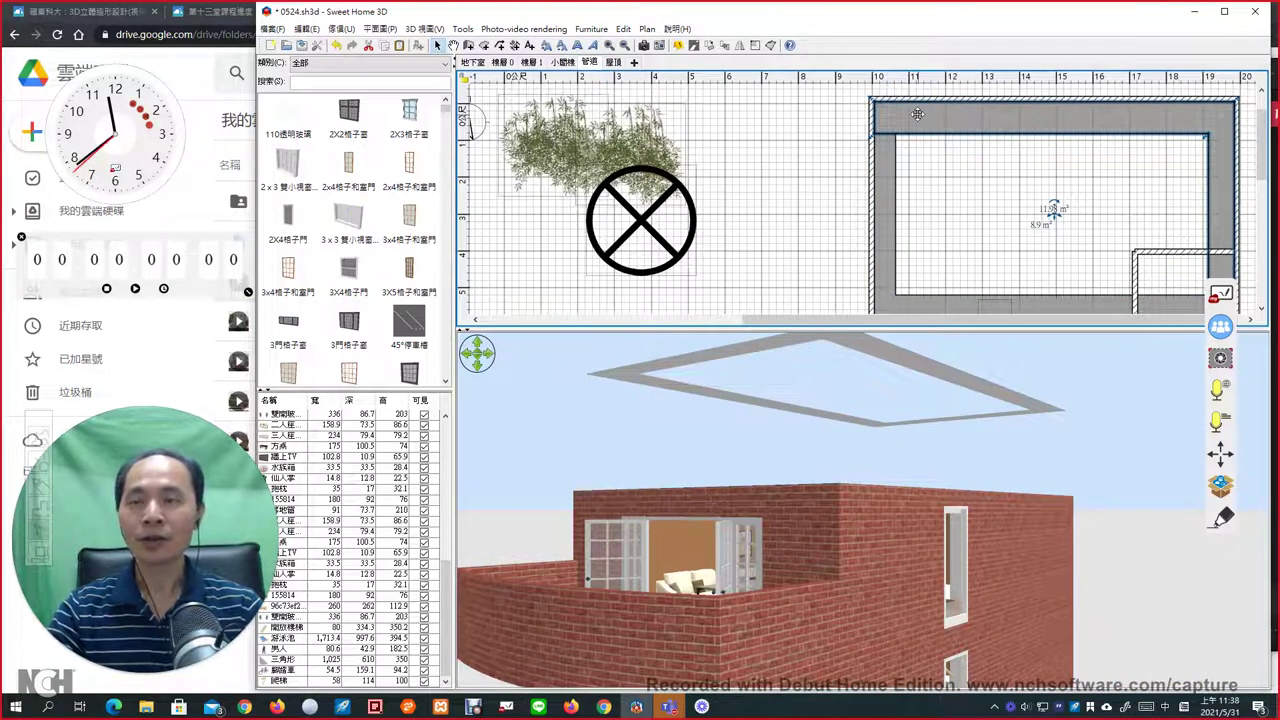
double_click(917, 114)
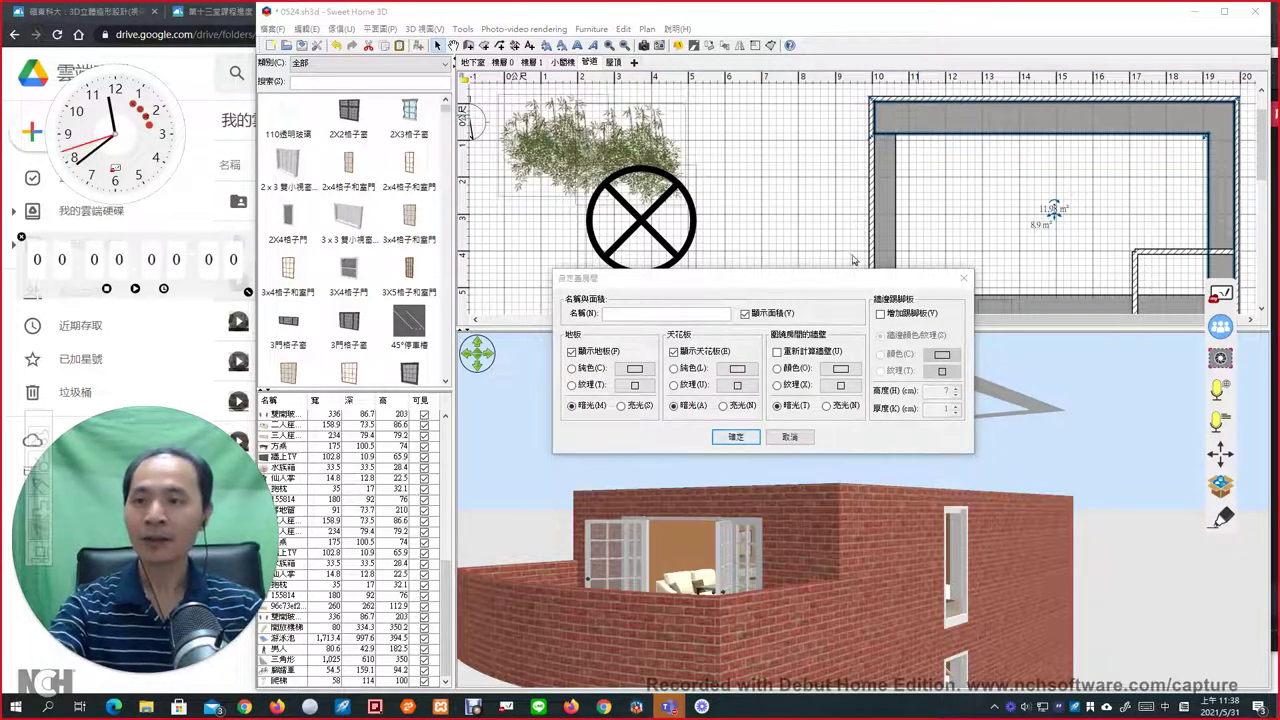
mouse_move(711, 358)
left_mouse_down()
mouse_move(663, 363)
mouse_move(738, 320)
mouse_move(692, 374)
left_mouse_up()
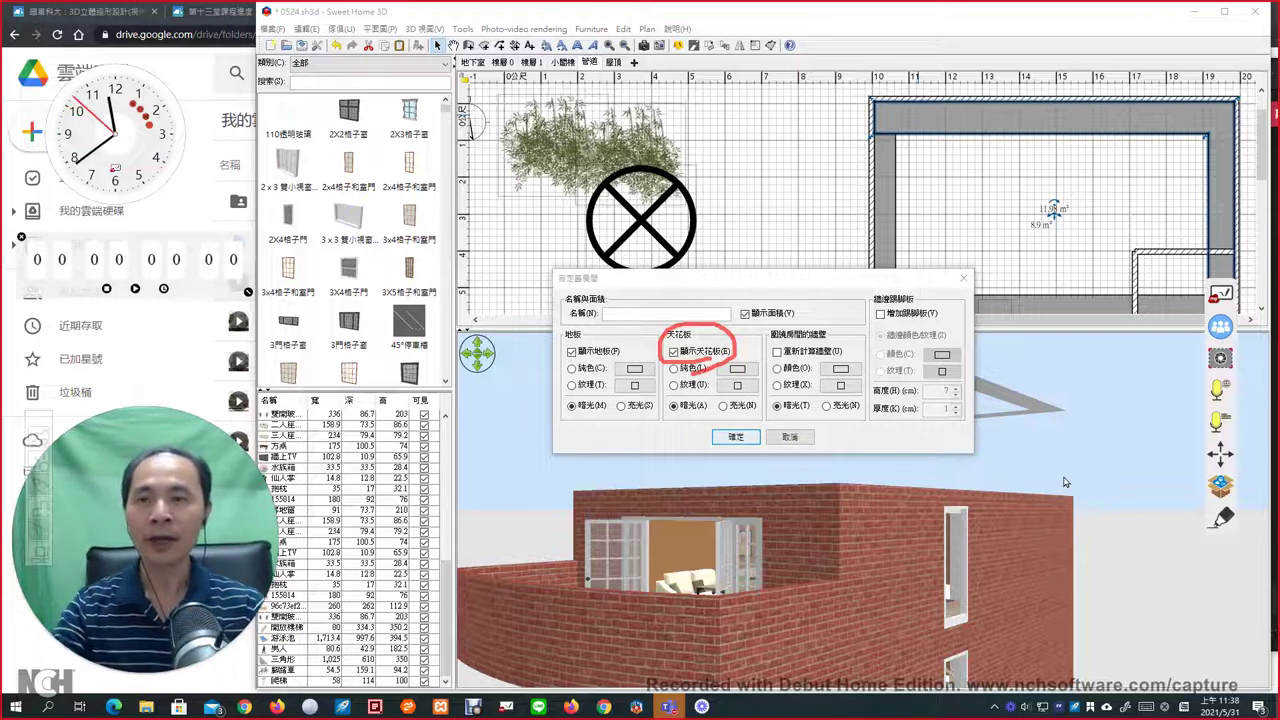
left_click(674, 351)
left_click(734, 437)
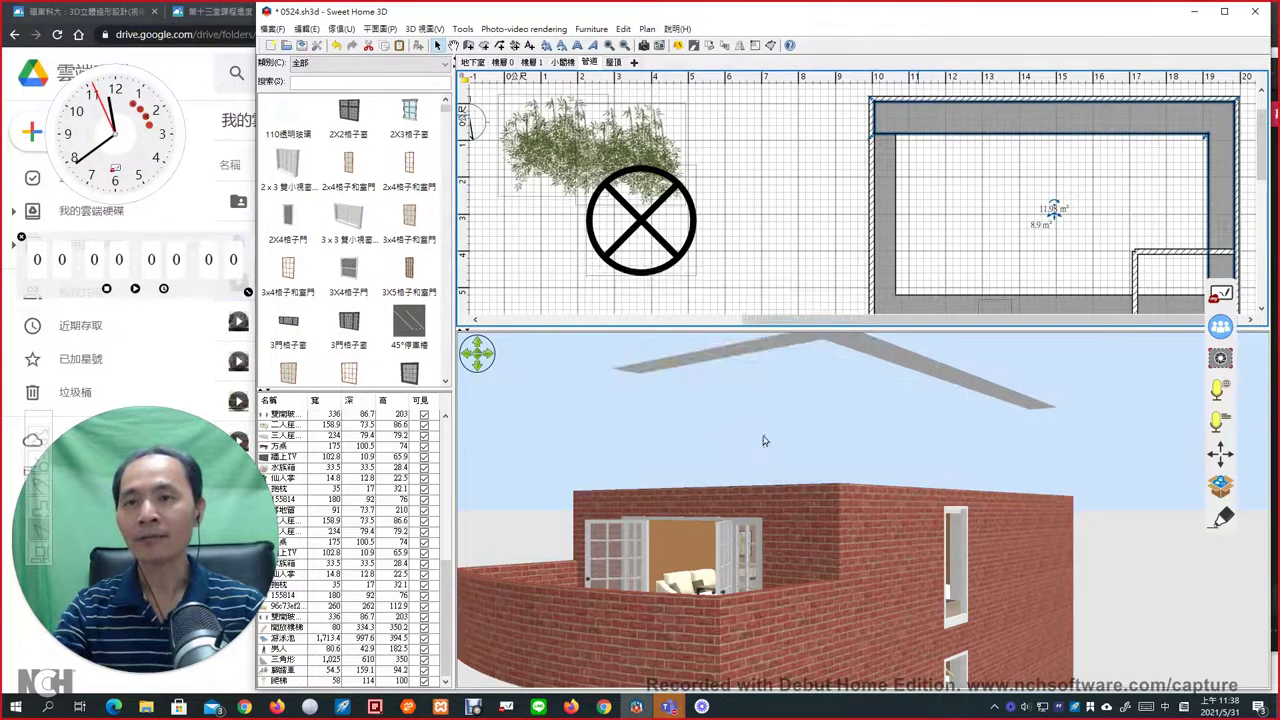
Turn off the ceiling display of the other 管道 room along the left and lower walls, and return to the 屋頂 level.
double_click(886, 292)
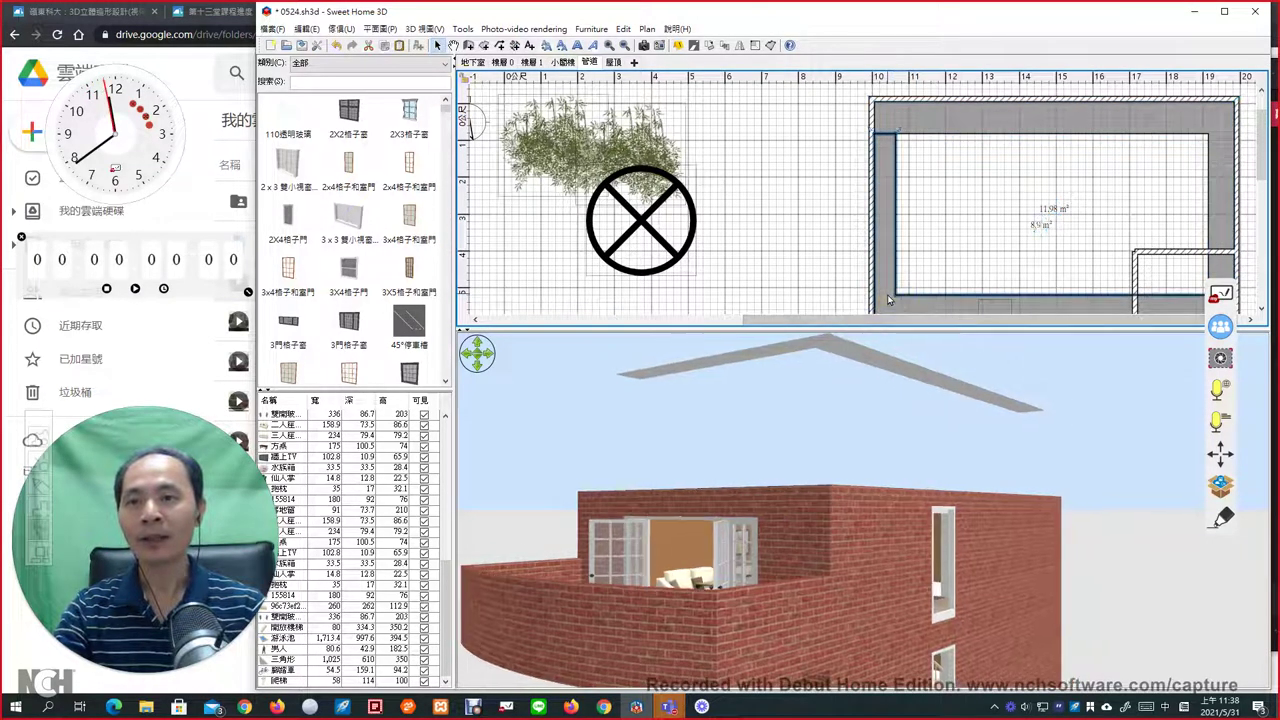
left_click(674, 351)
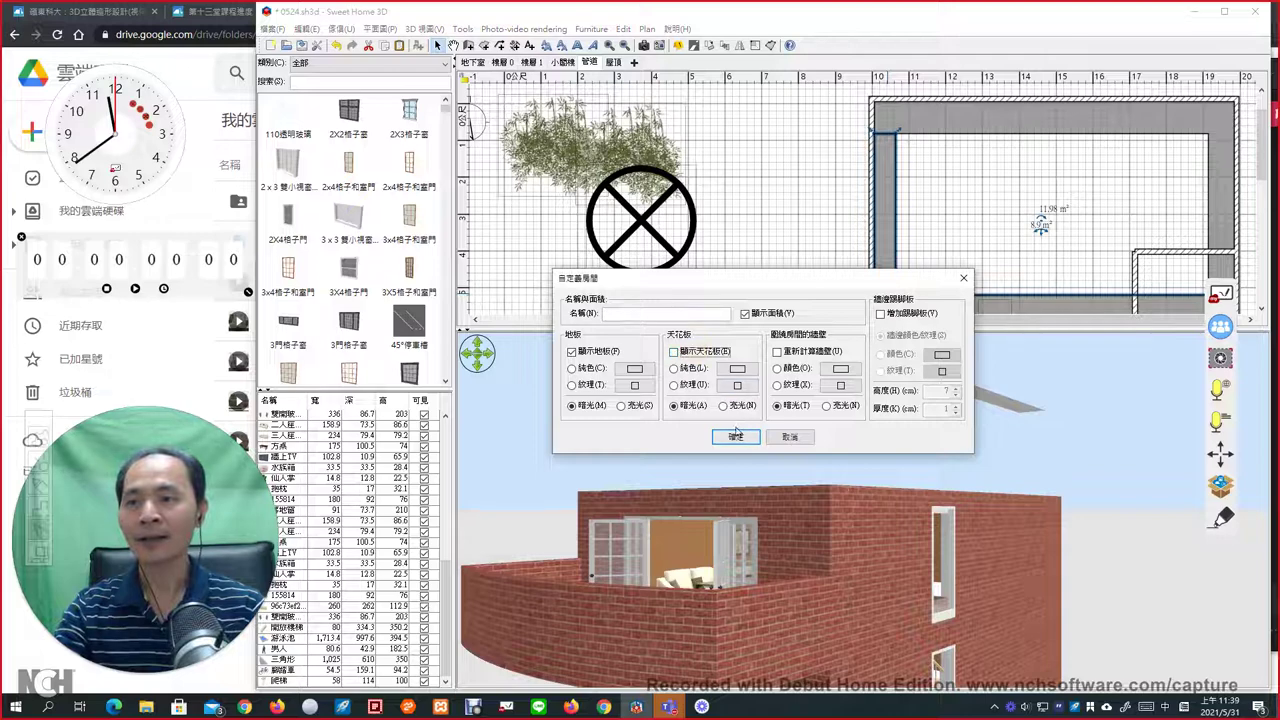
left_click(735, 435)
left_click_drag(784, 456, 755, 505)
left_click(613, 62)
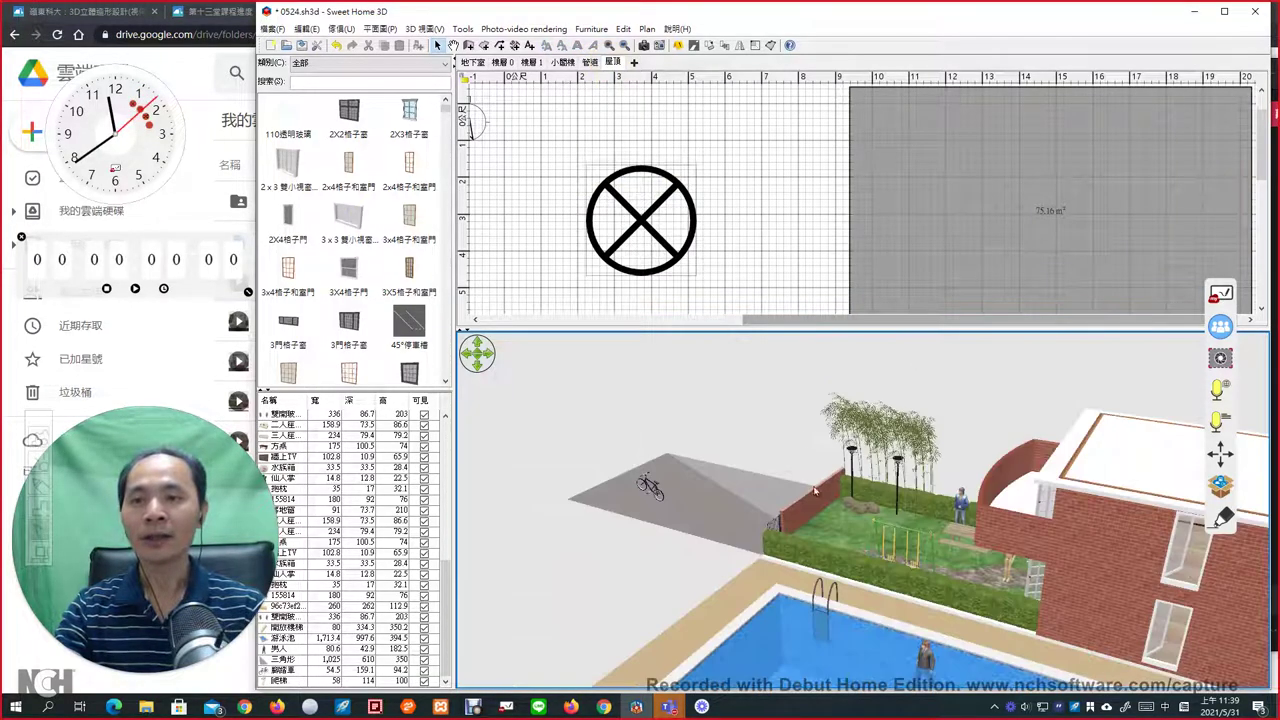
left_click_drag(1044, 486, 1118, 491)
Search the furniture catalogue for 雨 and select the 雨水管 Part 2 model.
left_click(327, 66)
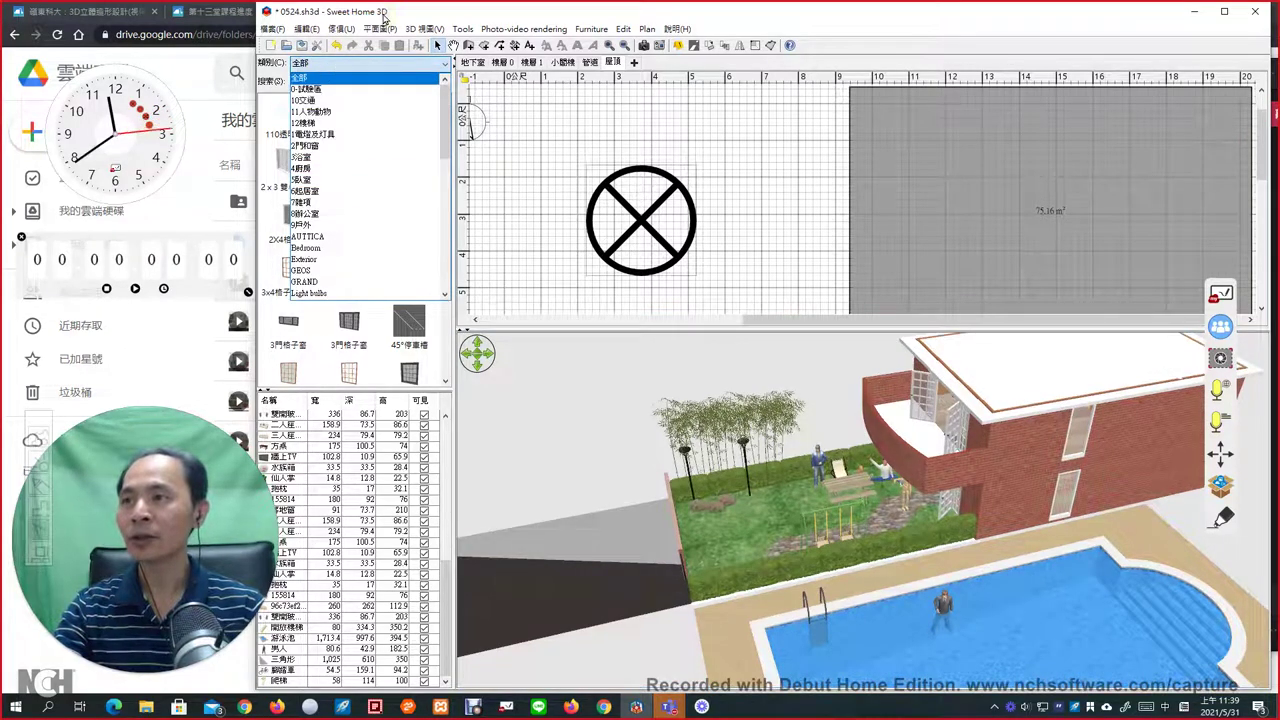
left_click(400, 77)
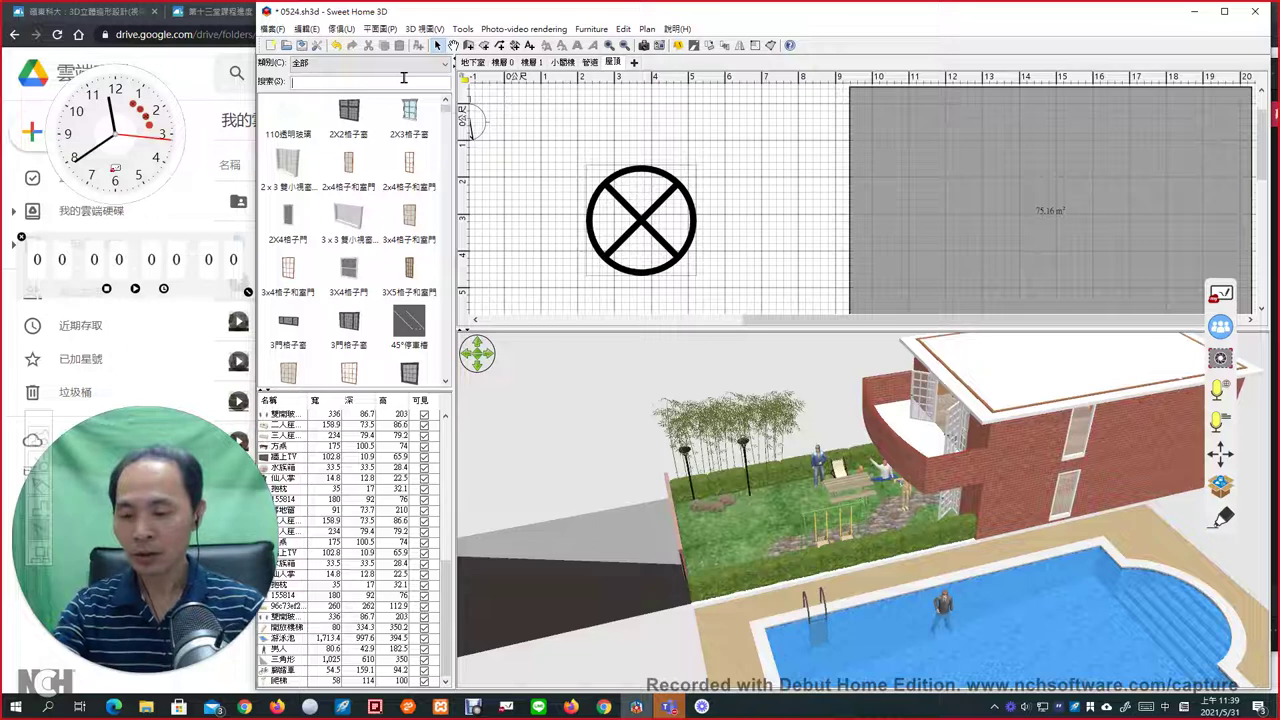
type("雨")
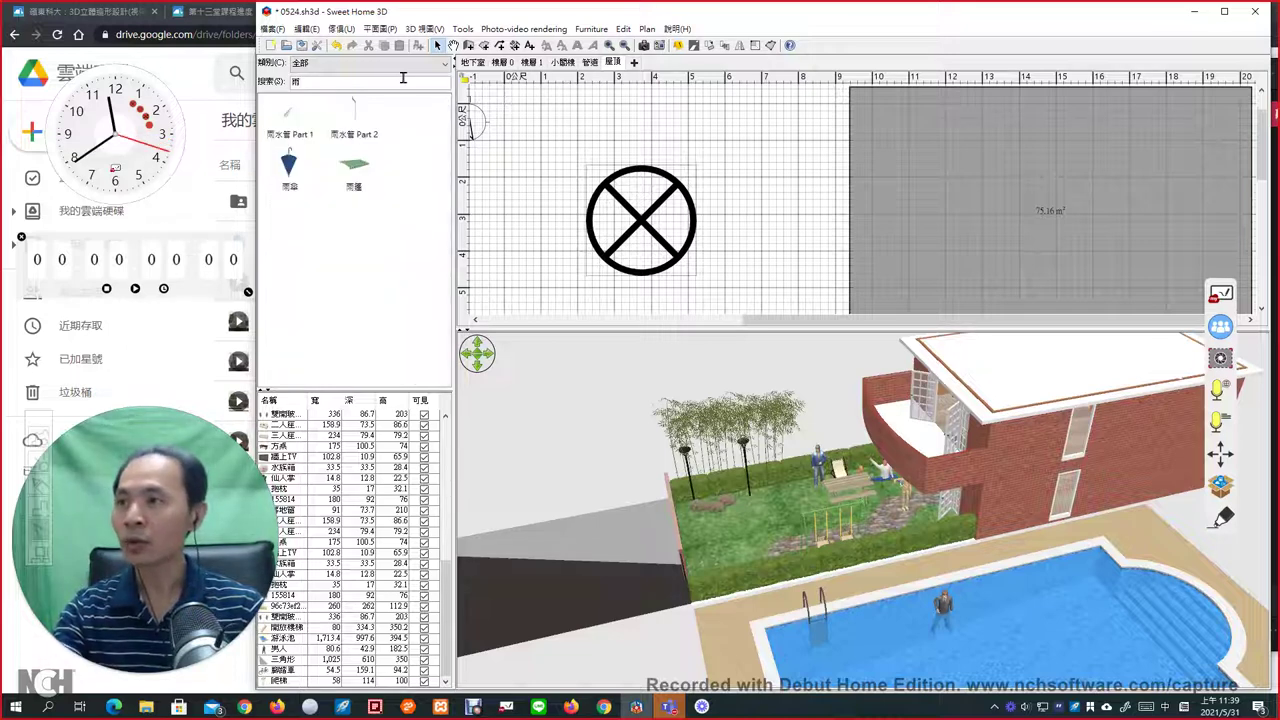
left_click(362, 128)
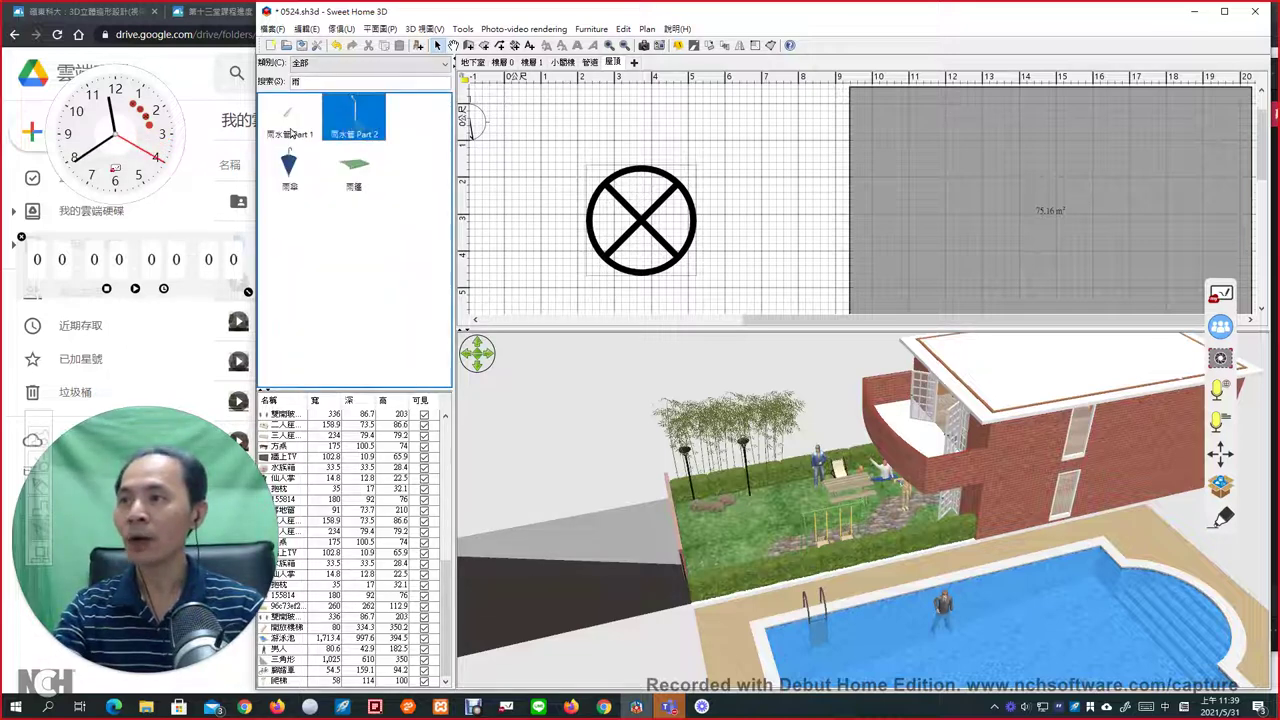
left_click(290, 128)
left_click(362, 172)
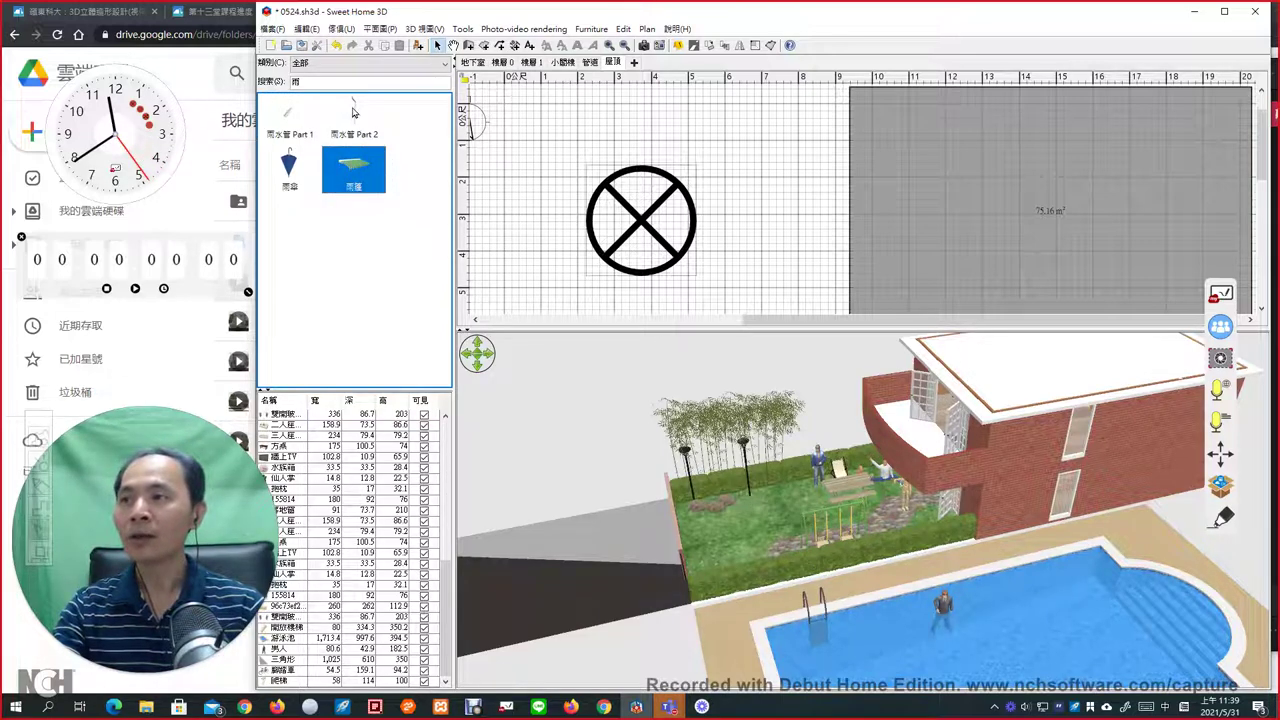
mouse_move(352, 112)
left_mouse_down()
mouse_move(594, 143)
mouse_move(874, 128)
mouse_move(343, 120)
left_mouse_up()
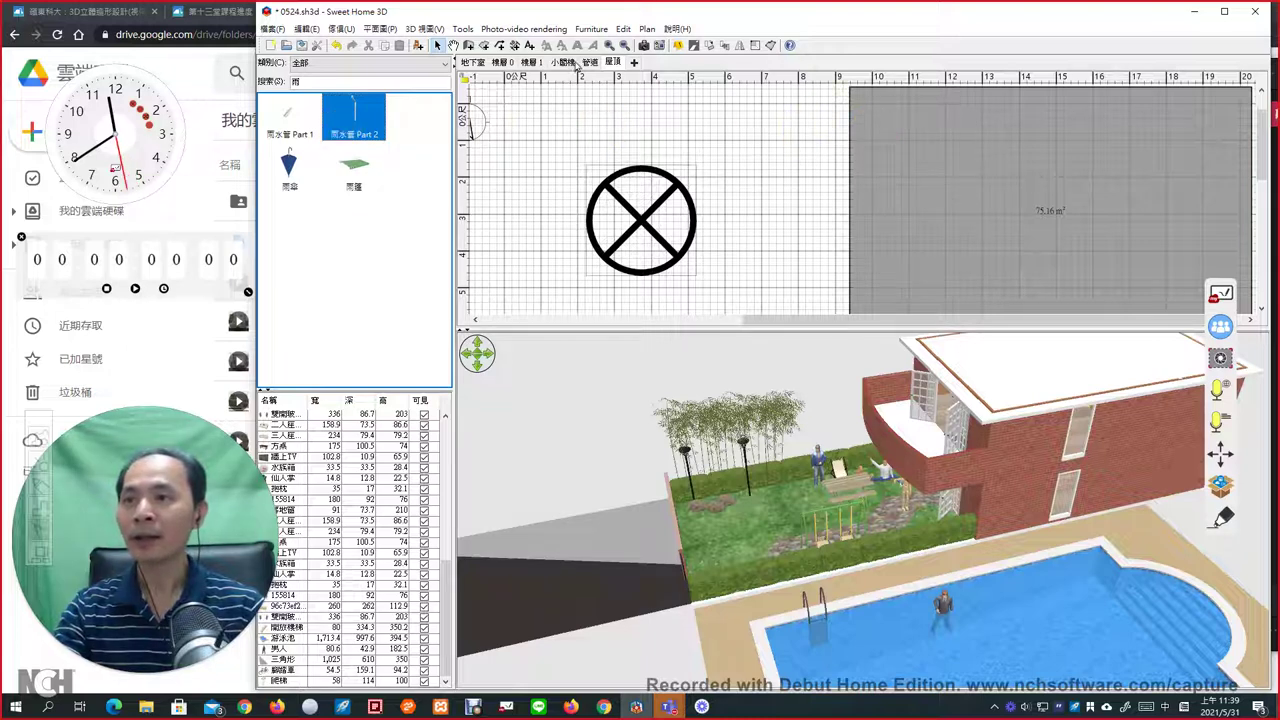
Place 雨水管 Part 2 against the wall beside the balcony doors on 樓層 1 and check how it meets the roof.
left_click(535, 63)
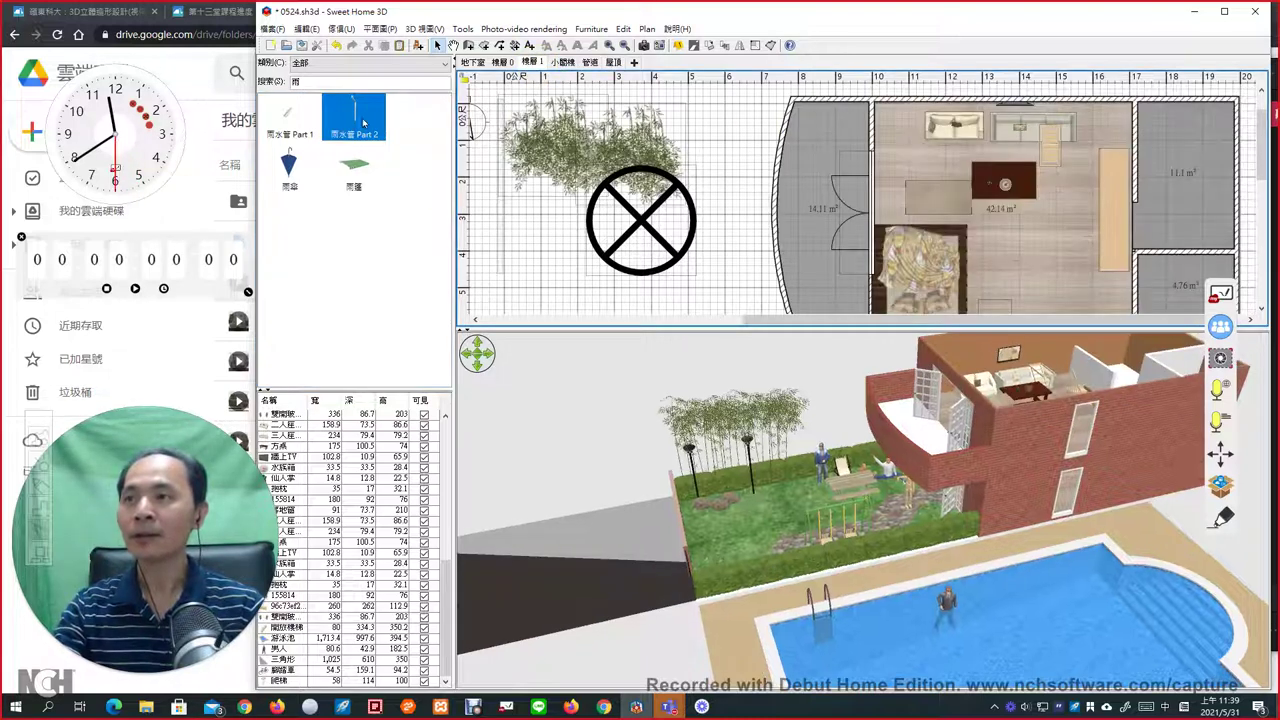
left_click_drag(860, 108, 866, 106)
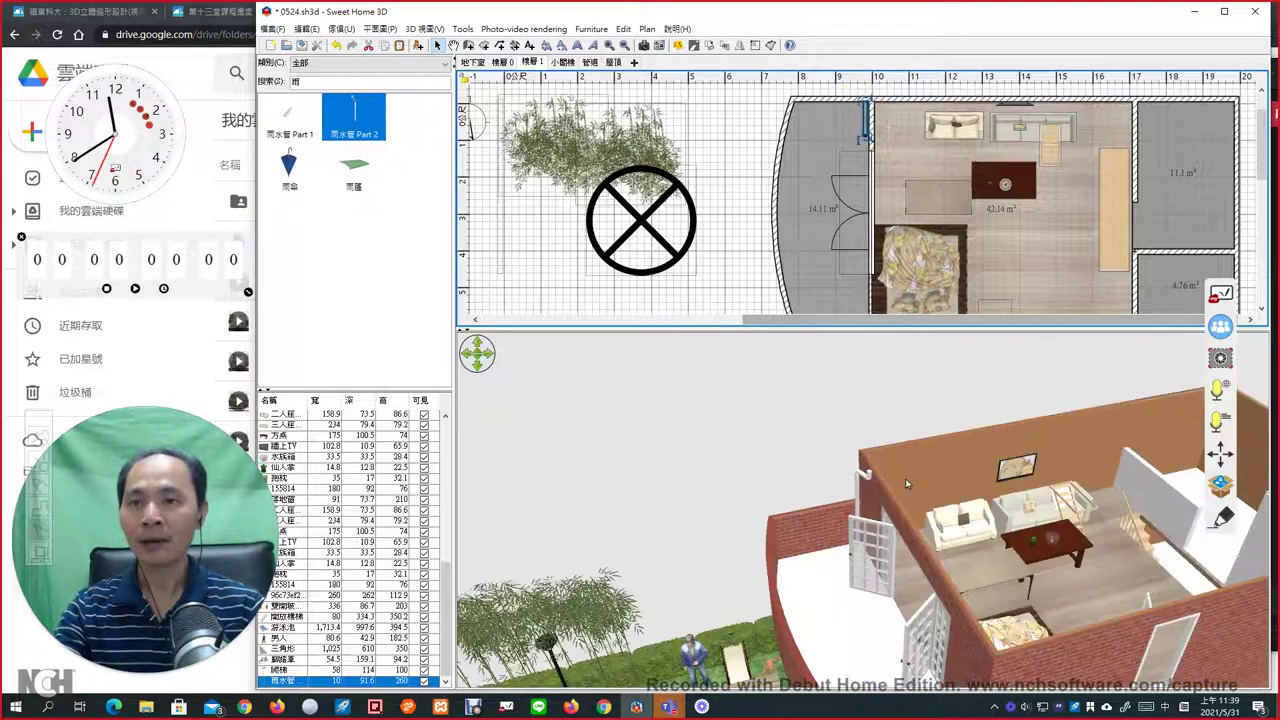
left_click_drag(888, 489, 1091, 427)
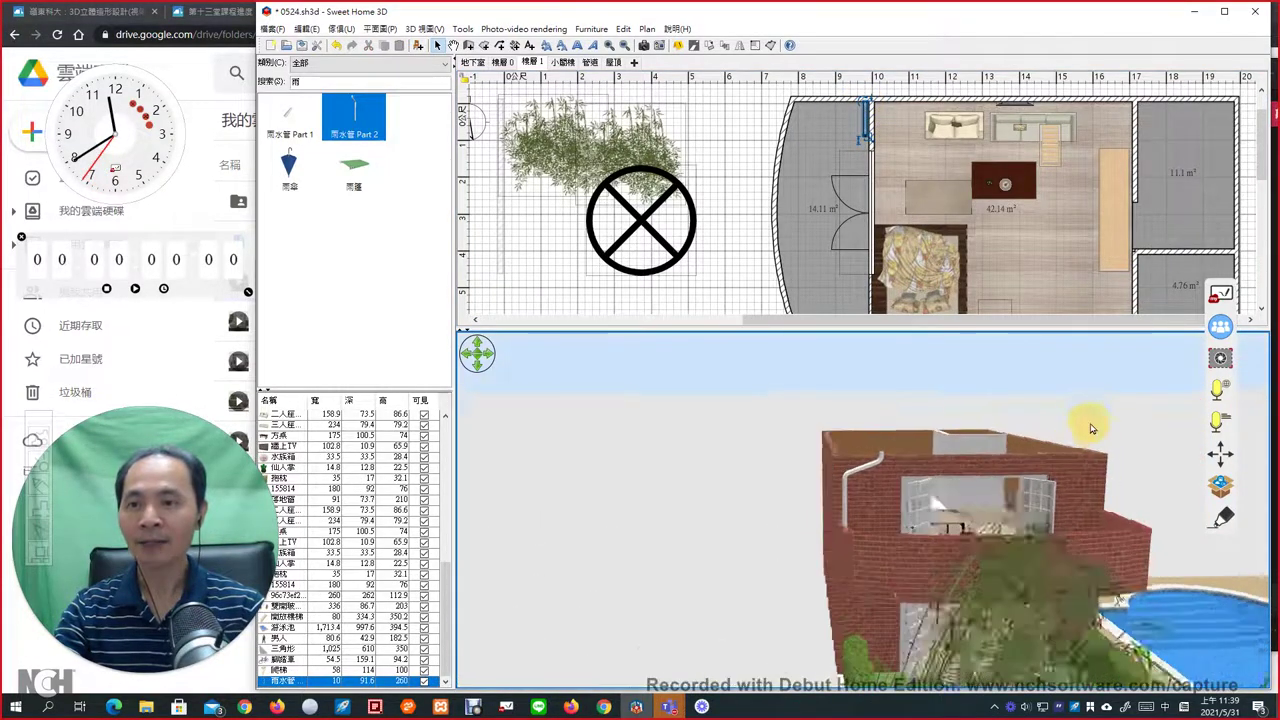
left_click_drag(857, 513, 820, 522)
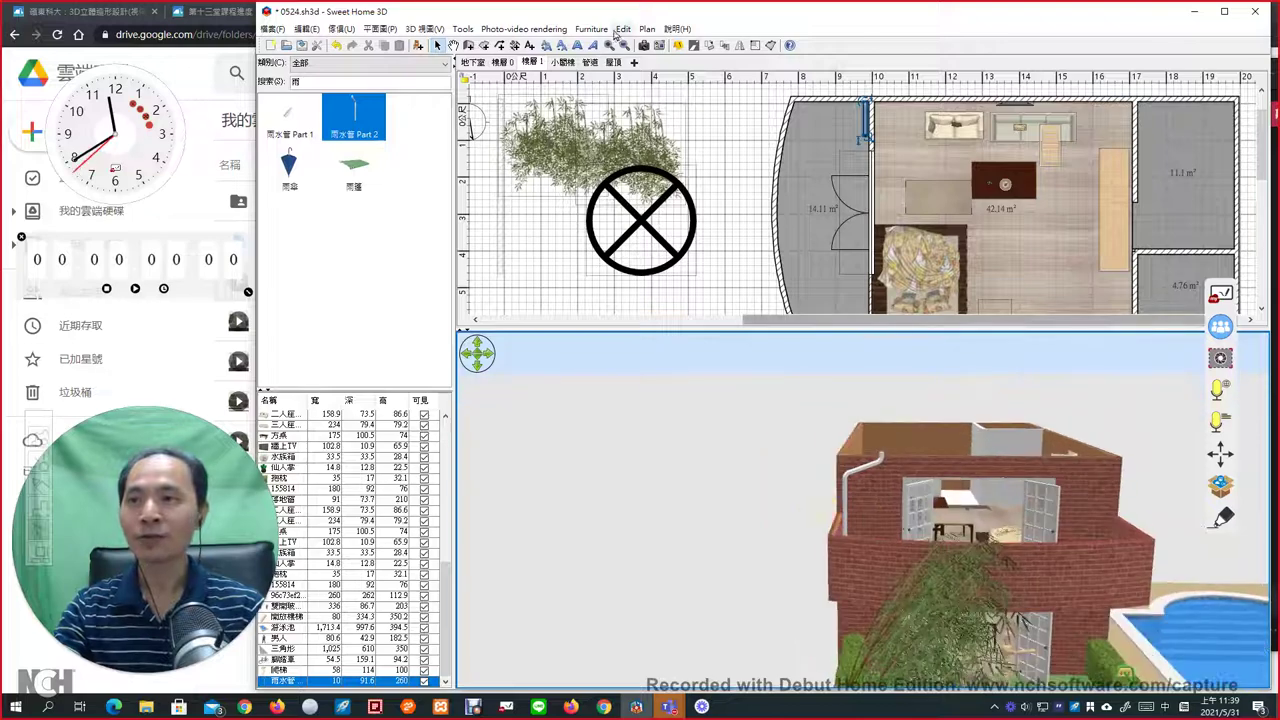
left_click(613, 62)
left_click_drag(900, 485, 823, 477)
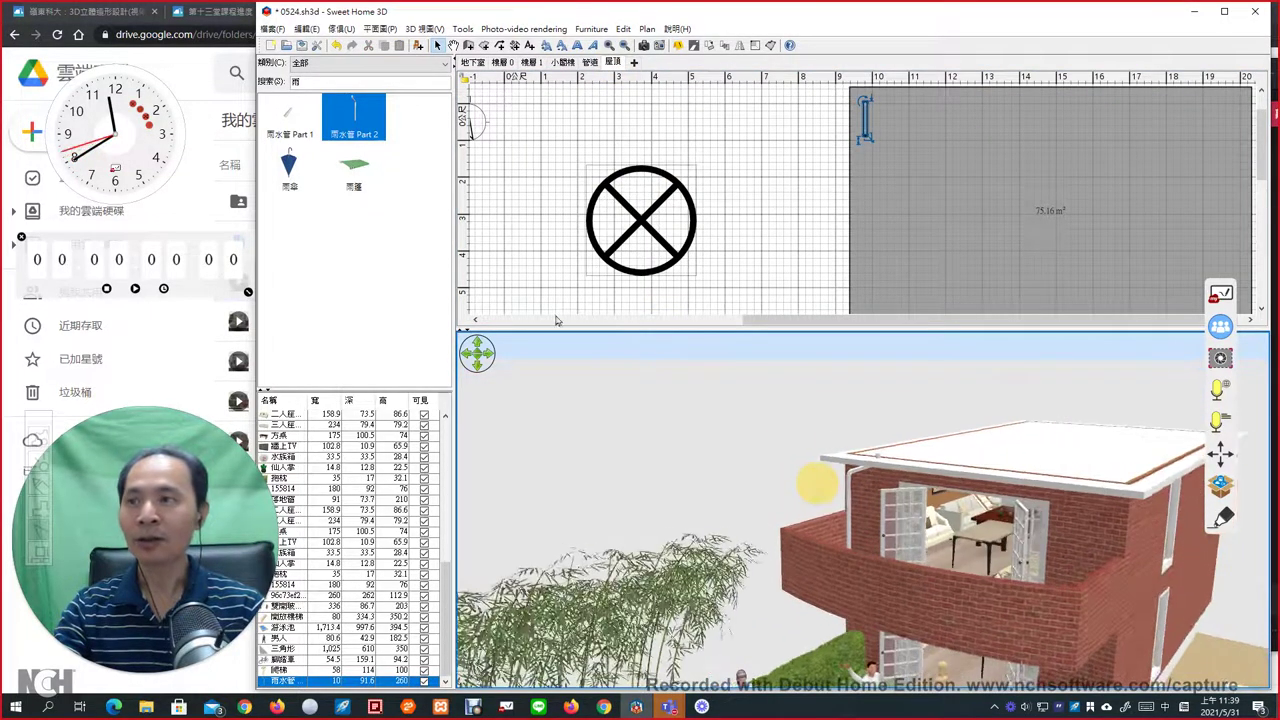
Place 雨水管 Part 1 along the outside of the upper wall near the balcony on 樓層 1.
mouse_move(288, 113)
left_mouse_down()
mouse_move(442, 103)
mouse_move(268, 120)
mouse_move(318, 115)
mouse_move(305, 112)
left_mouse_up()
left_click(531, 62)
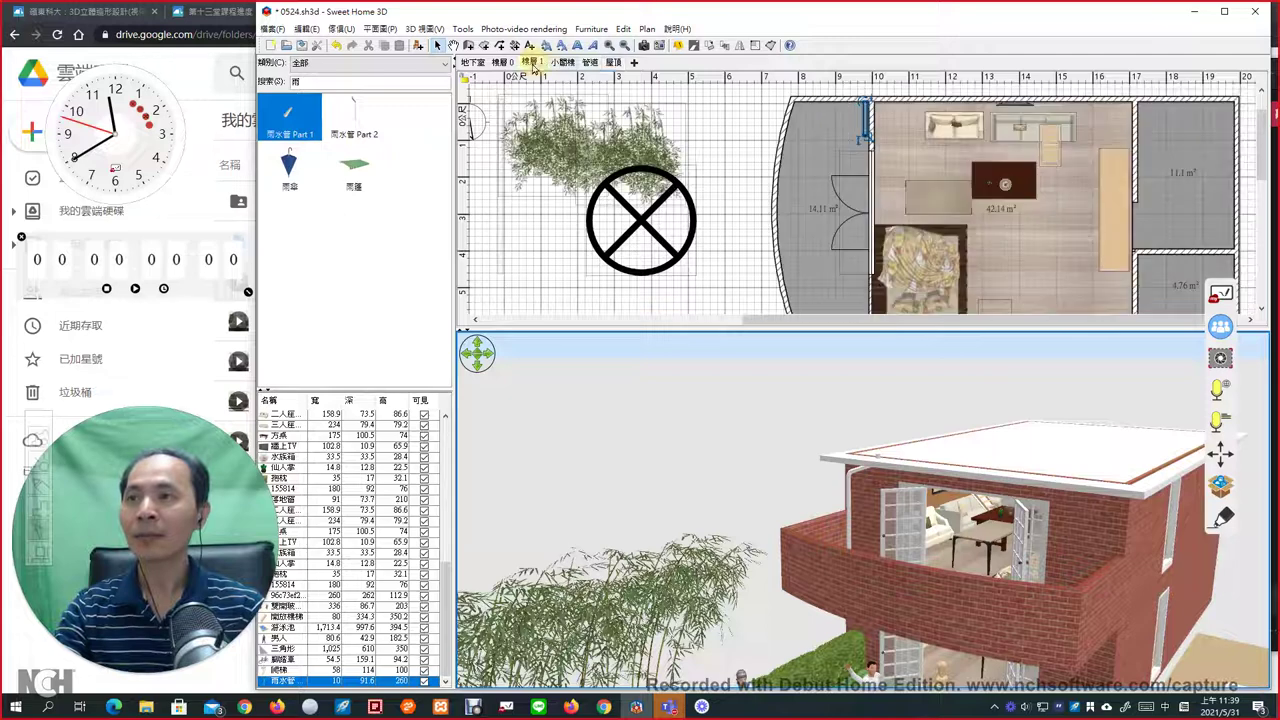
left_click_drag(288, 122, 865, 96)
left_click_drag(892, 443, 1108, 454)
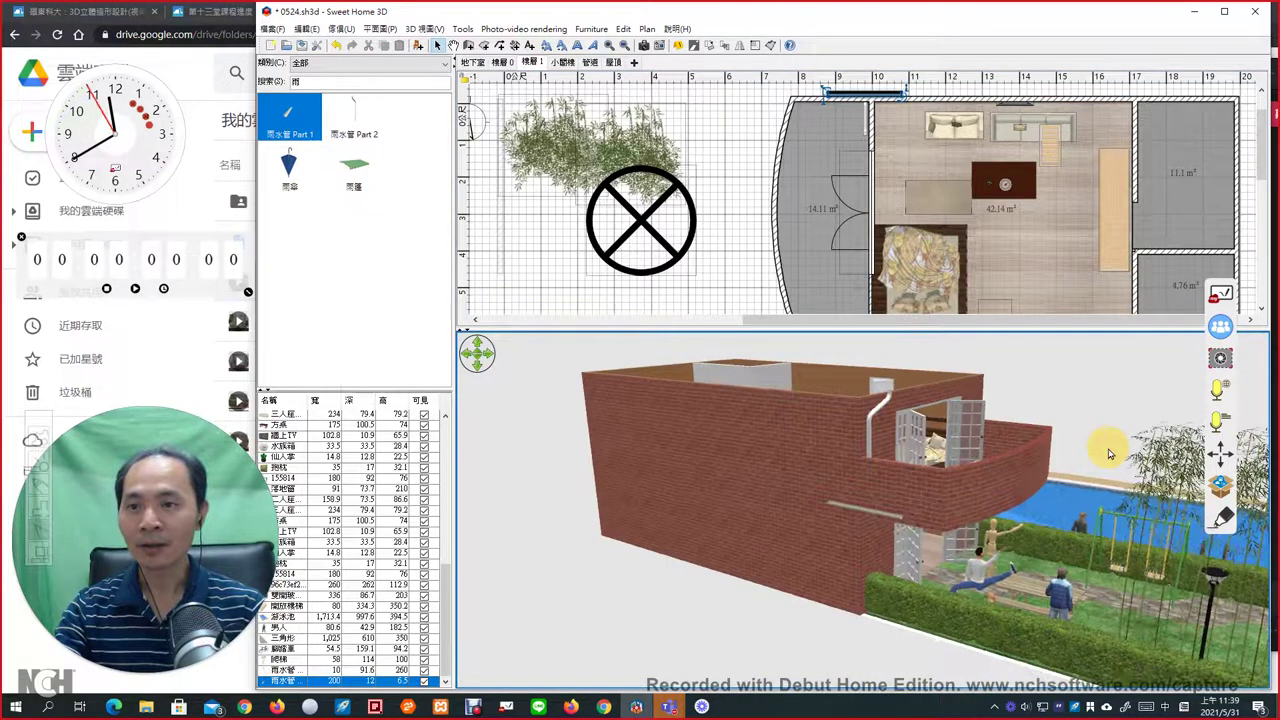
Try moving the 雨水管 Part 1 gutter to the 屋頂 level, and put it back on 樓層 1.
left_click(852, 94)
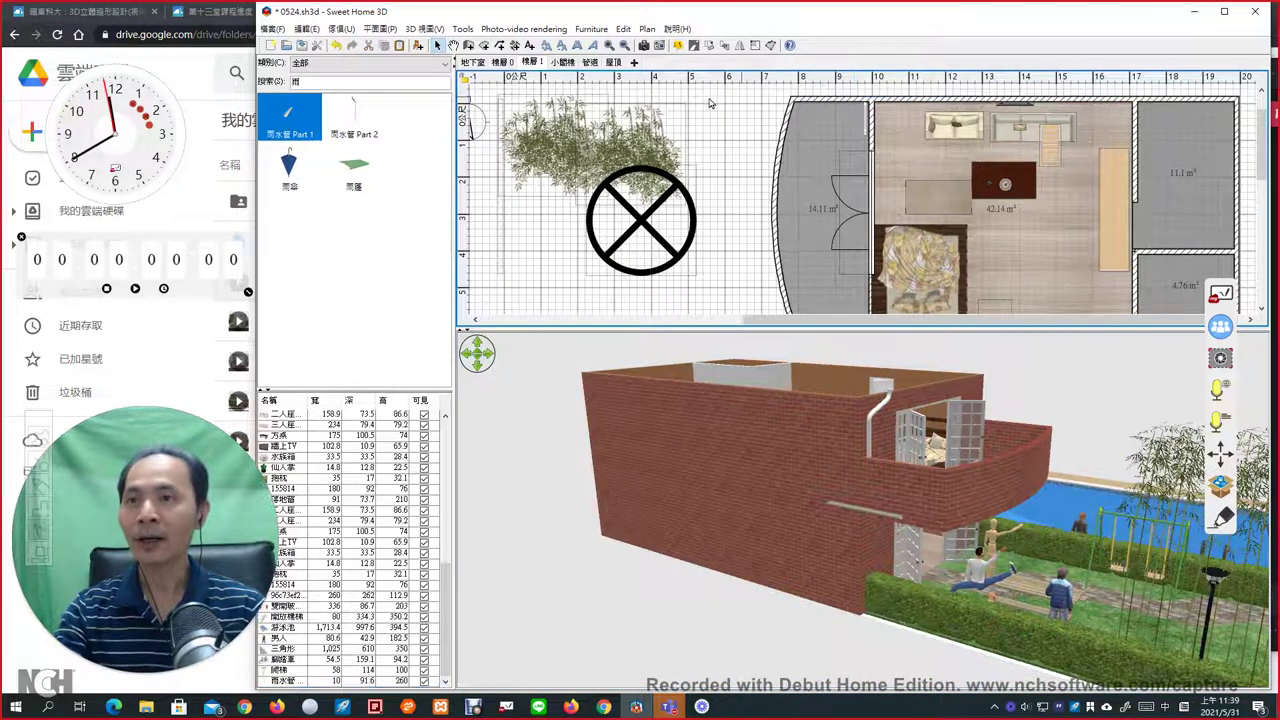
left_click(612, 62)
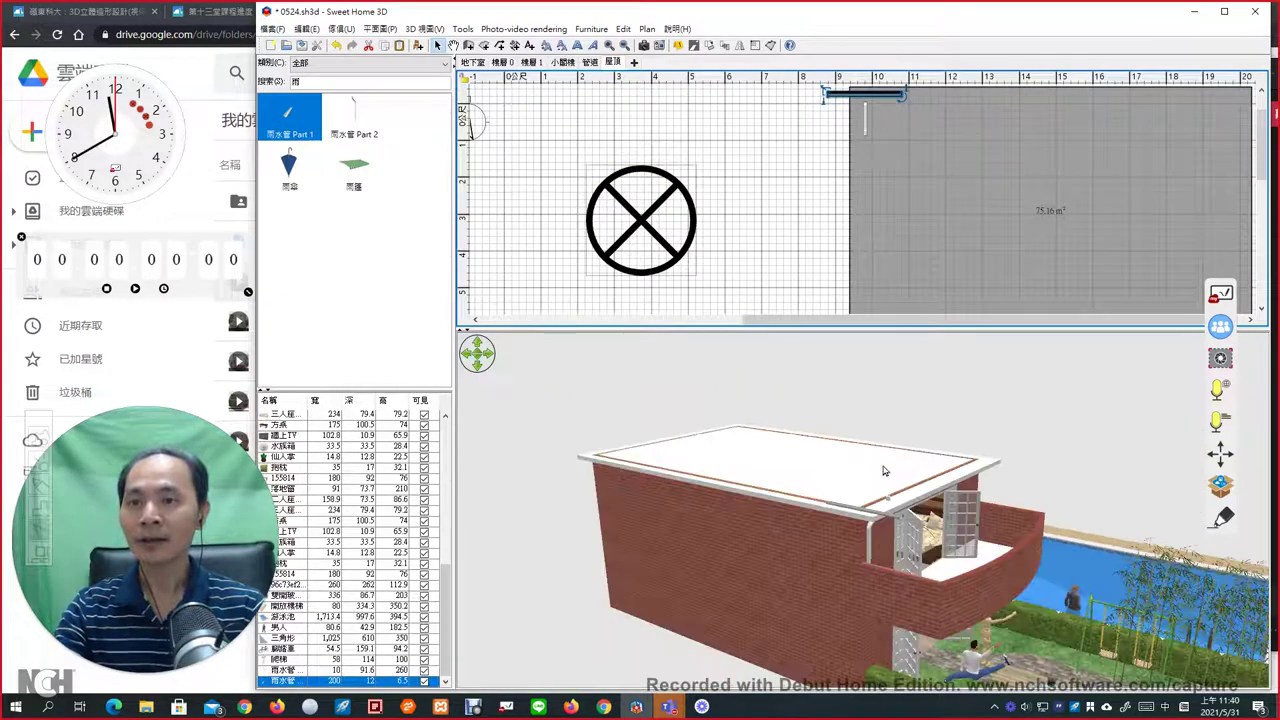
left_click_drag(945, 460, 893, 432)
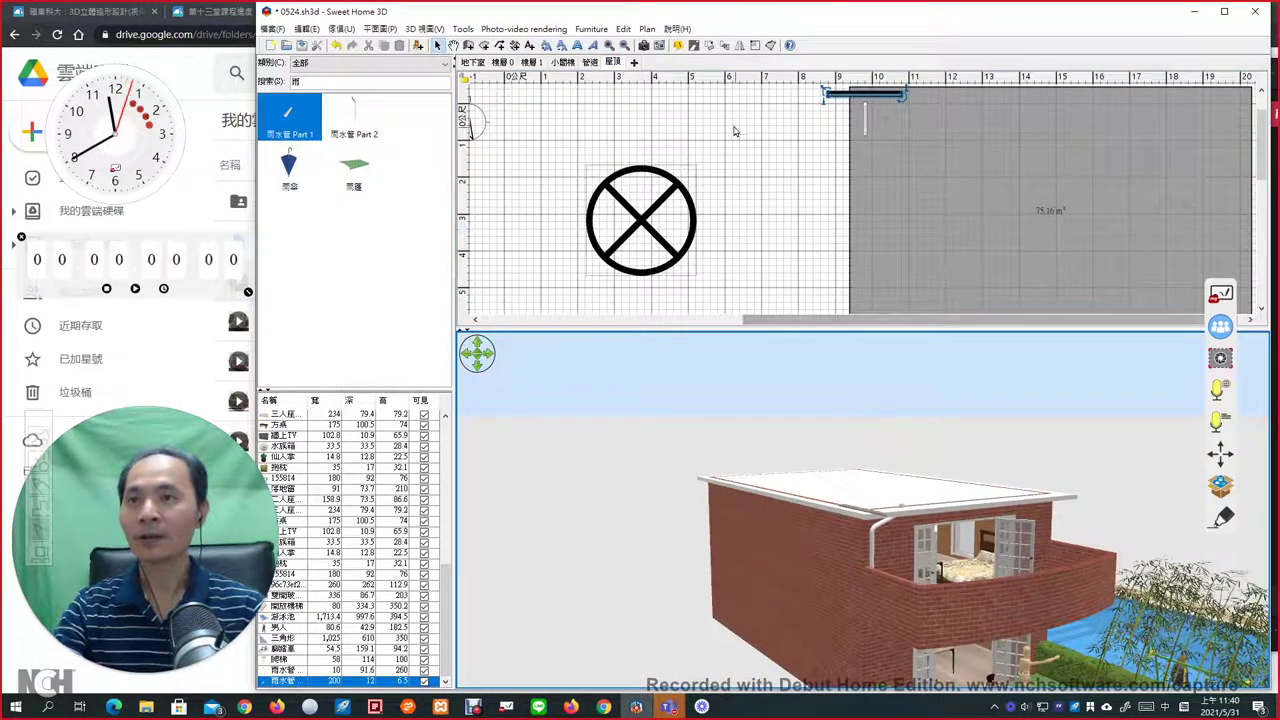
left_click(899, 96)
key("Delete")
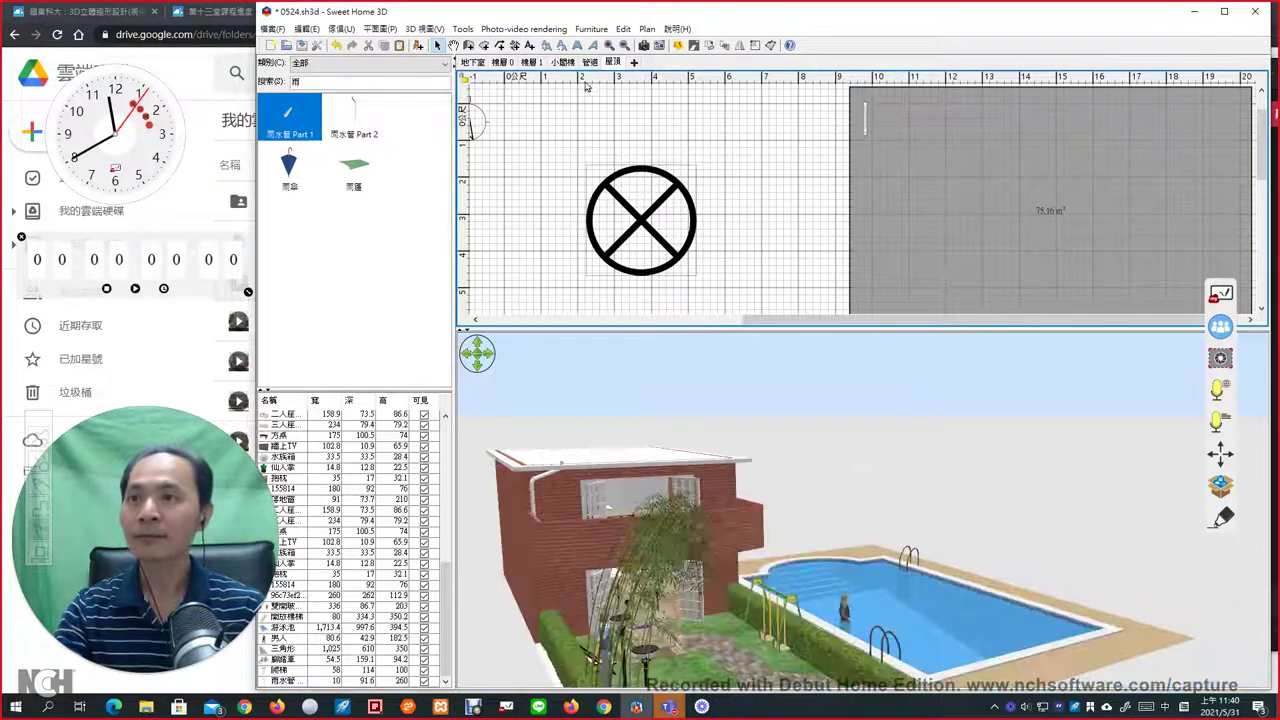
left_click(532, 63)
key("ctrl+v")
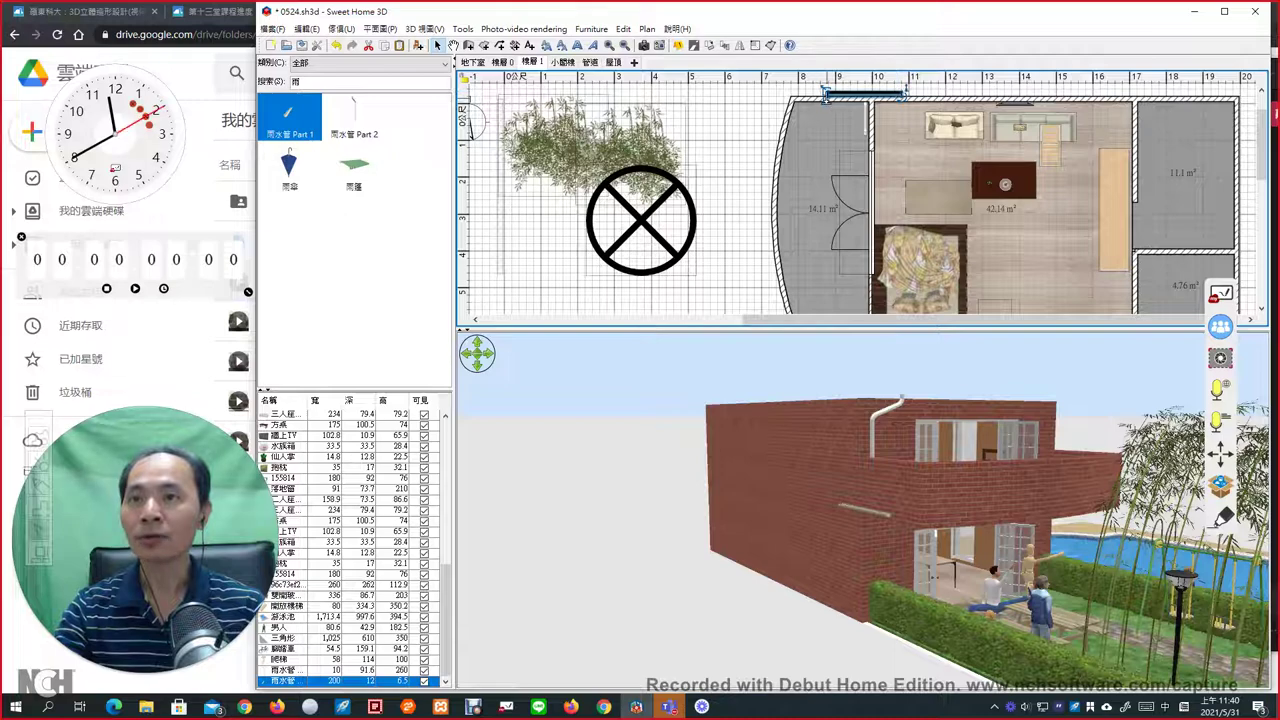
Raise the 雨水管 Part 1 gutter to the top of the wall and shift it along the wall away from the balcony.
left_click_drag(826, 95, 850, 57)
left_click_drag(928, 514, 808, 553)
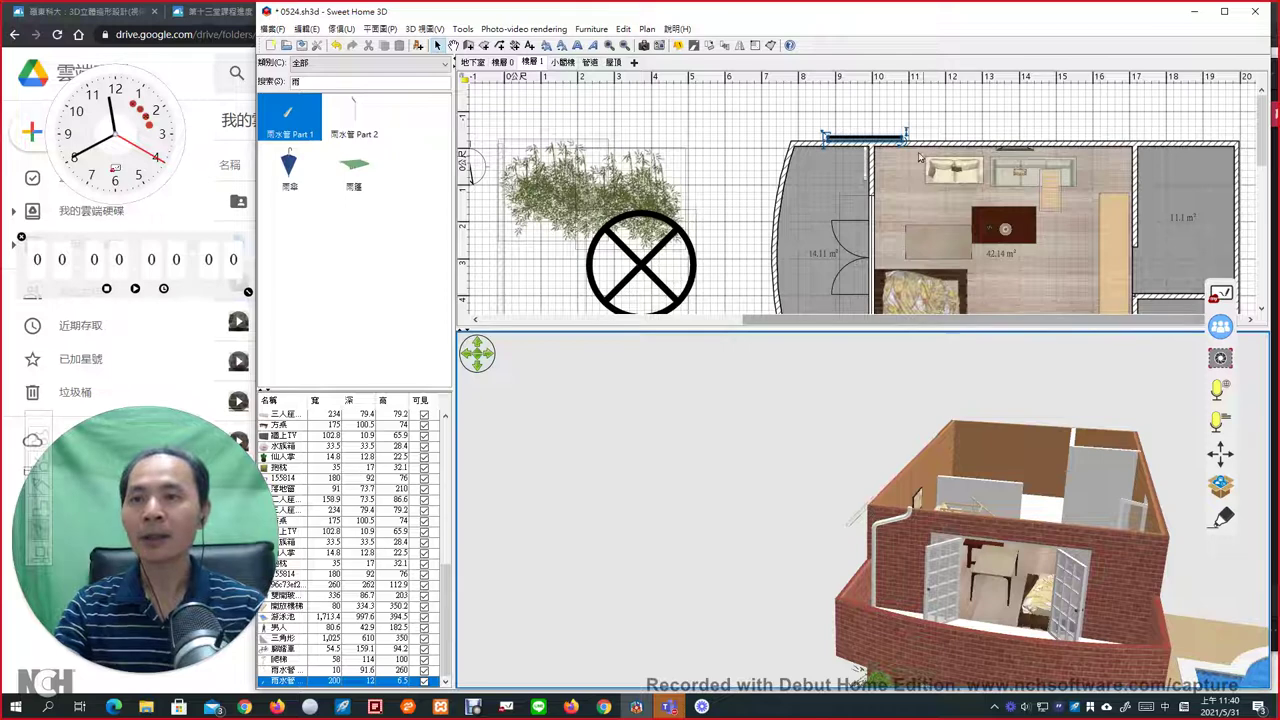
left_click(893, 135)
left_click_drag(893, 135, 935, 133)
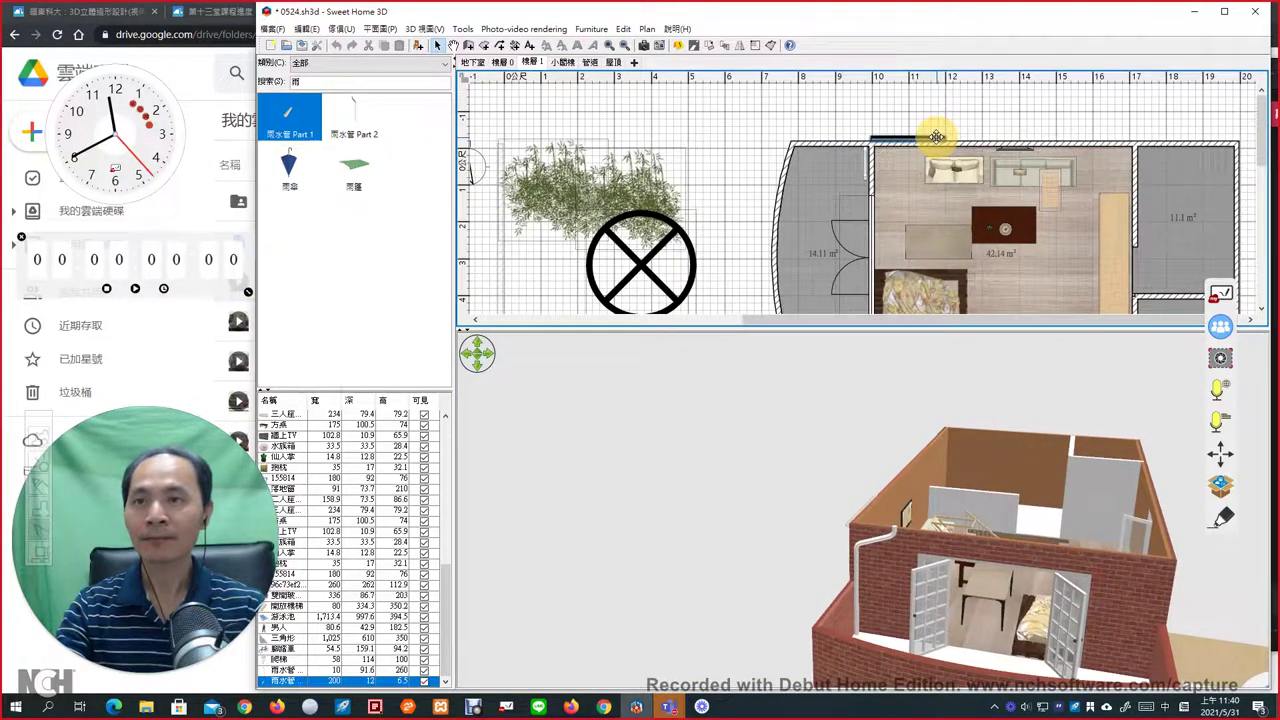
Move the 雨水管 Part 2 downpipe outside the upper wall and rotate it in line with the end of the gutter.
left_click(862, 172)
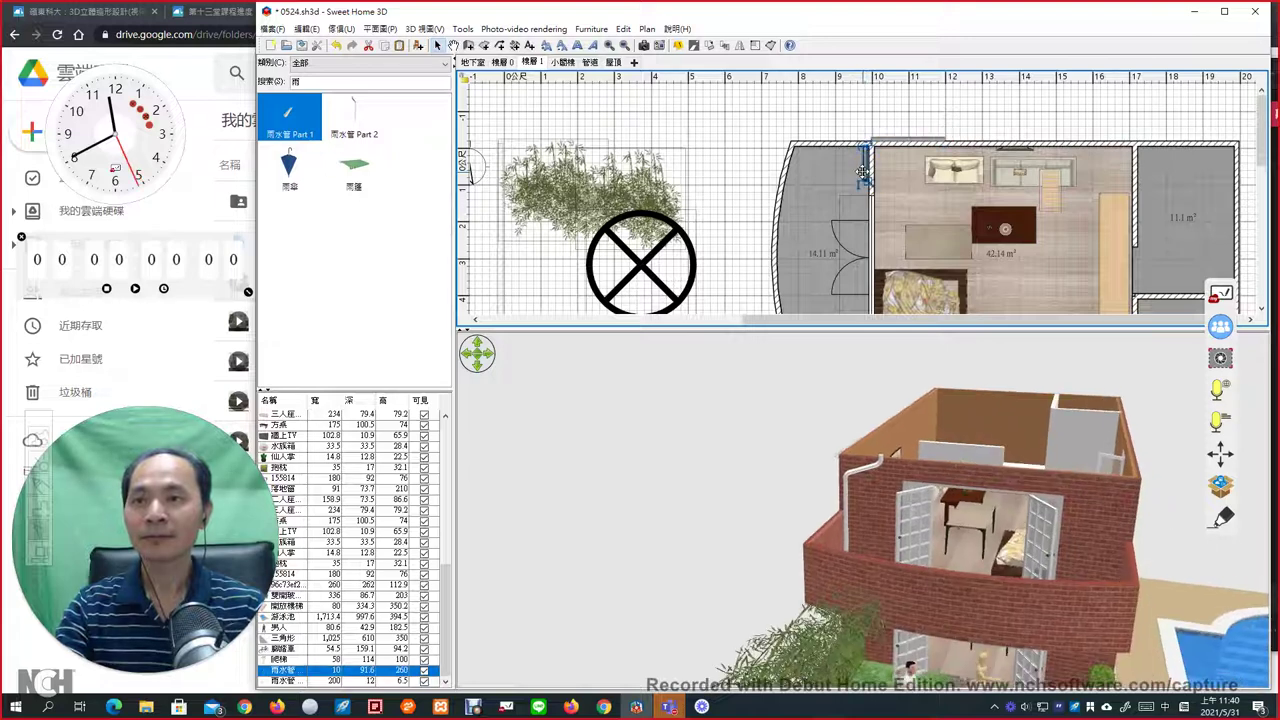
left_click_drag(866, 172, 857, 134)
left_click_drag(925, 515, 1105, 490)
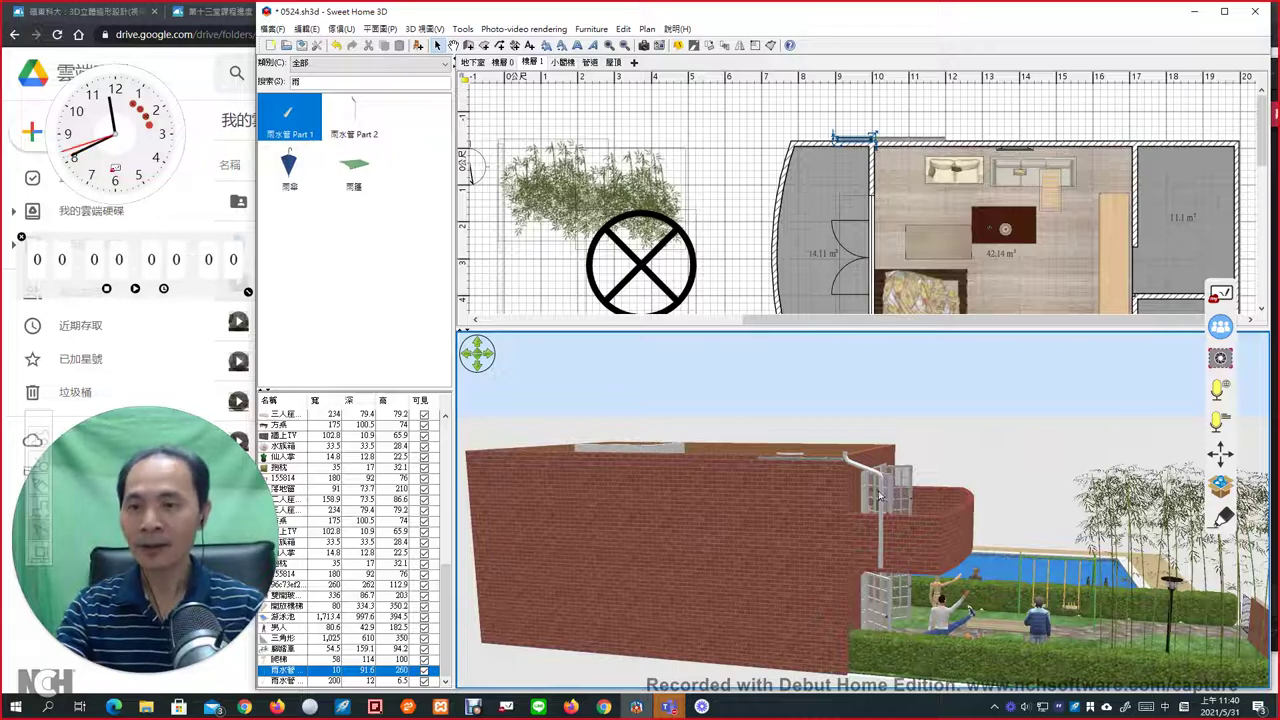
Inspect the balcony corner in 3D and delete the 雨水管 Part 2 downpipe and the 雨水管 Part 1 gutter on 樓層 1.
scroll(879, 495, "up", 5)
scroll(884, 490, "down", 4)
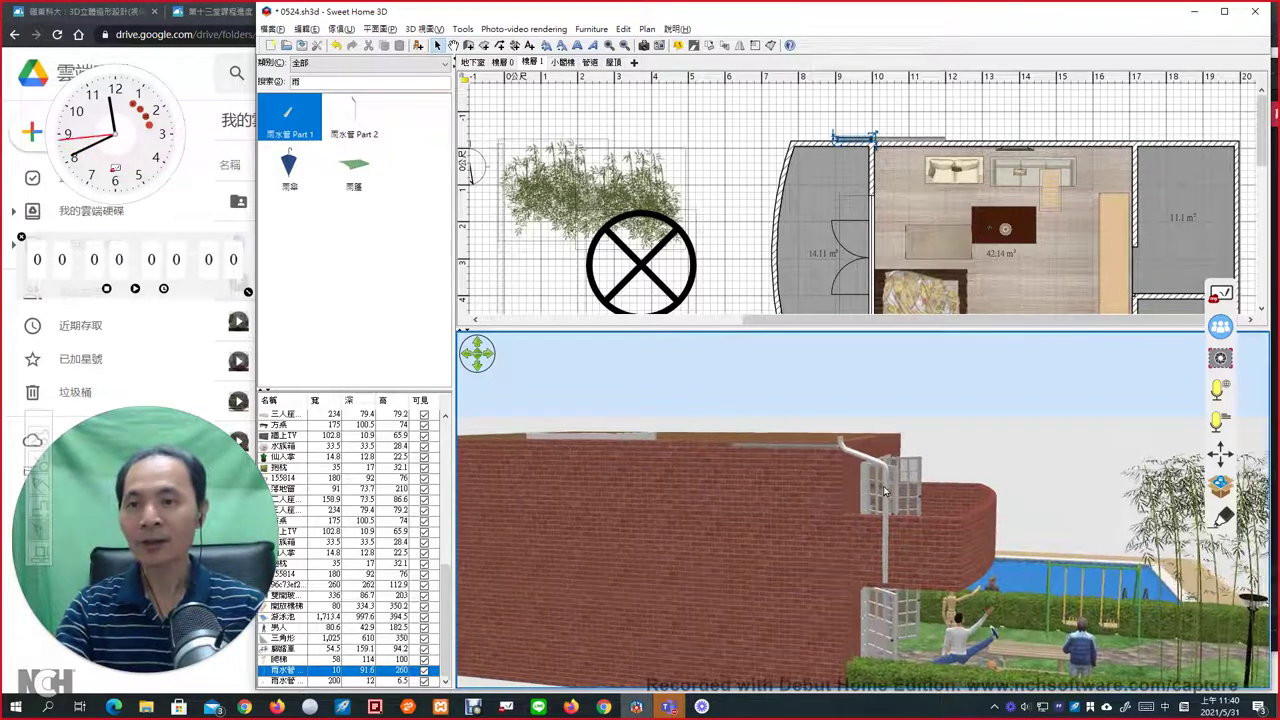
scroll(884, 491, "up", 3)
key("alt")
left_click_drag(828, 457, 760, 532)
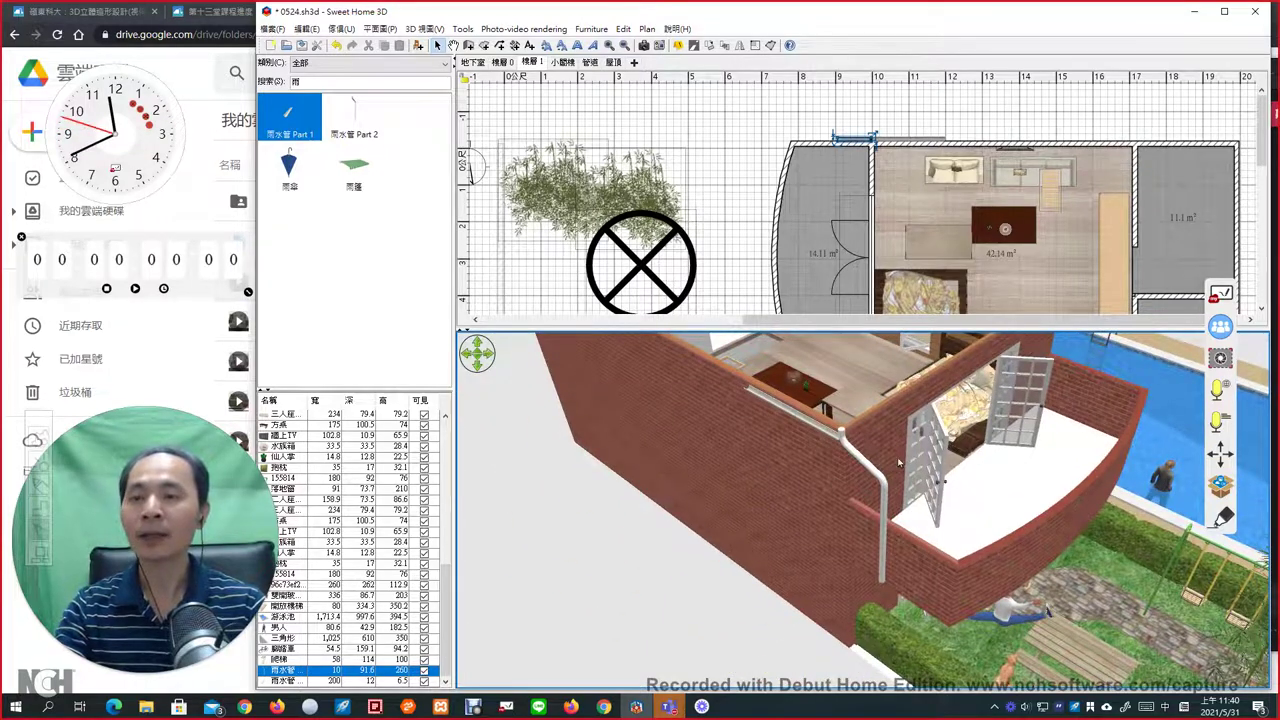
left_click_drag(893, 450, 811, 430)
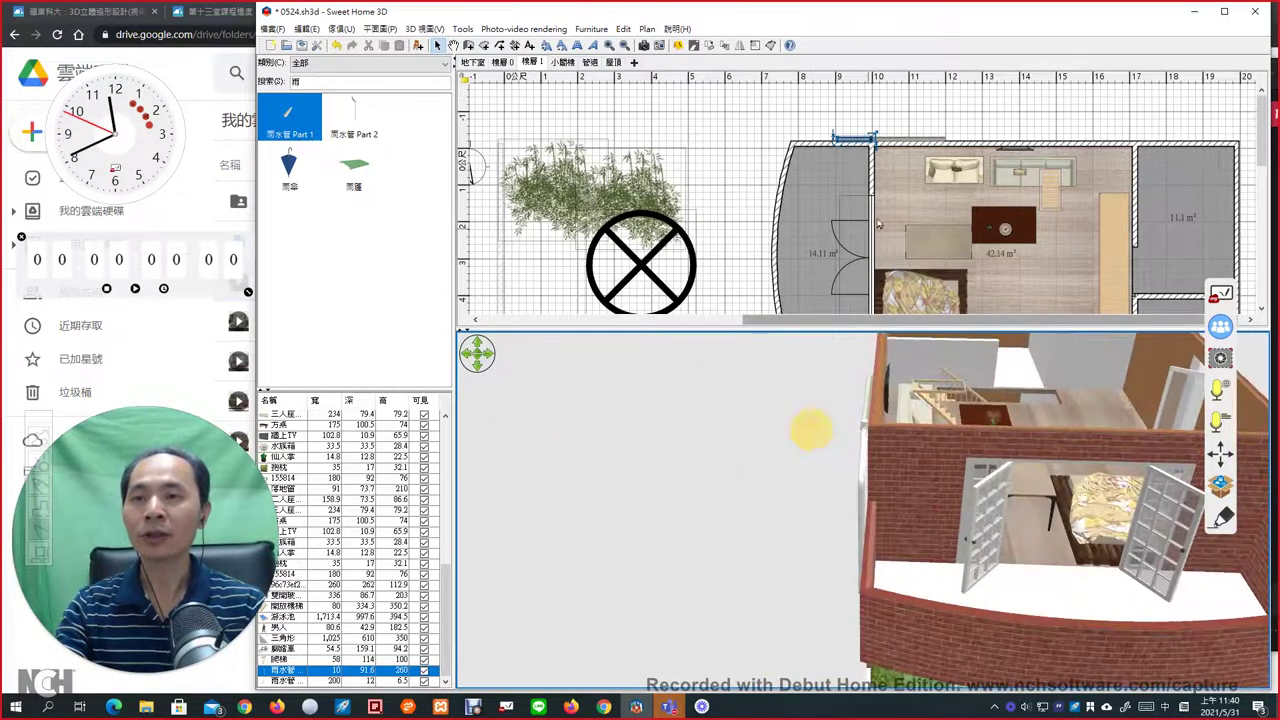
left_click(855, 139)
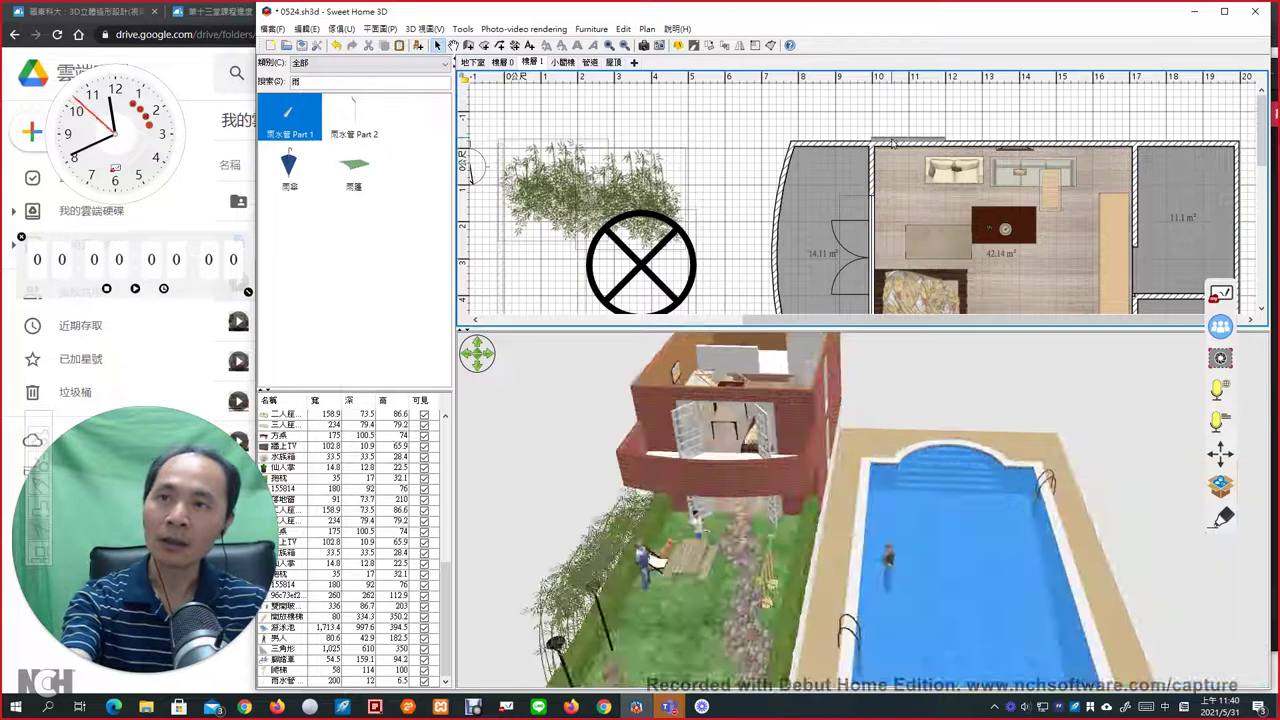
left_click(893, 141)
left_click(708, 87)
Clear the furniture catalogue search and delete the large slab on the 屋頂 level.
left_click(613, 62)
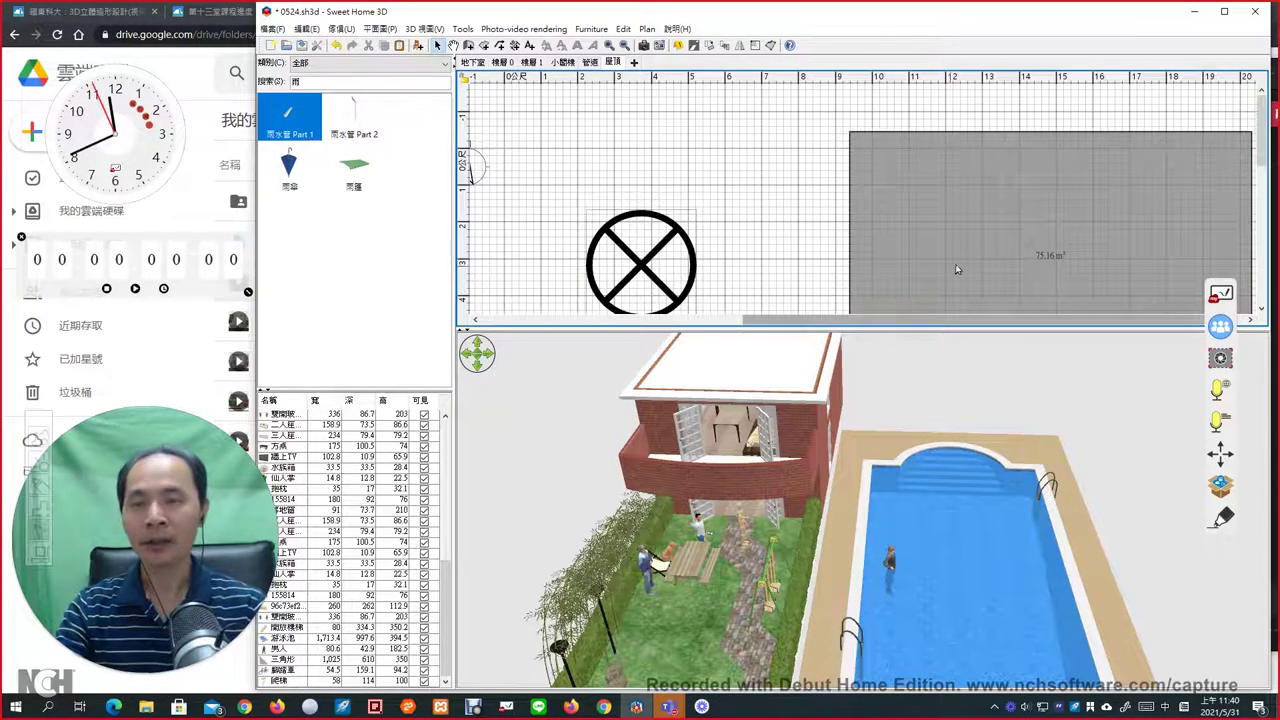
left_click(316, 87)
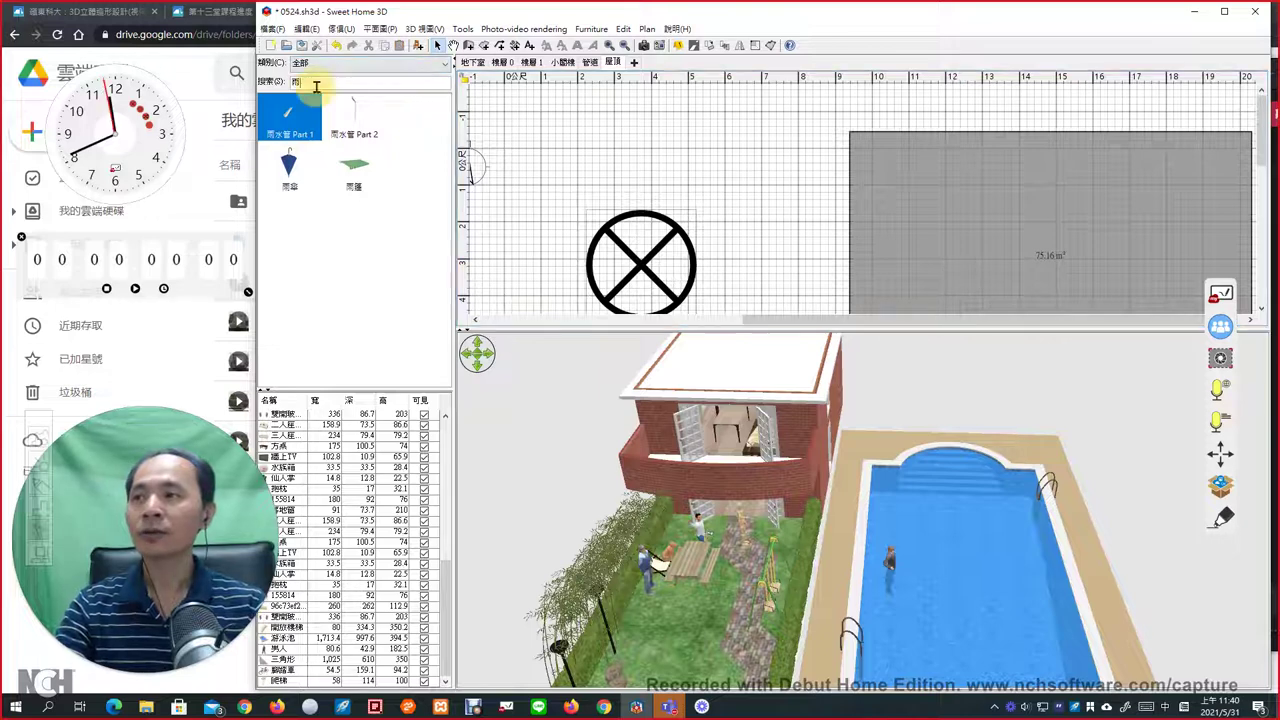
key("BackSpace")
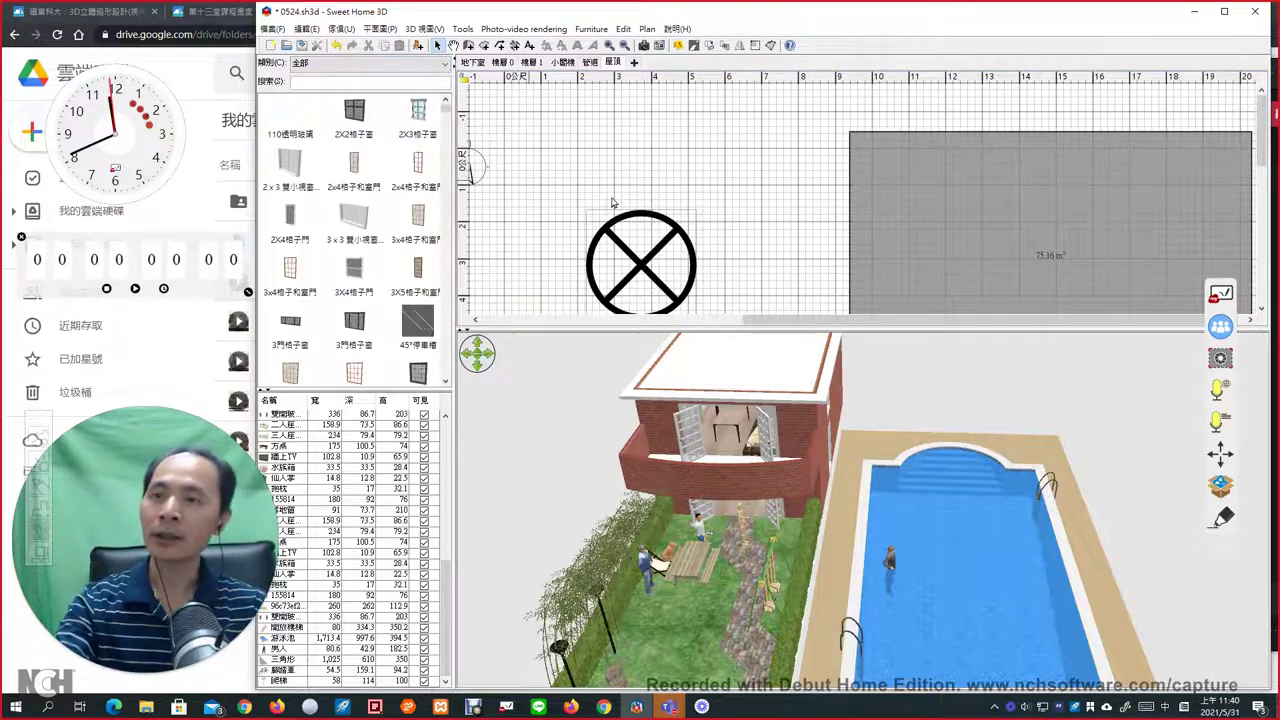
left_click(921, 213)
key("Delete")
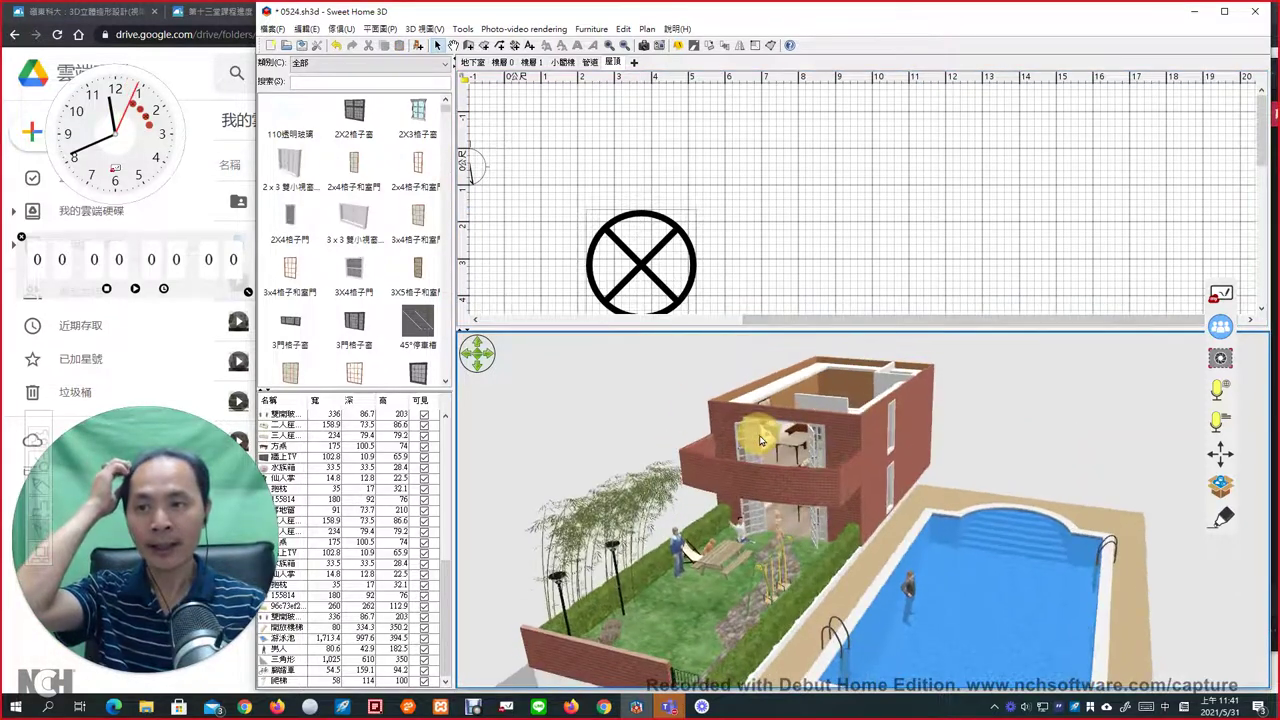
Search the furniture catalogue for 屋 and place a 平屋頂天窗 skylight on the 屋頂 level, beside the crossed circle.
left_click(344, 83)
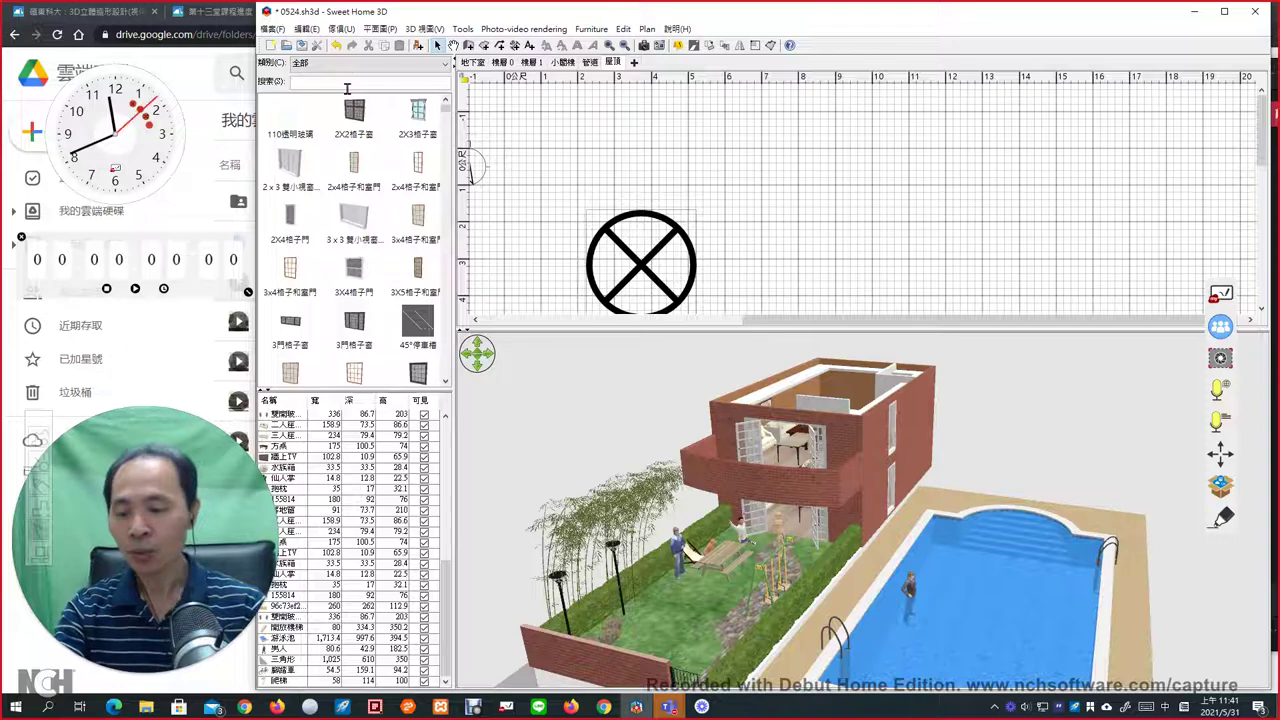
type("屋")
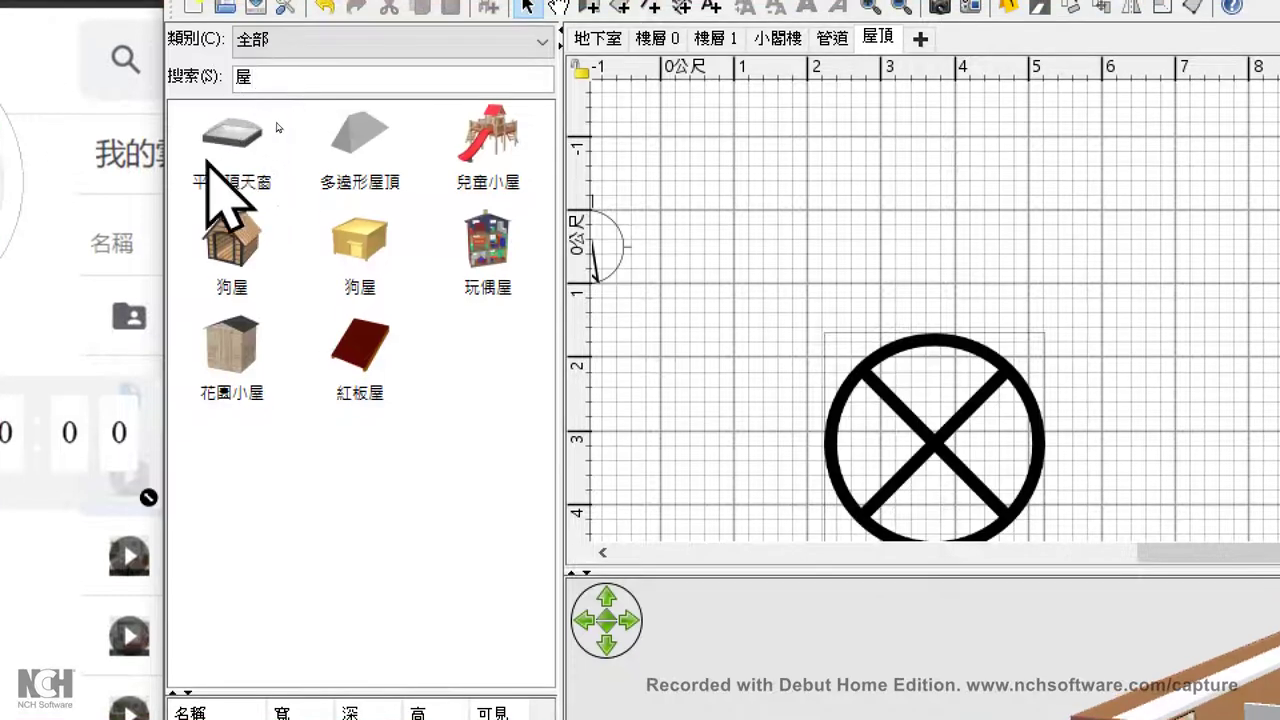
left_click(341, 152)
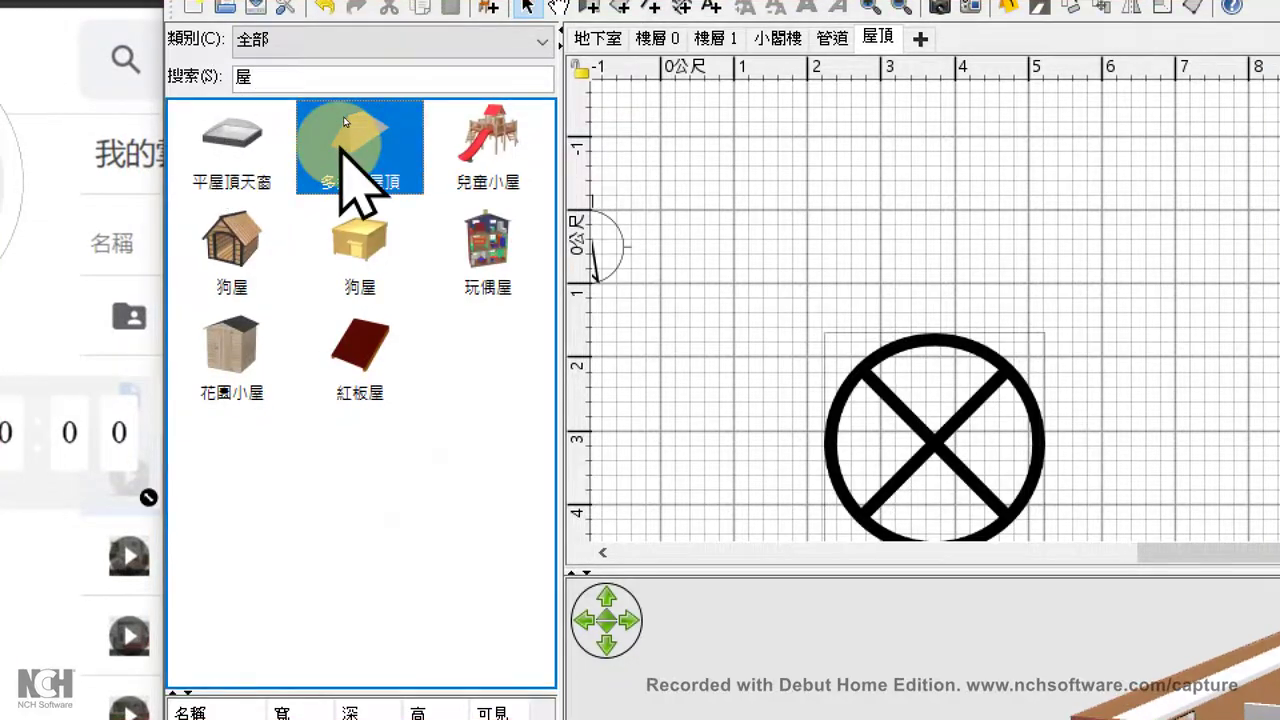
left_click(243, 160)
left_click(238, 258)
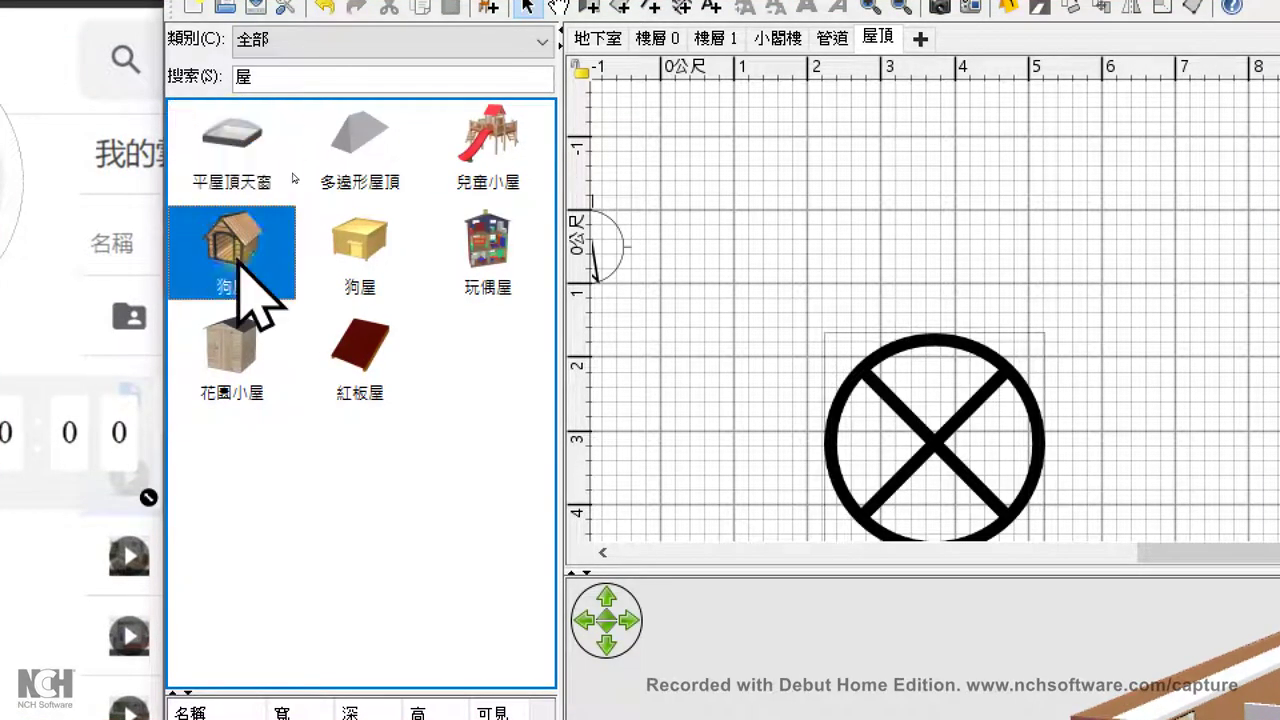
left_click(232, 158)
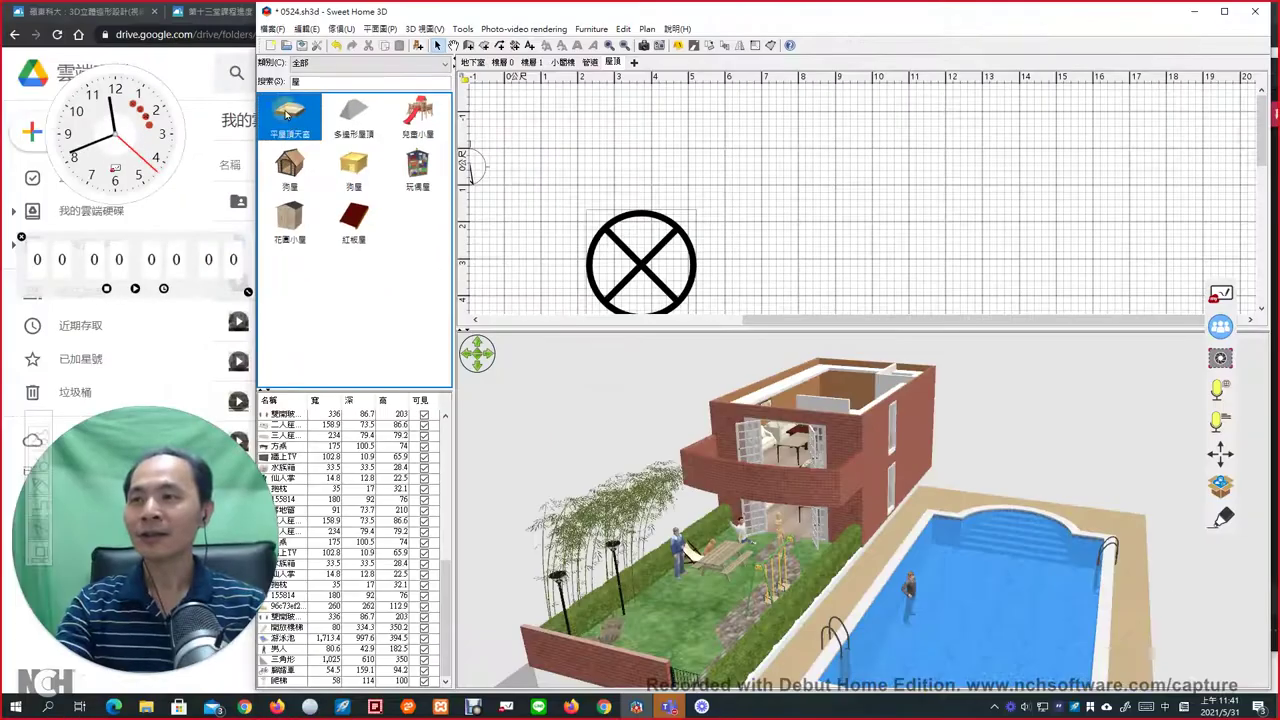
left_click_drag(287, 114, 797, 227)
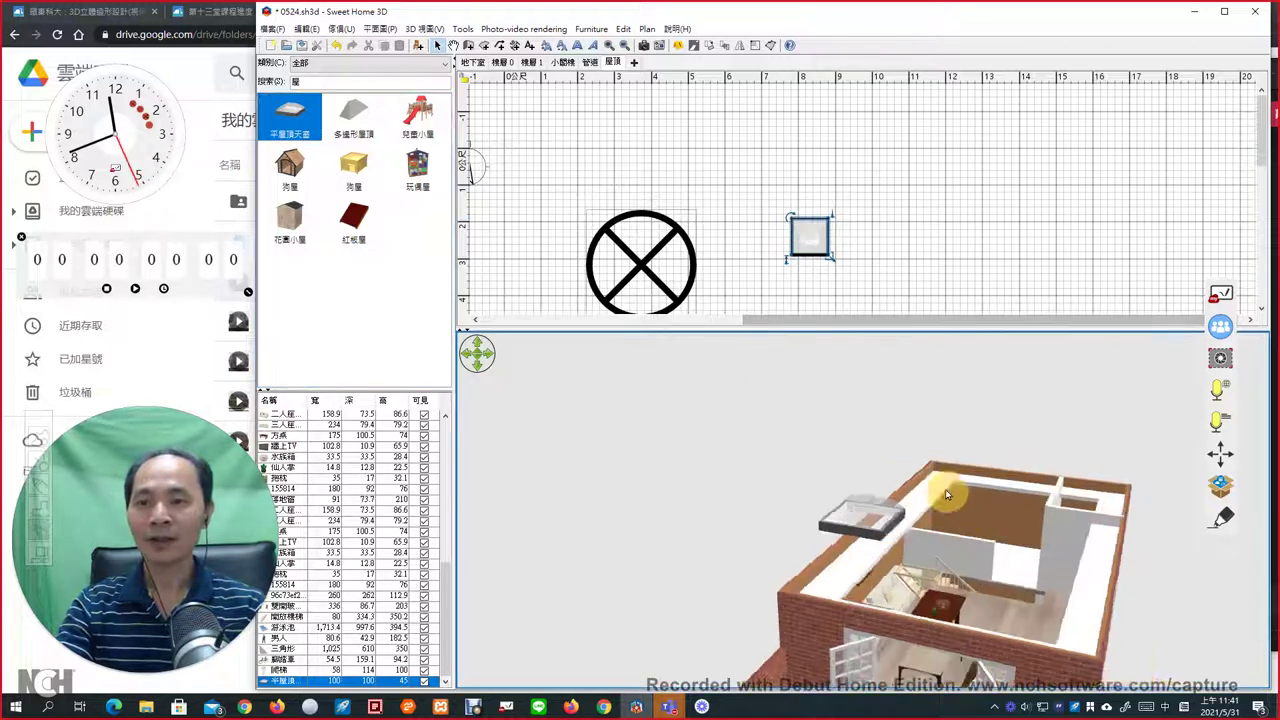
Cut the 平屋頂天窗 skylight from the 屋頂 level and paste it on 樓層 1.
left_click_drag(947, 494, 917, 469)
left_click(816, 243)
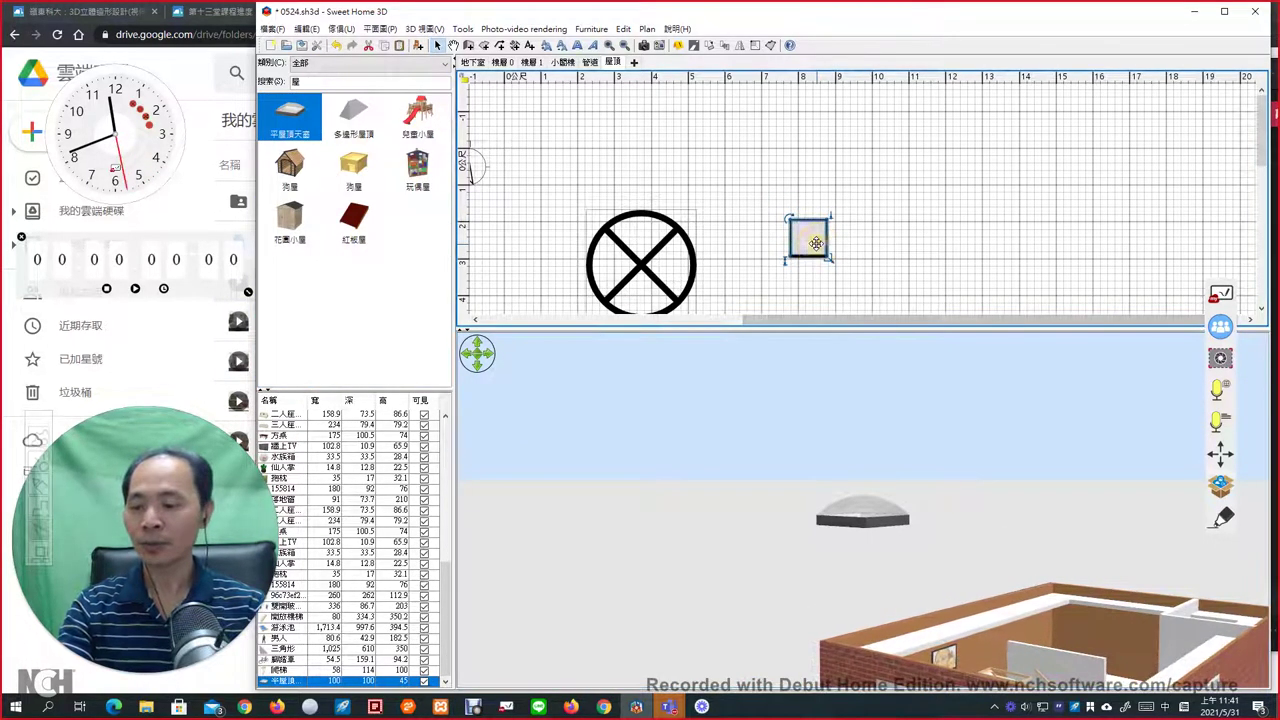
key("Delete")
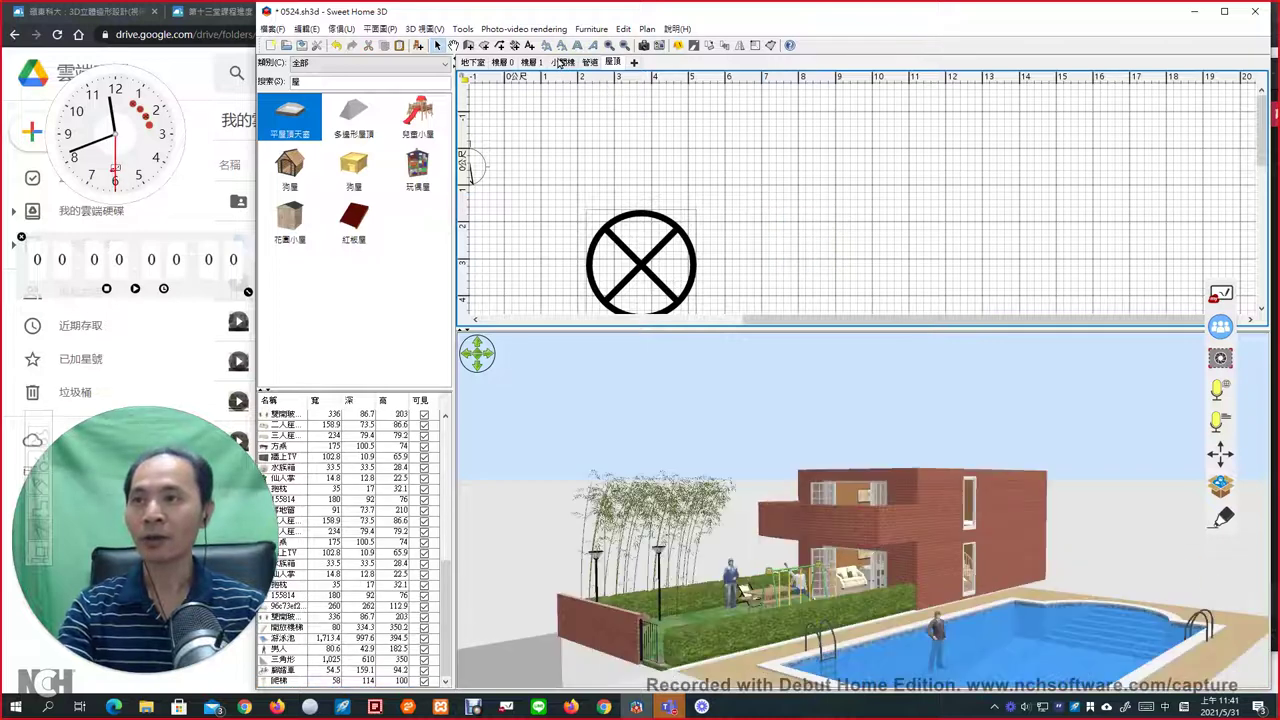
left_click(530, 62)
key("ctrl+v")
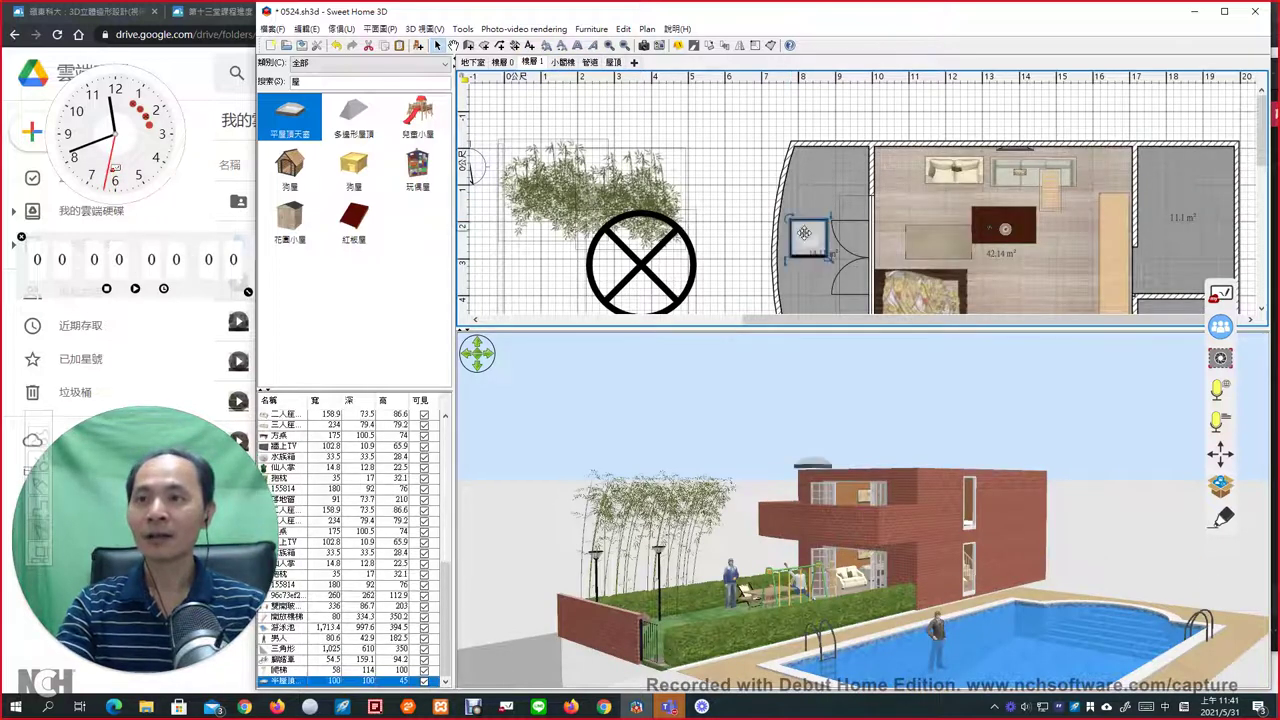
Enlarge the 平屋頂天窗 skylight to about 462 × 399 cm and move it over the middle of the 42.14 m² room.
left_click_drag(829, 256, 961, 238)
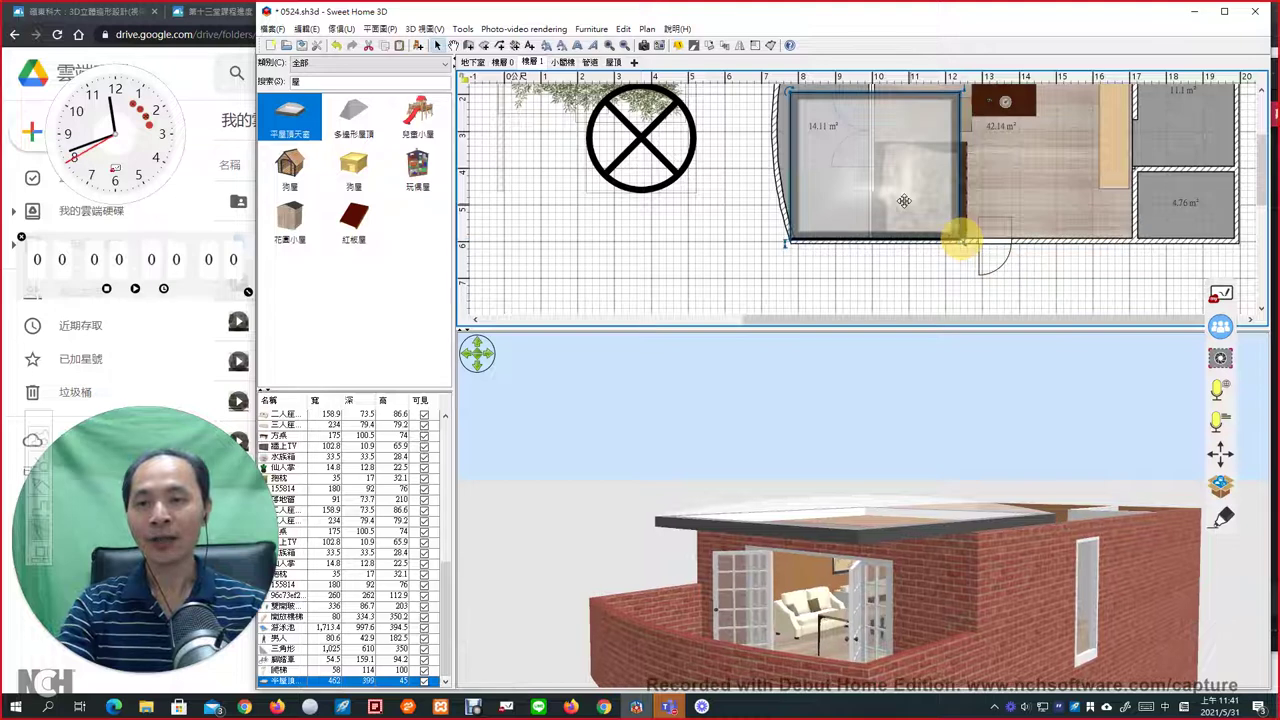
left_click_drag(900, 198, 951, 186)
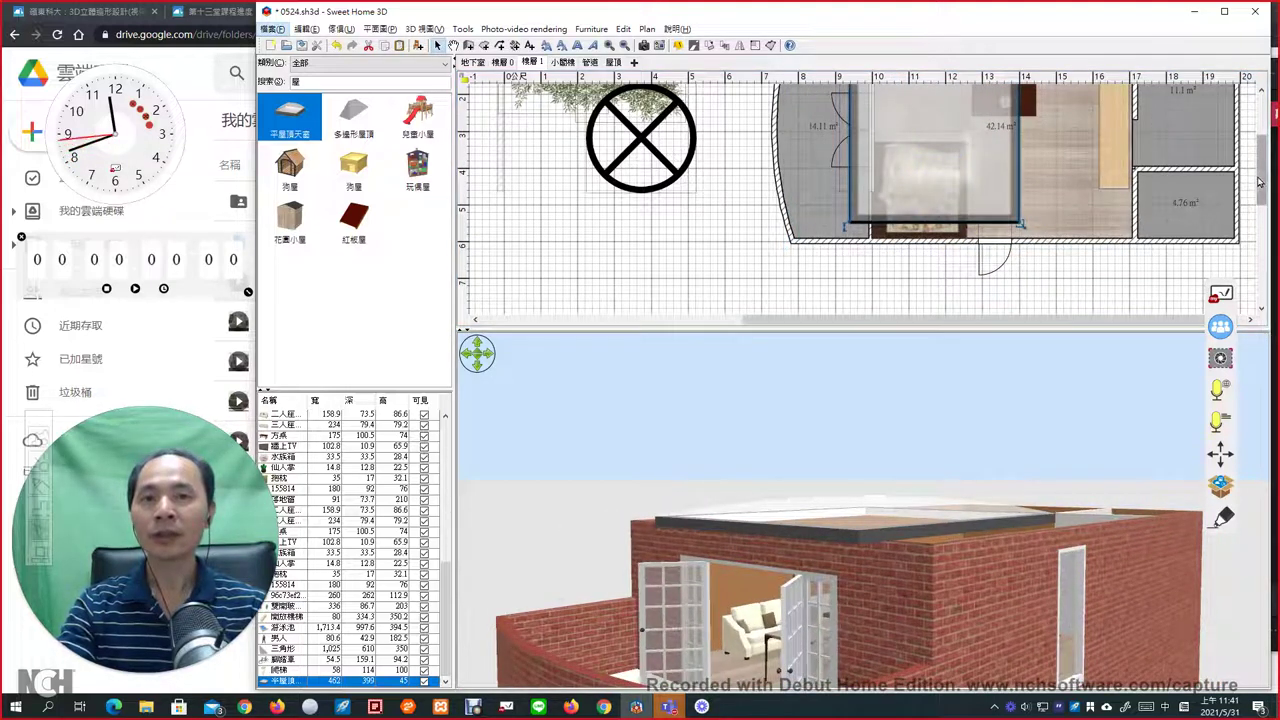
left_click(1260, 167)
left_click_drag(1264, 167, 1260, 141)
left_click_drag(935, 207, 978, 169)
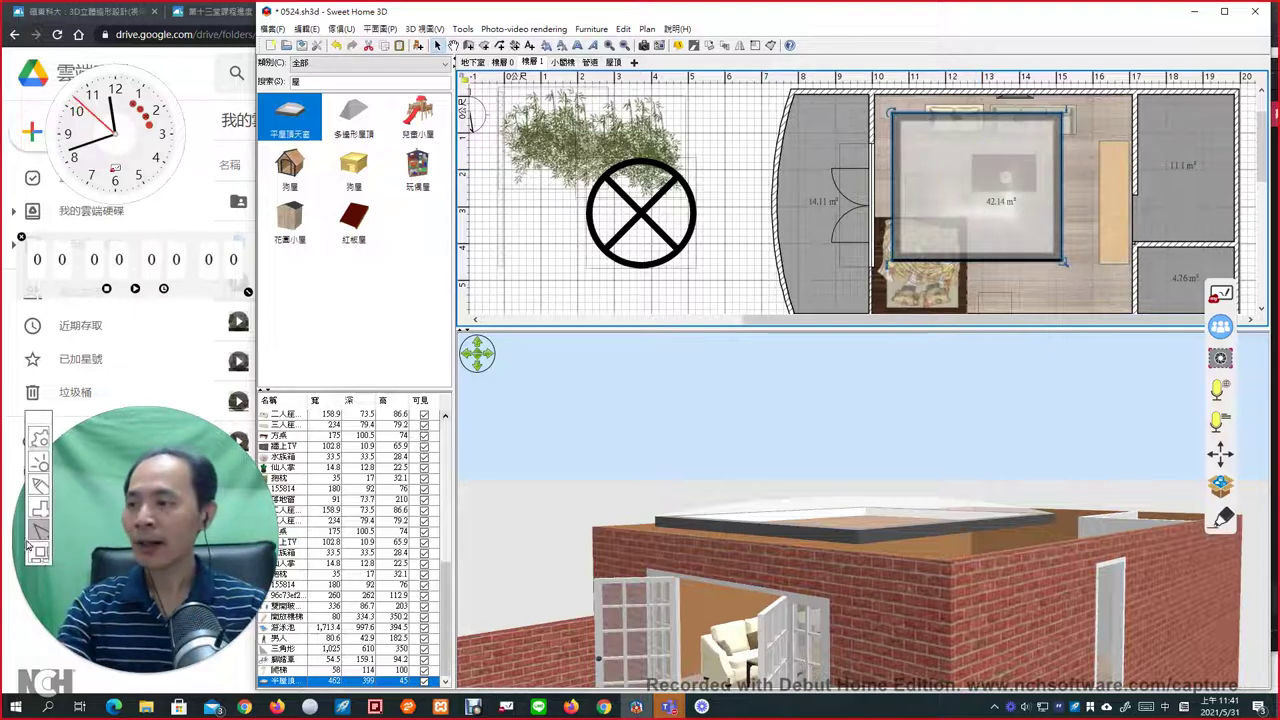
key("alt")
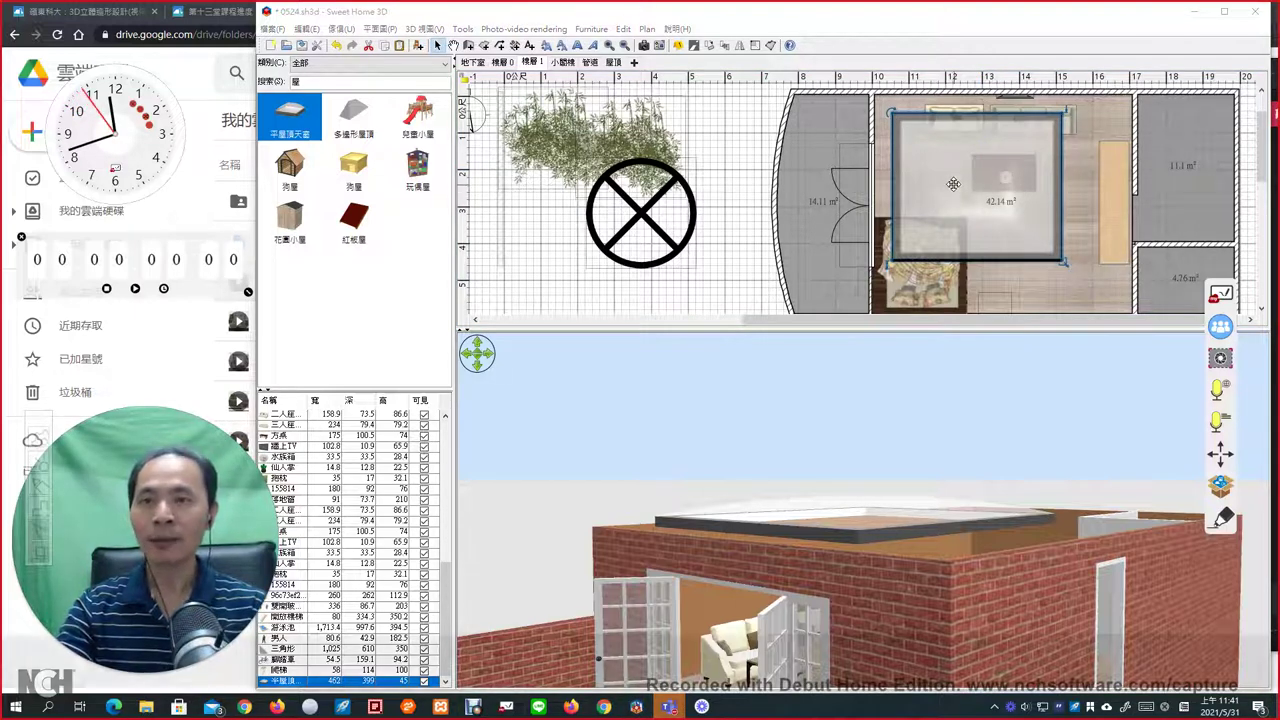
mouse_move(955, 184)
left_mouse_down("alt")
mouse_move(874, 194)
mouse_move(966, 190)
left_mouse_up("alt")
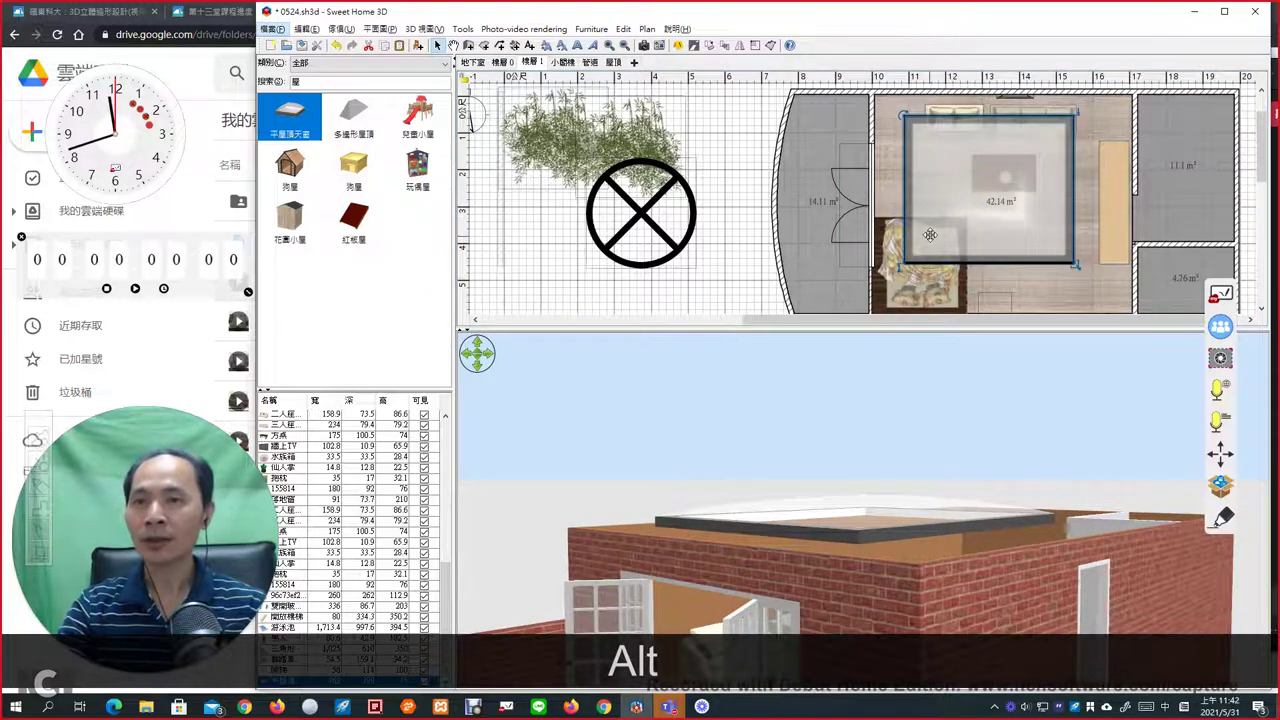
Open the online Sweet Home 3D example gallery from the new-home-from-example dialog and widen its browser window.
left_click(328, 82)
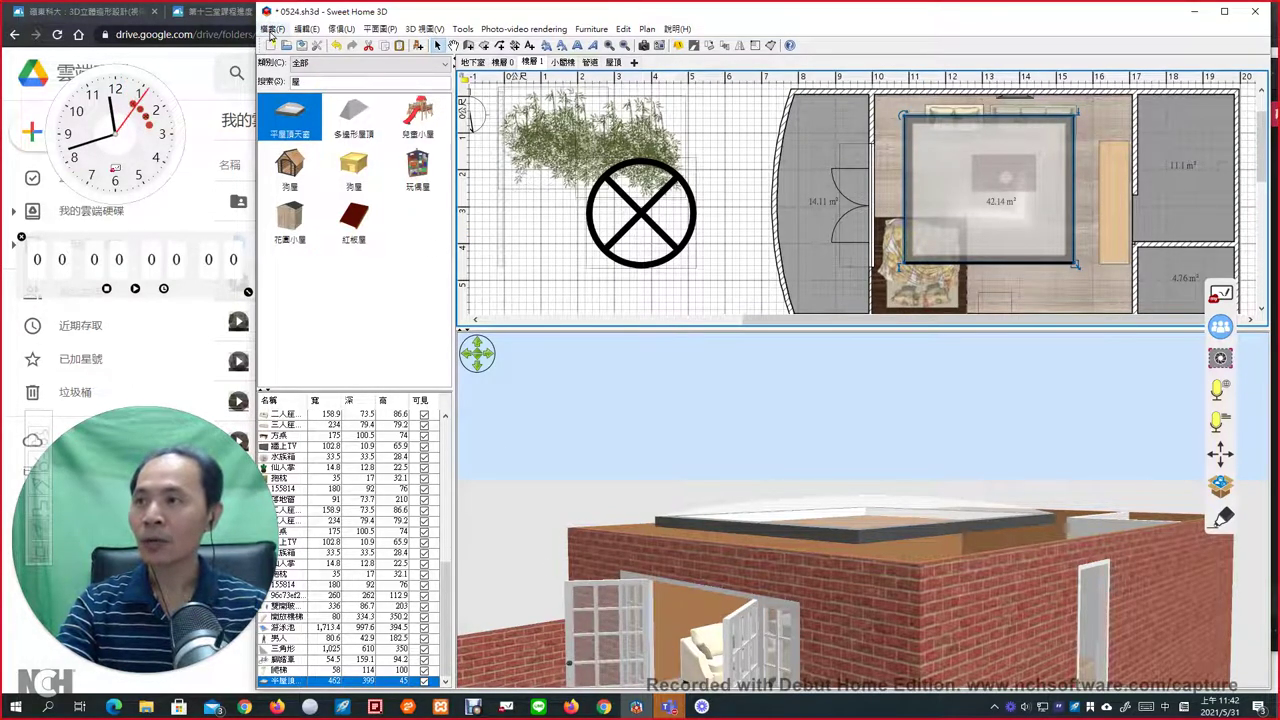
left_click(270, 30)
left_click(297, 65)
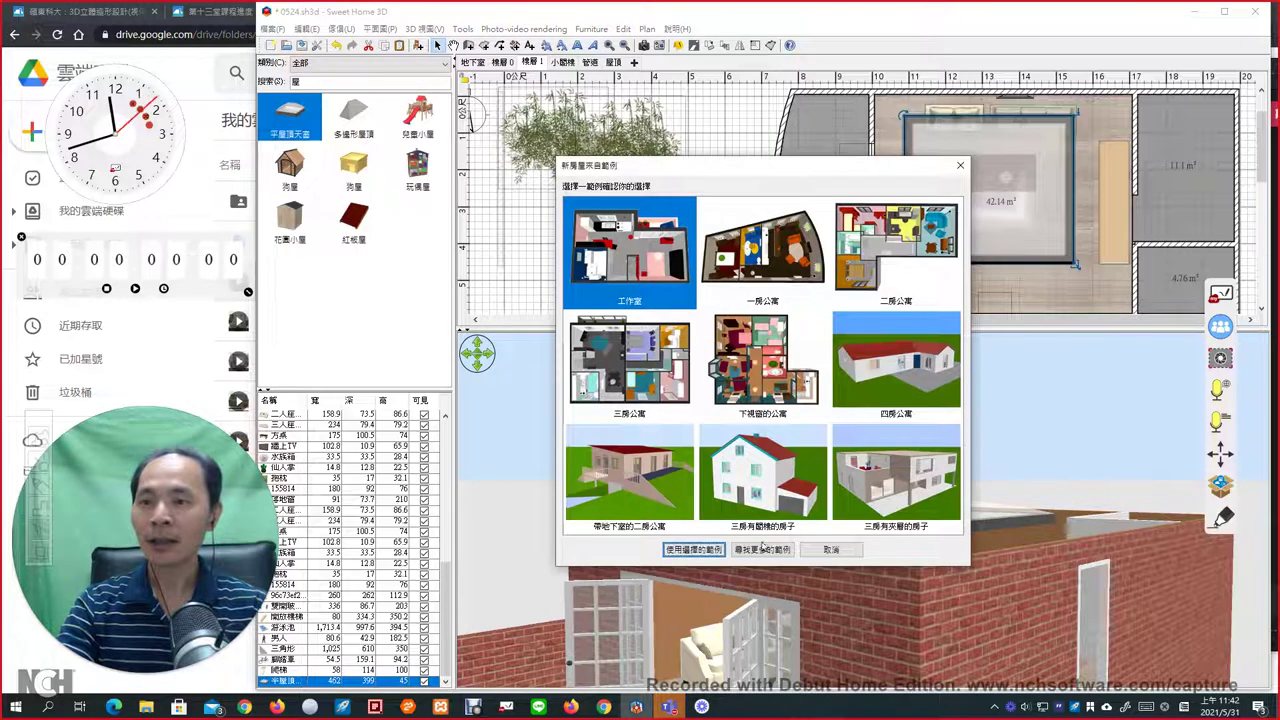
left_click(762, 550)
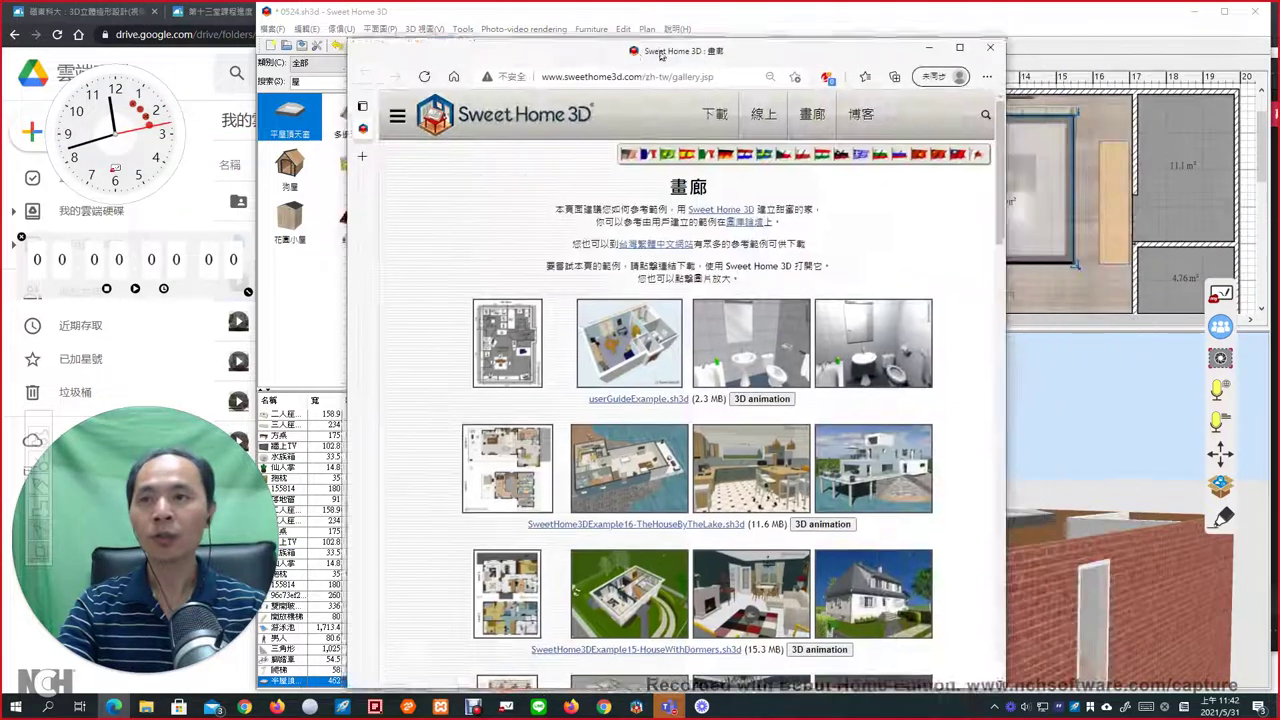
left_click(656, 35)
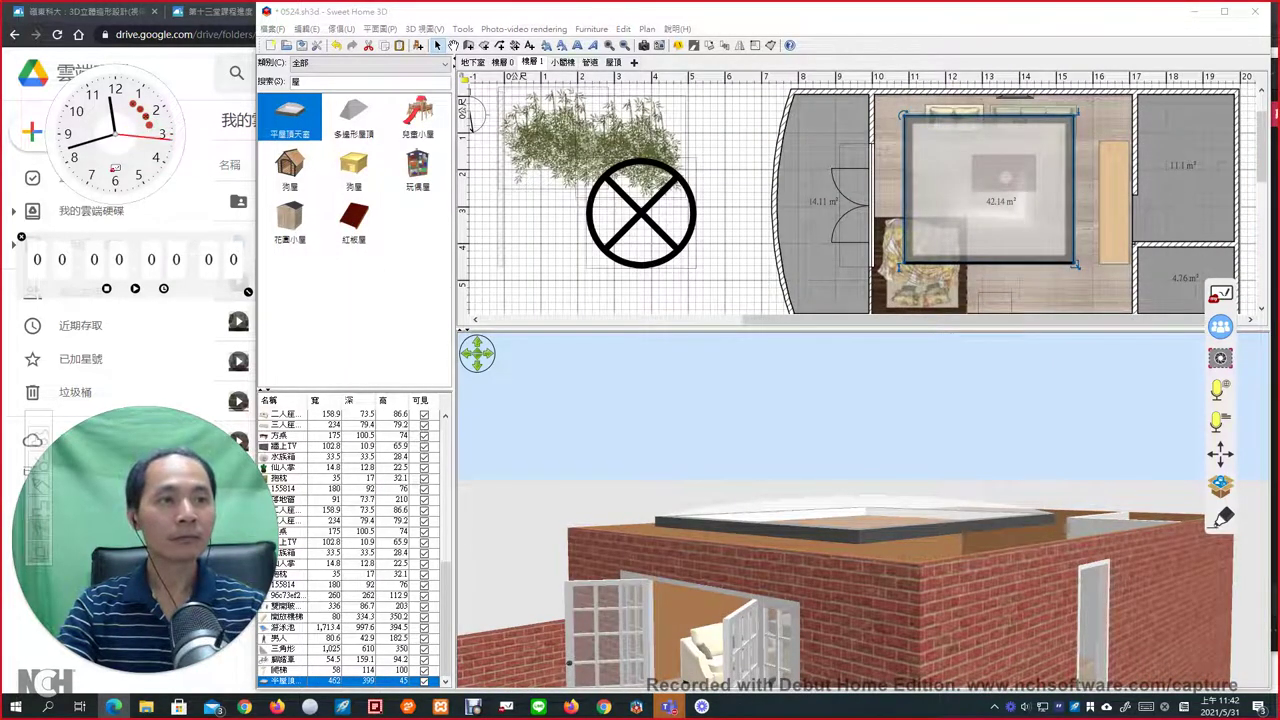
left_click_drag(1279, 140, 711, 49)
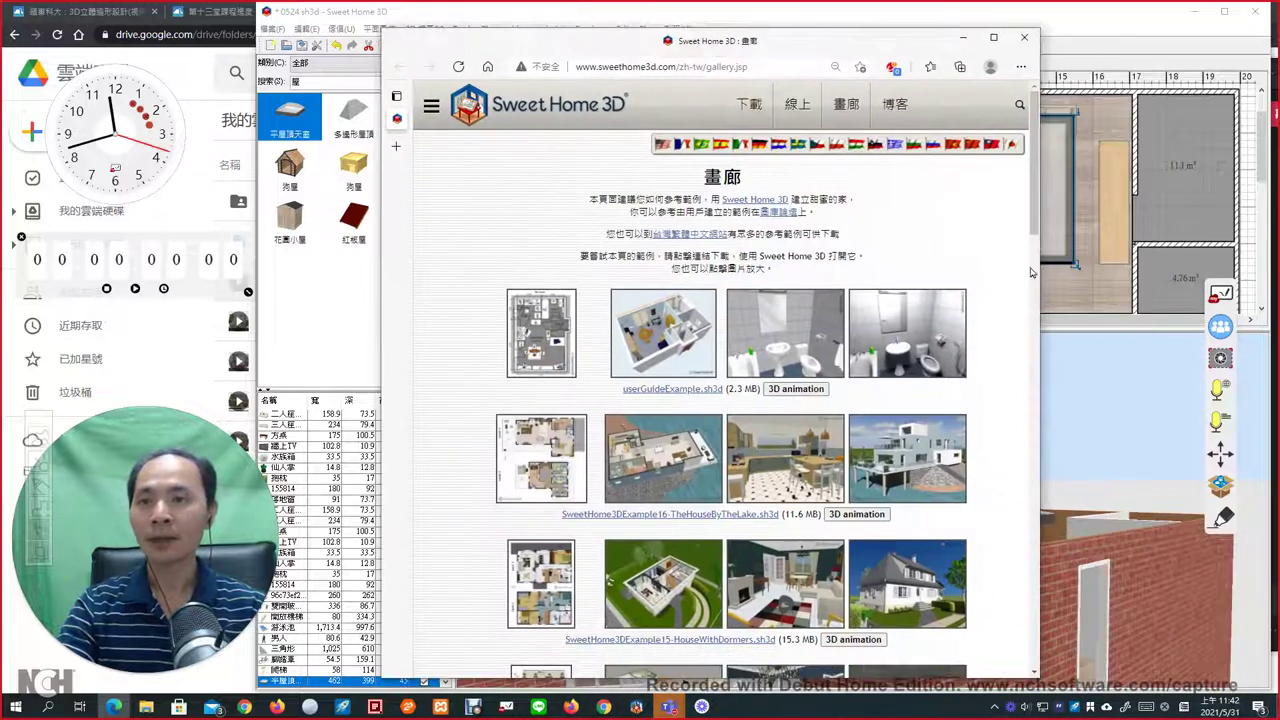
left_click_drag(1041, 232, 1213, 348)
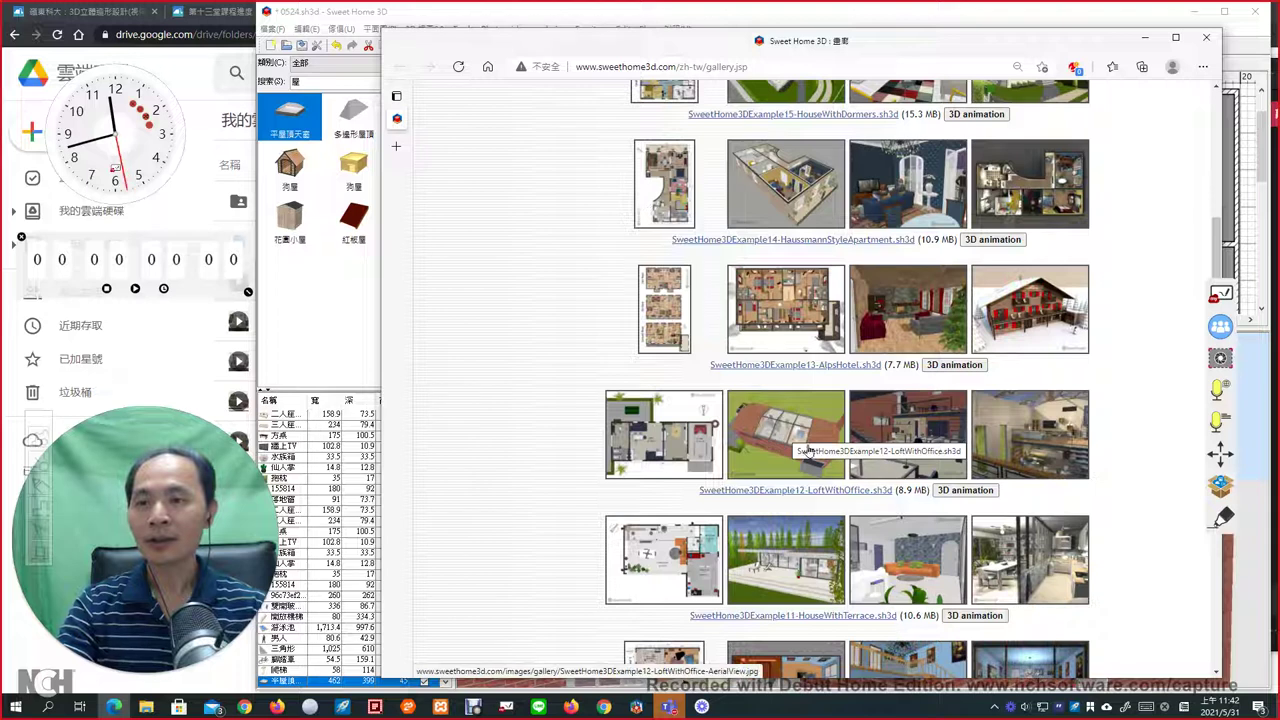
View the 3D animation of SweetHome3DExample12-LoftWithOffice, examine its glazed roof from another angle, and close the viewer.
left_click(964, 491)
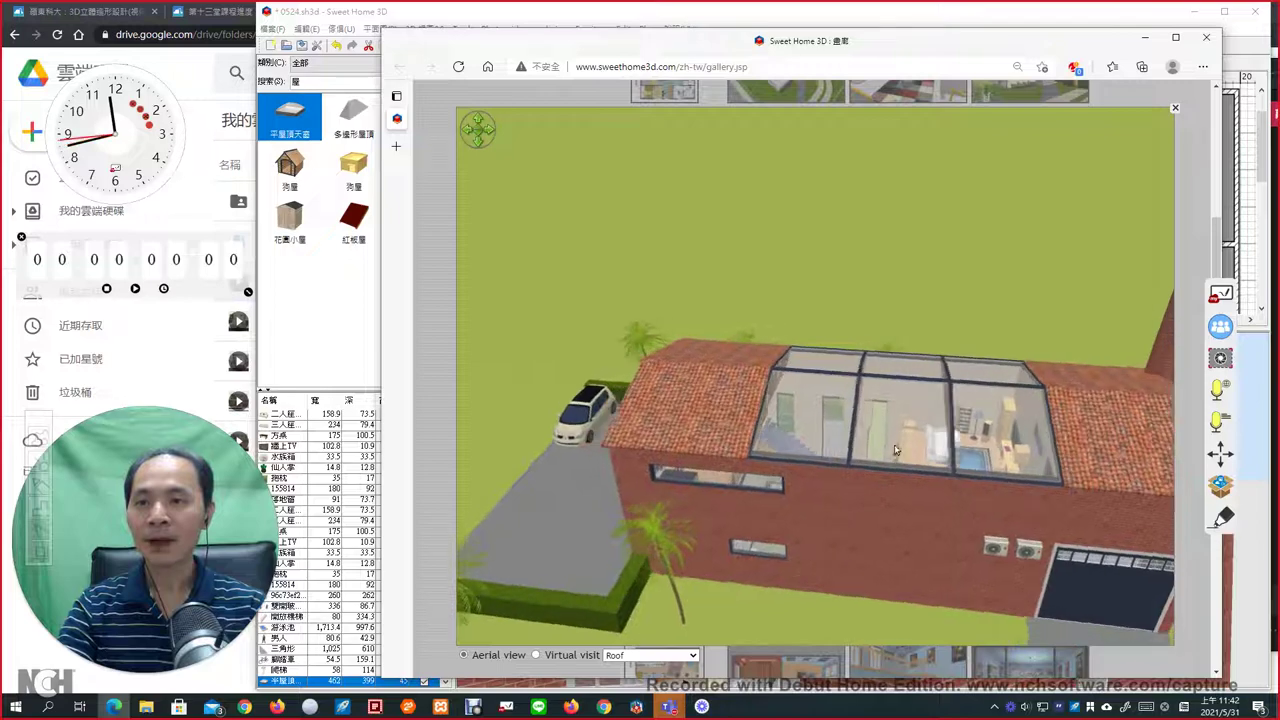
left_click_drag(880, 445, 786, 433)
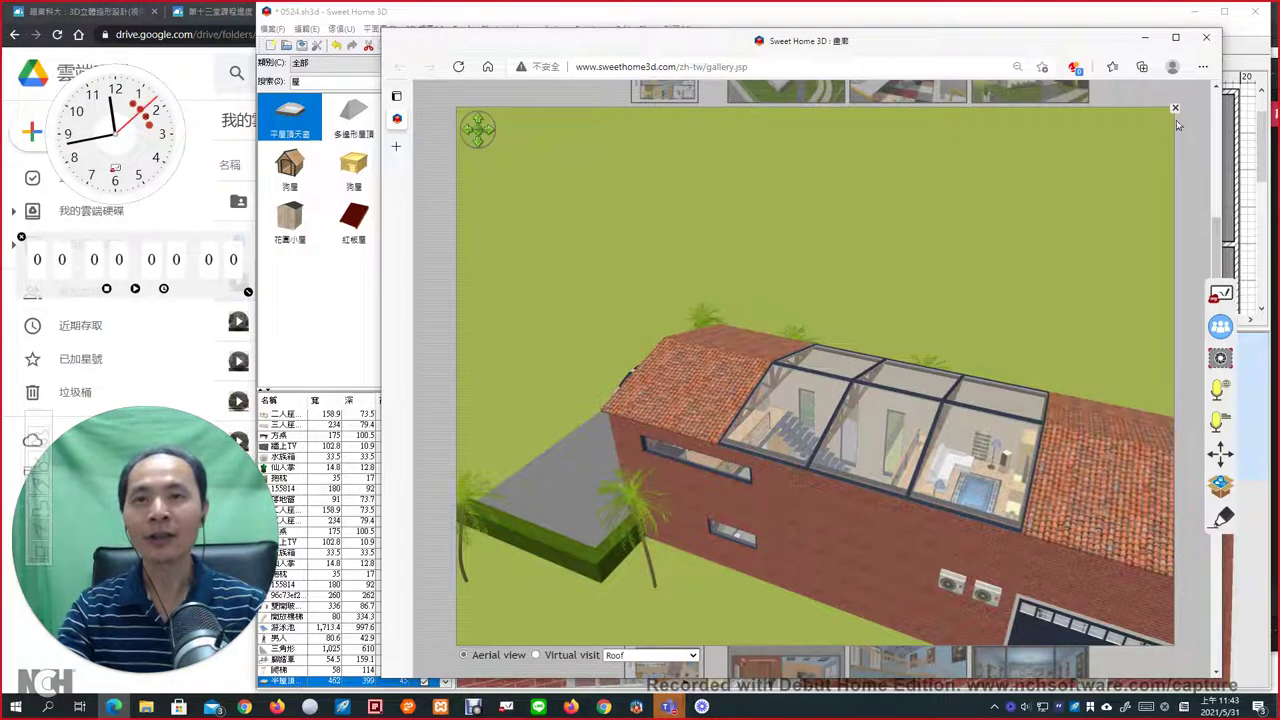
left_click(1174, 110)
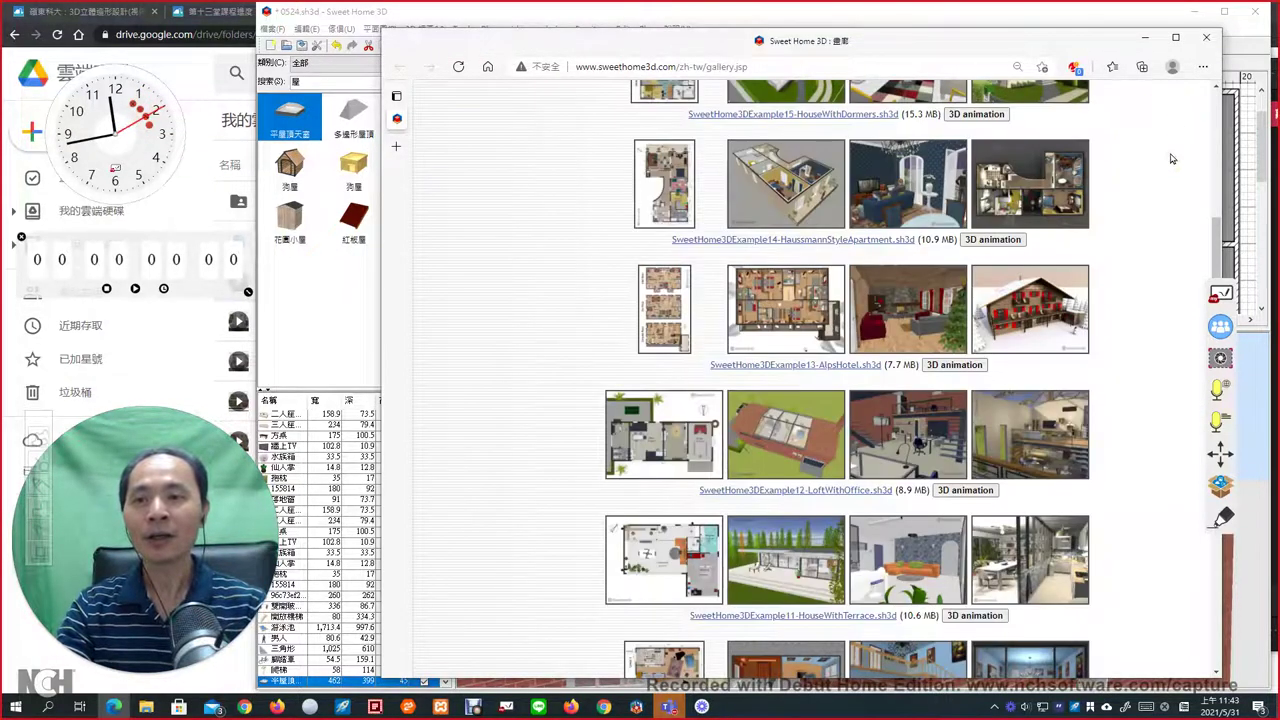
Browse the gallery's older example houses down to SweetHome3DExample5 for roof designs, and close the gallery window.
scroll(776, 402, "down", 3)
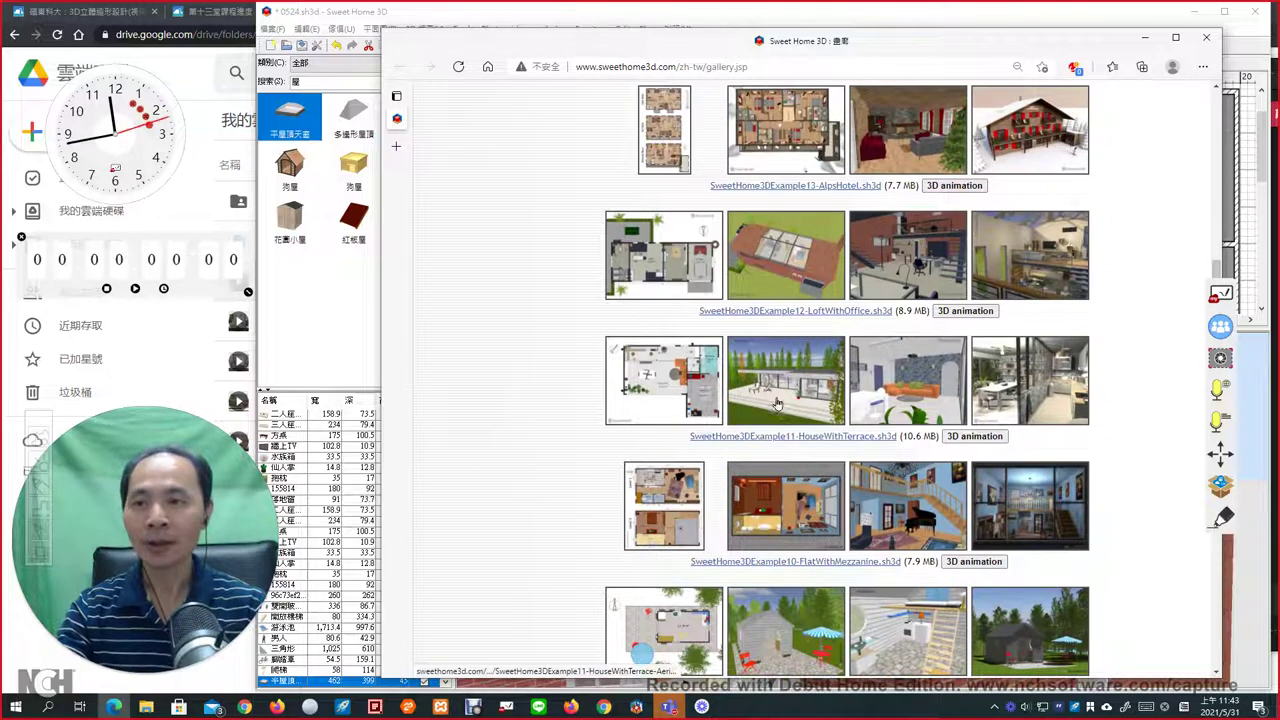
scroll(805, 395, "down", 3)
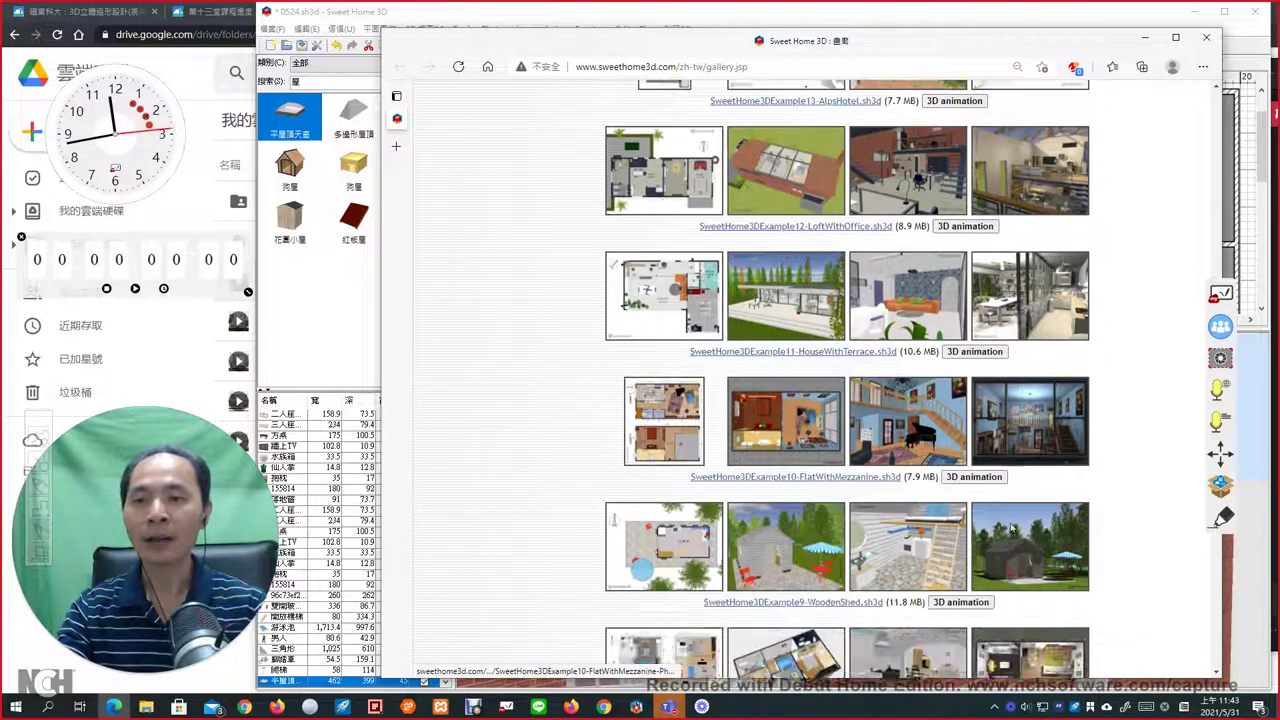
scroll(1008, 518, "down", 5)
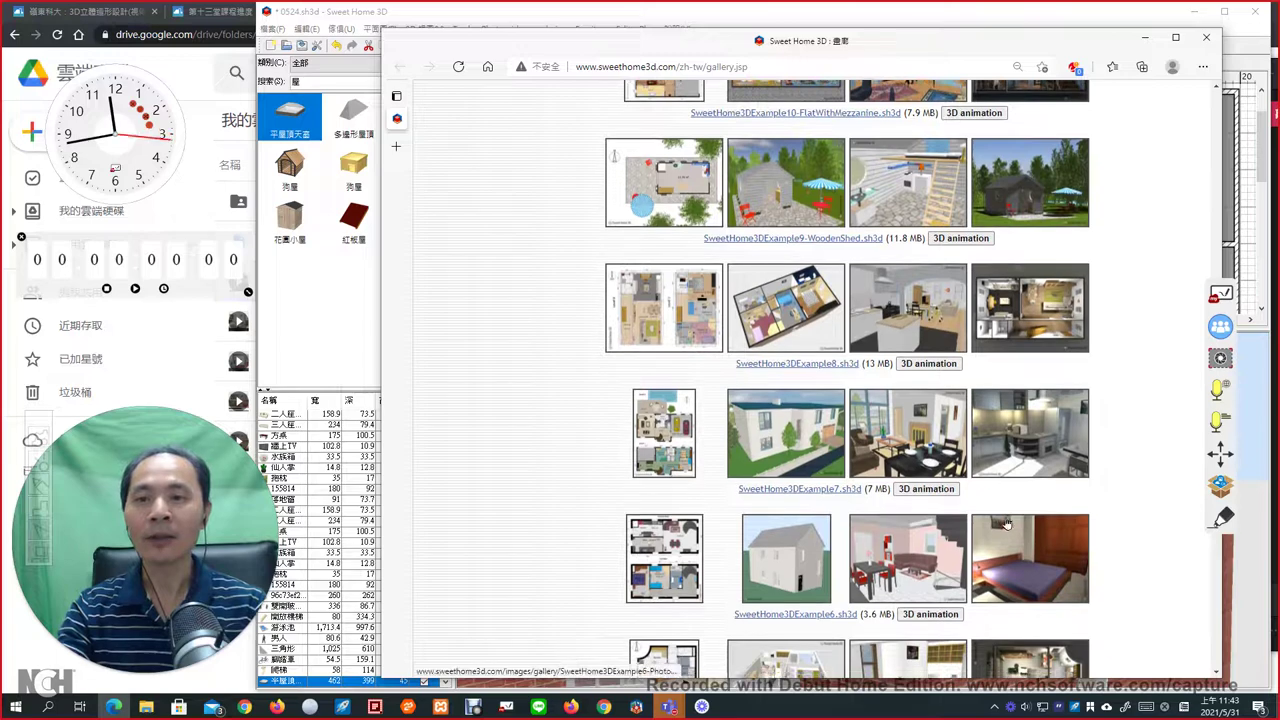
scroll(1026, 507, "down", 3)
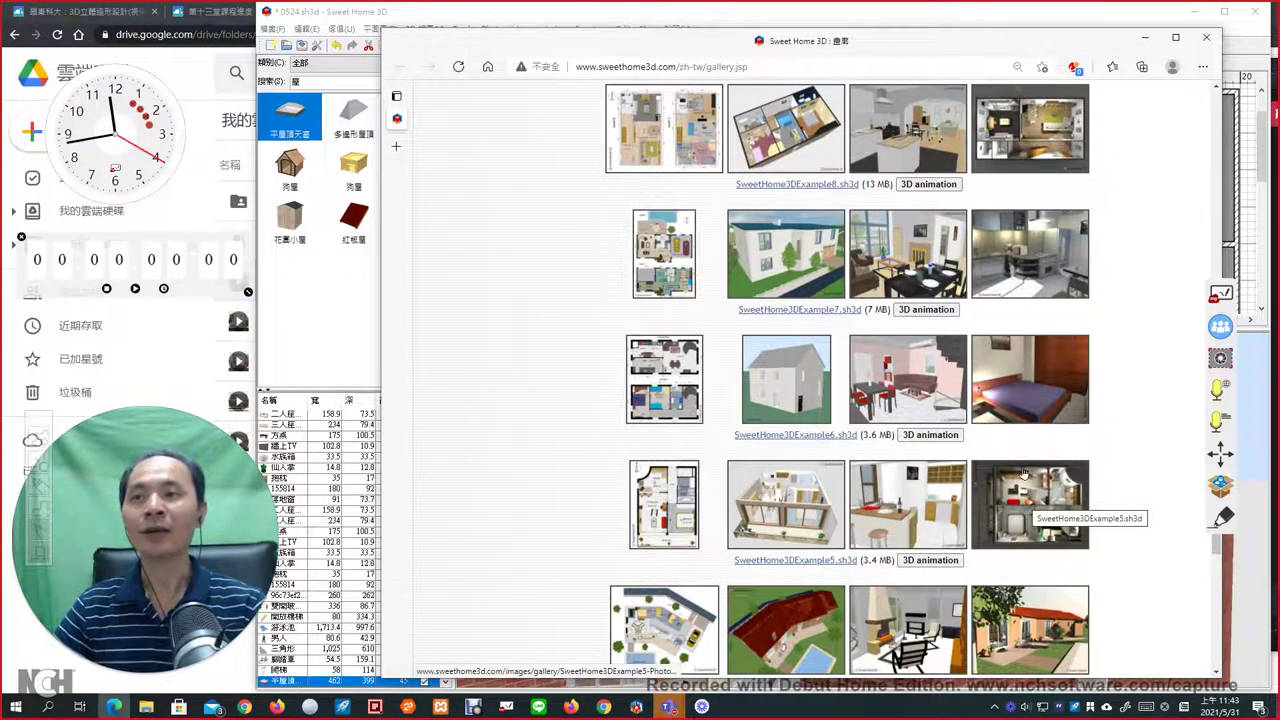
left_click(1206, 40)
Delete the 平屋頂天窗 skylight from the 42.14 m² room on 樓層 1.
left_click(358, 220)
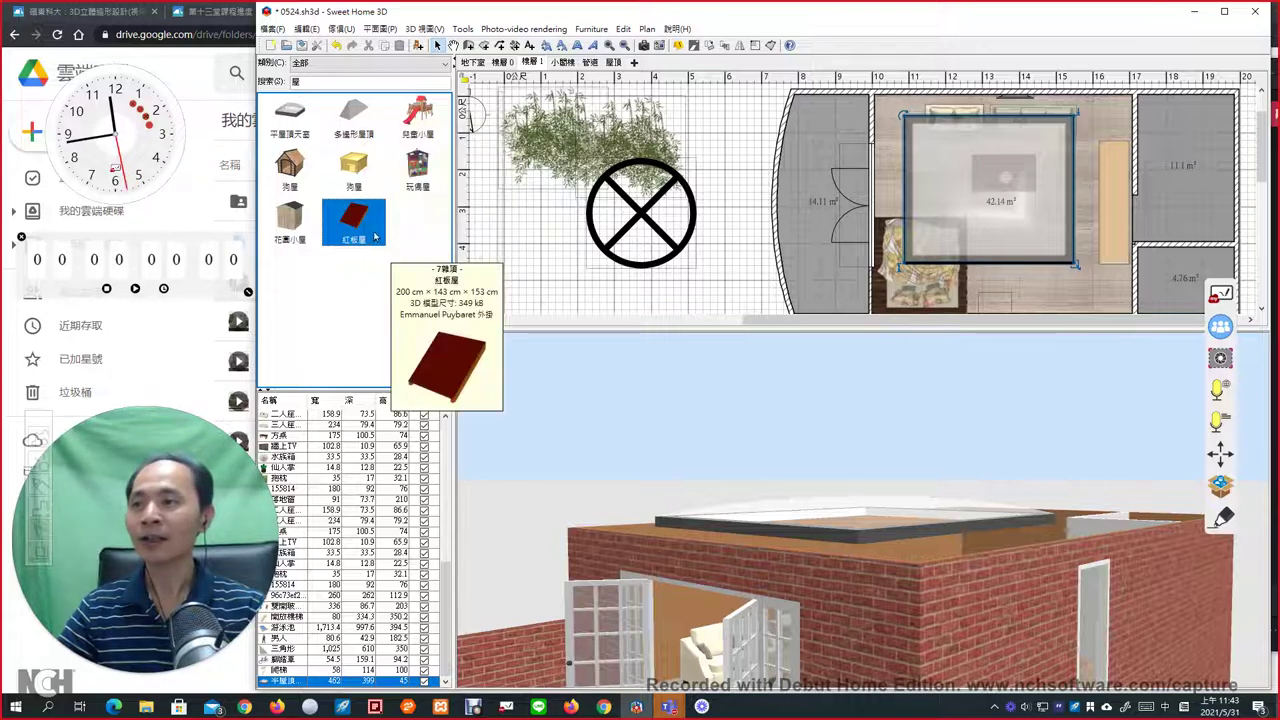
left_click(948, 181)
key("Delete")
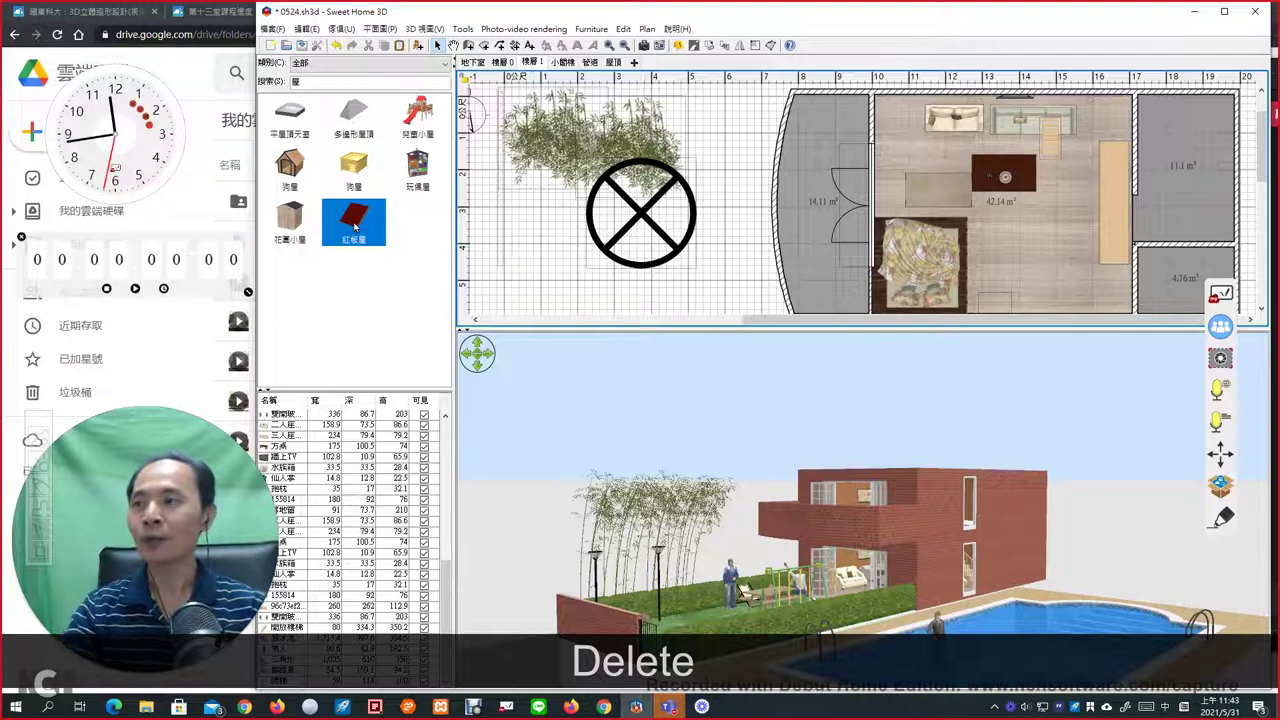
Place a 紅板屋 roof panel in the 14.11 m² room against the 42.14 m² room's wall, and inspect its slope in 3D.
left_click_drag(354, 220, 846, 160)
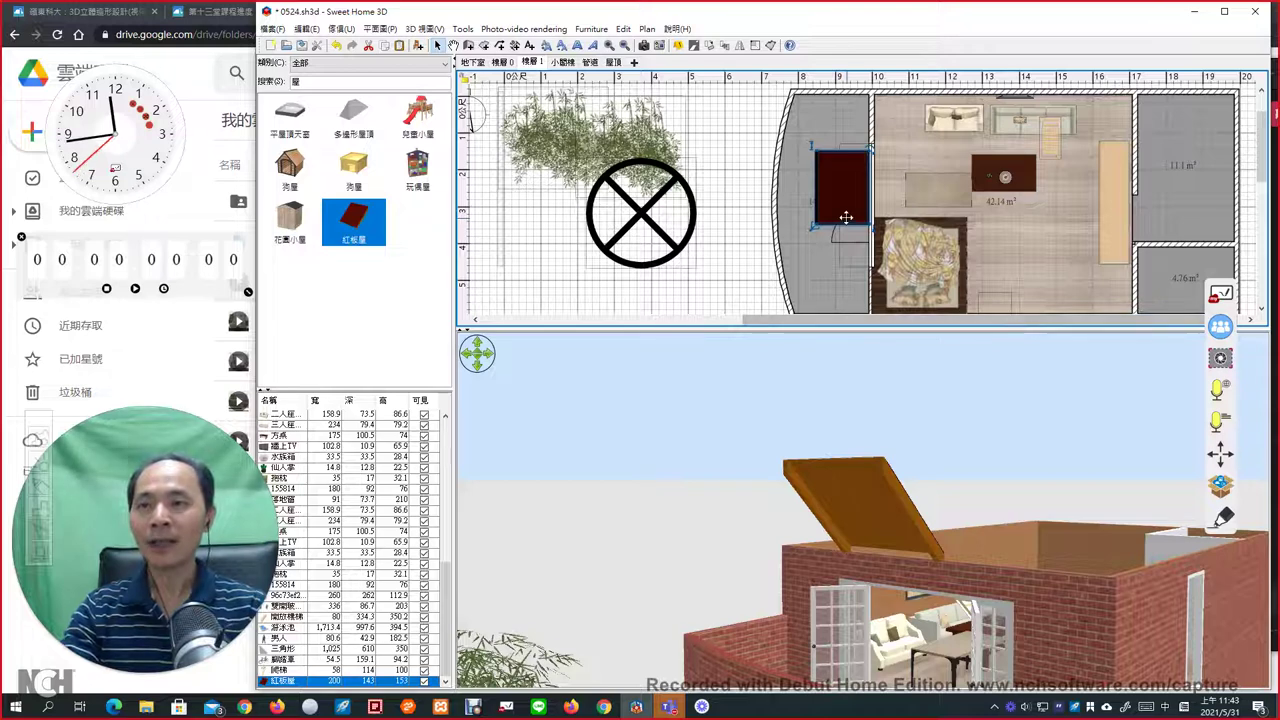
left_click_drag(967, 554, 900, 482)
key("ctrl")
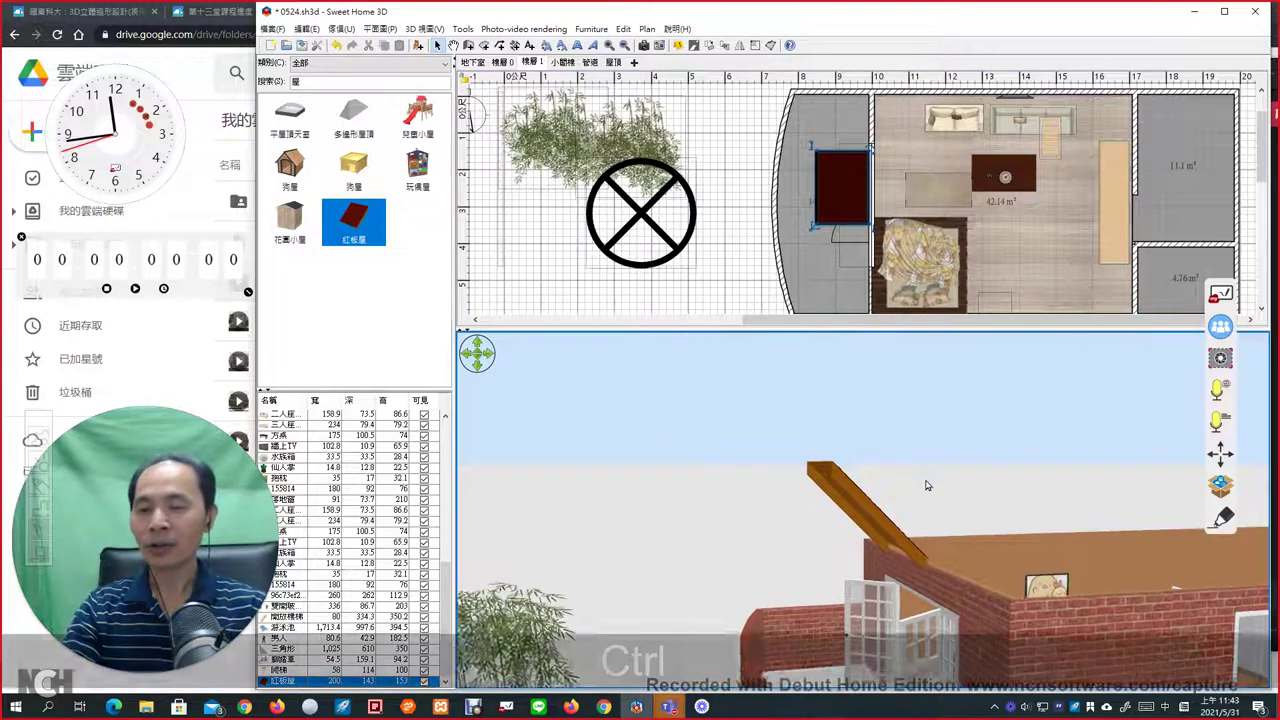
scroll(940, 487, "down", 6, "ctrl")
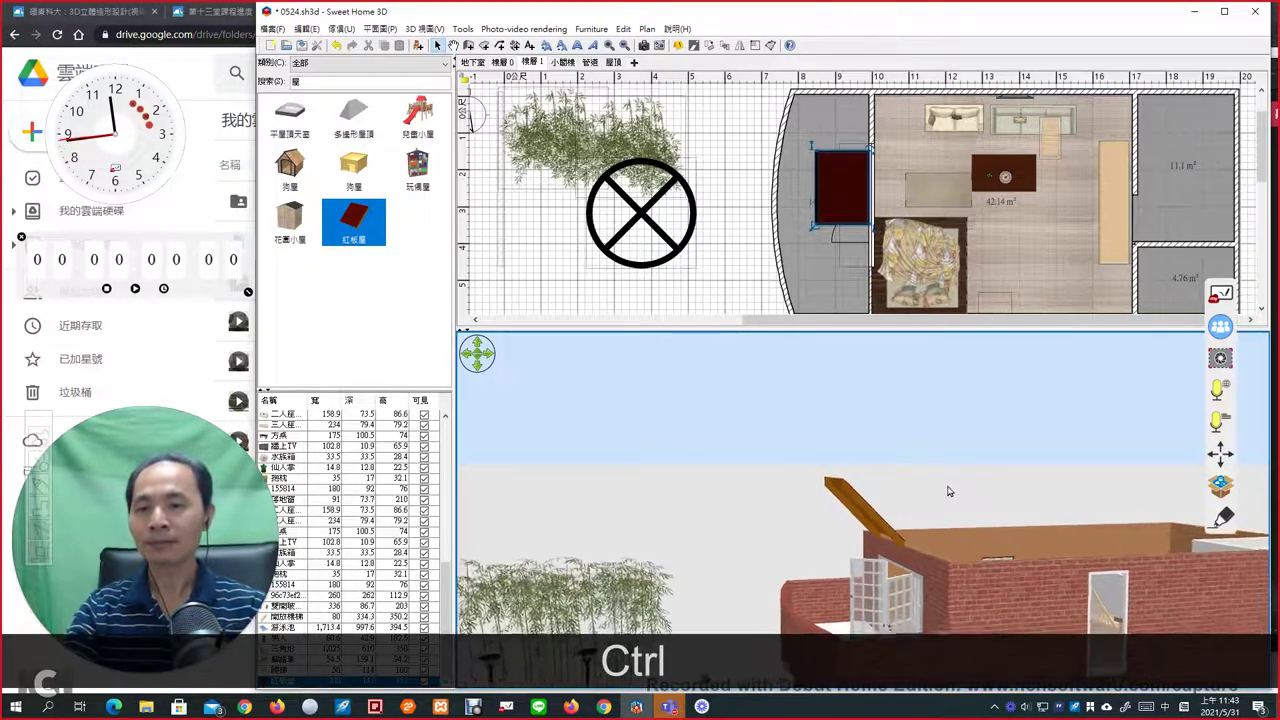
left_click(38, 500)
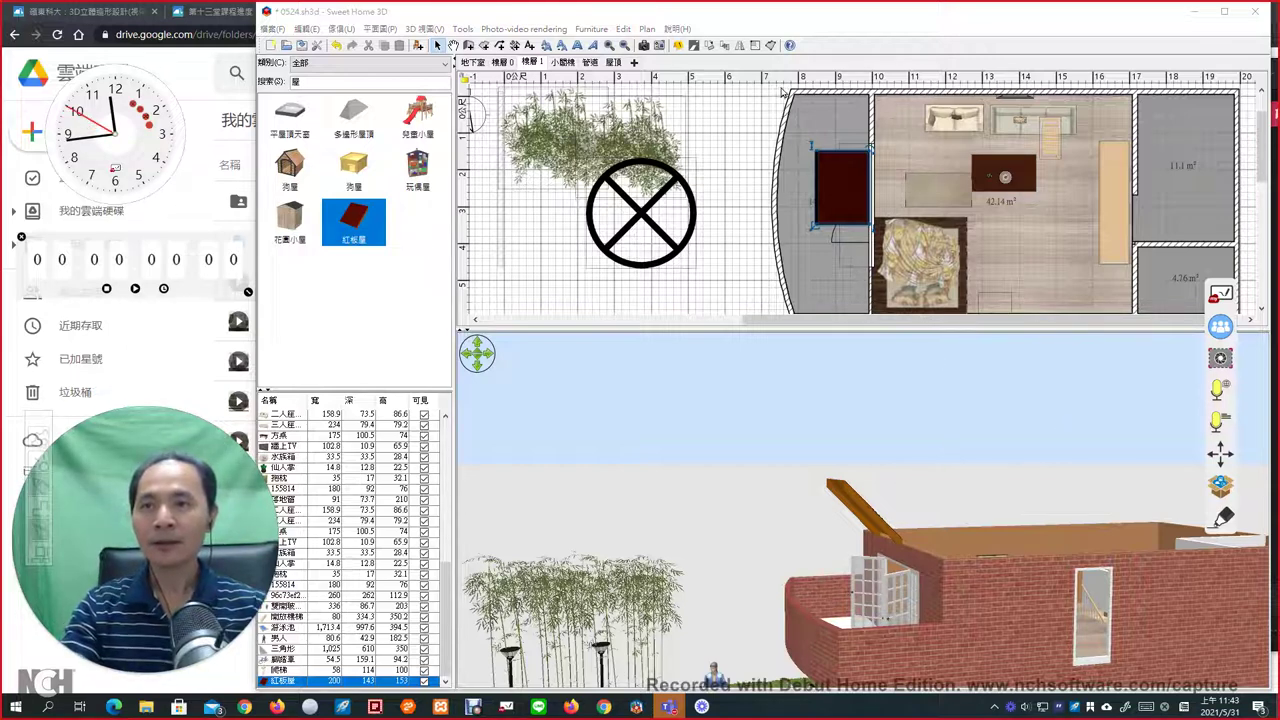
mouse_move(782, 92)
left_mouse_down()
mouse_move(760, 225)
mouse_move(848, 92)
mouse_move(1240, 94)
mouse_move(1250, 198)
mouse_move(768, 196)
mouse_move(778, 222)
mouse_move(1231, 193)
mouse_move(1236, 305)
mouse_move(782, 313)
left_mouse_up()
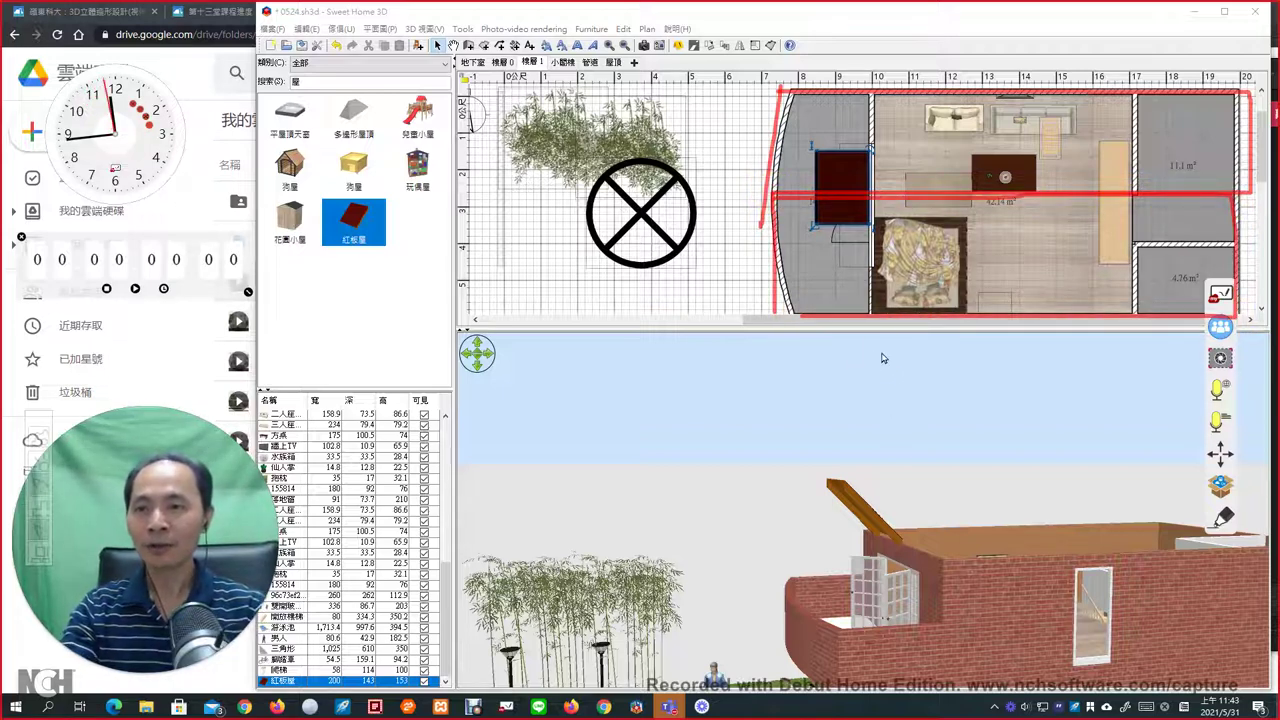
mouse_move(881, 351)
left_mouse_down()
mouse_move(769, 424)
mouse_move(862, 490)
mouse_move(1006, 523)
mouse_move(1063, 457)
mouse_move(882, 356)
left_mouse_up()
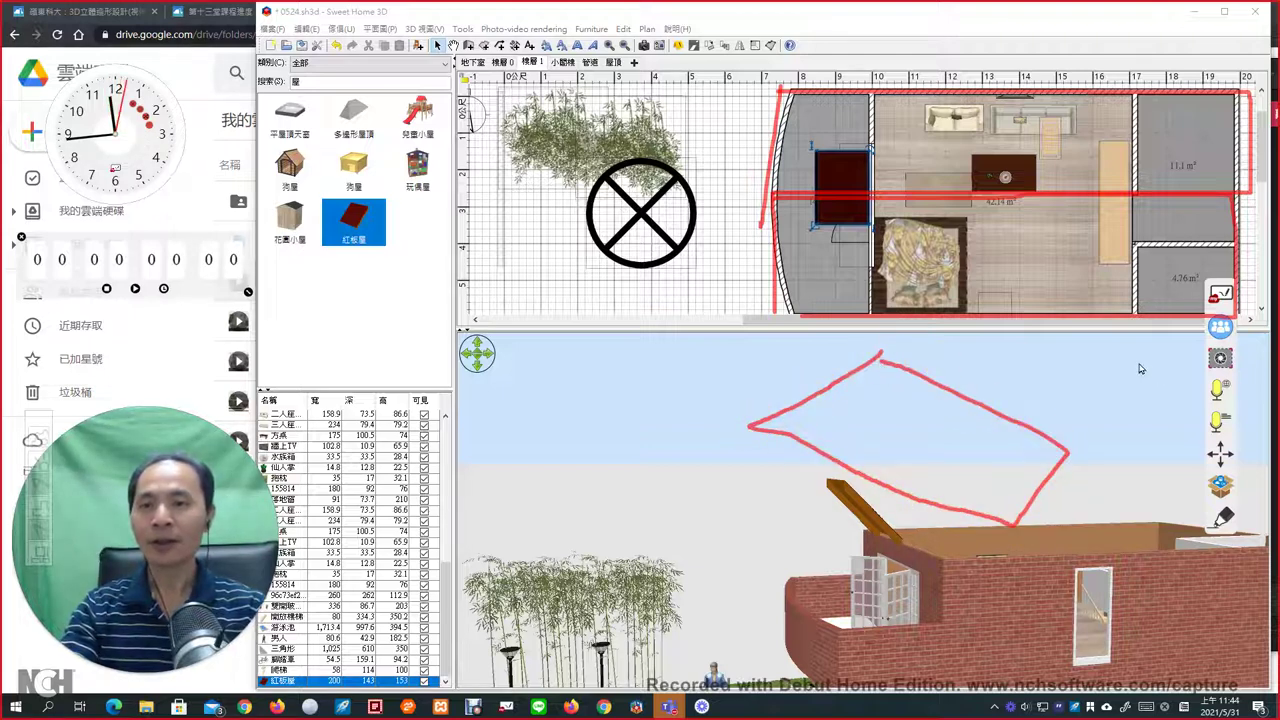
mouse_move(1137, 360)
left_mouse_down()
mouse_move(1213, 443)
mouse_move(1108, 409)
mouse_move(1057, 357)
mouse_move(1146, 352)
left_mouse_up()
left_click_drag(1058, 358, 922, 360)
left_click_drag(1172, 443, 1040, 447)
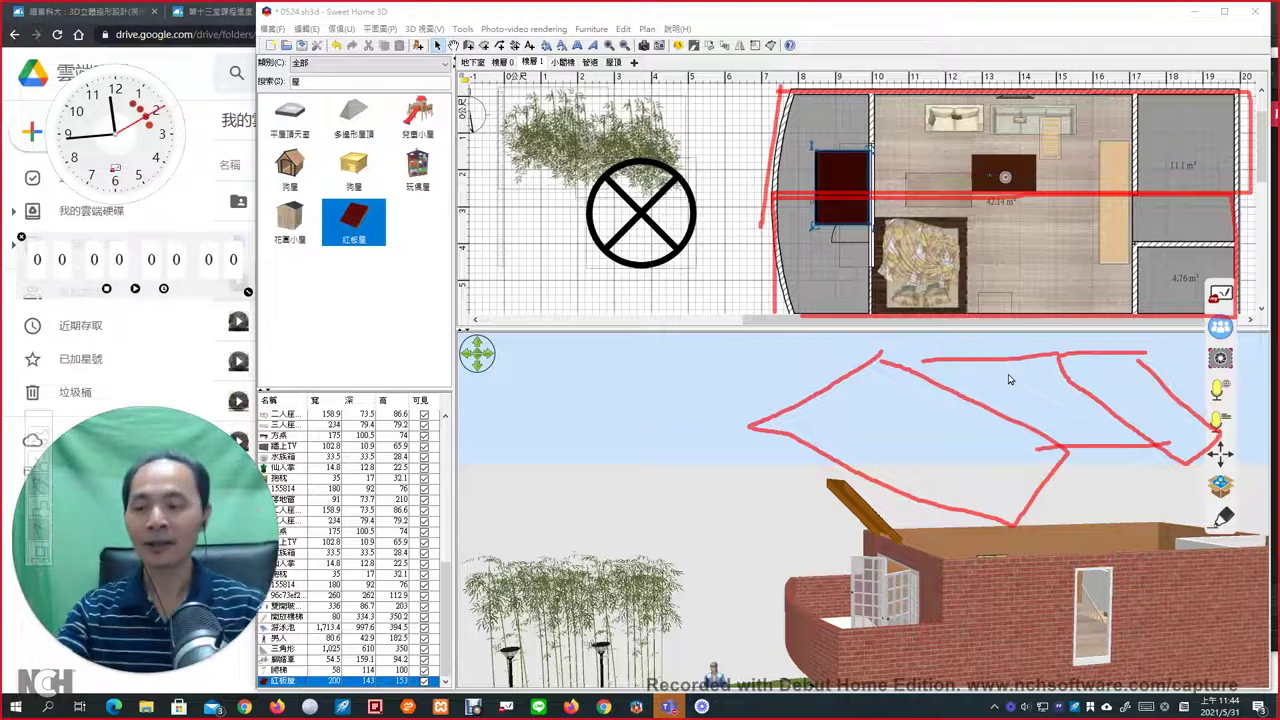
key("Escape")
Enlarge the 紅板屋 roof panel to about 720 × 502 cm, extending it outward from the 42.14 m² room's wall.
left_click(844, 190)
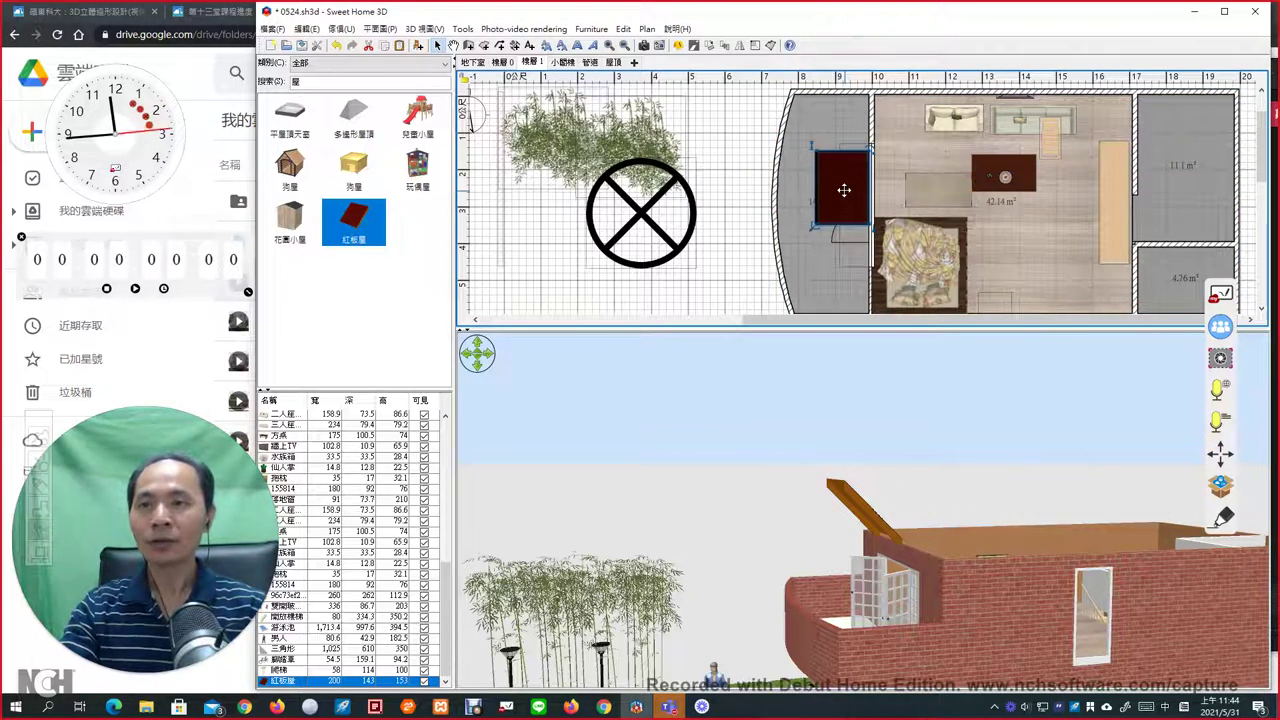
left_click_drag(812, 224, 682, 269)
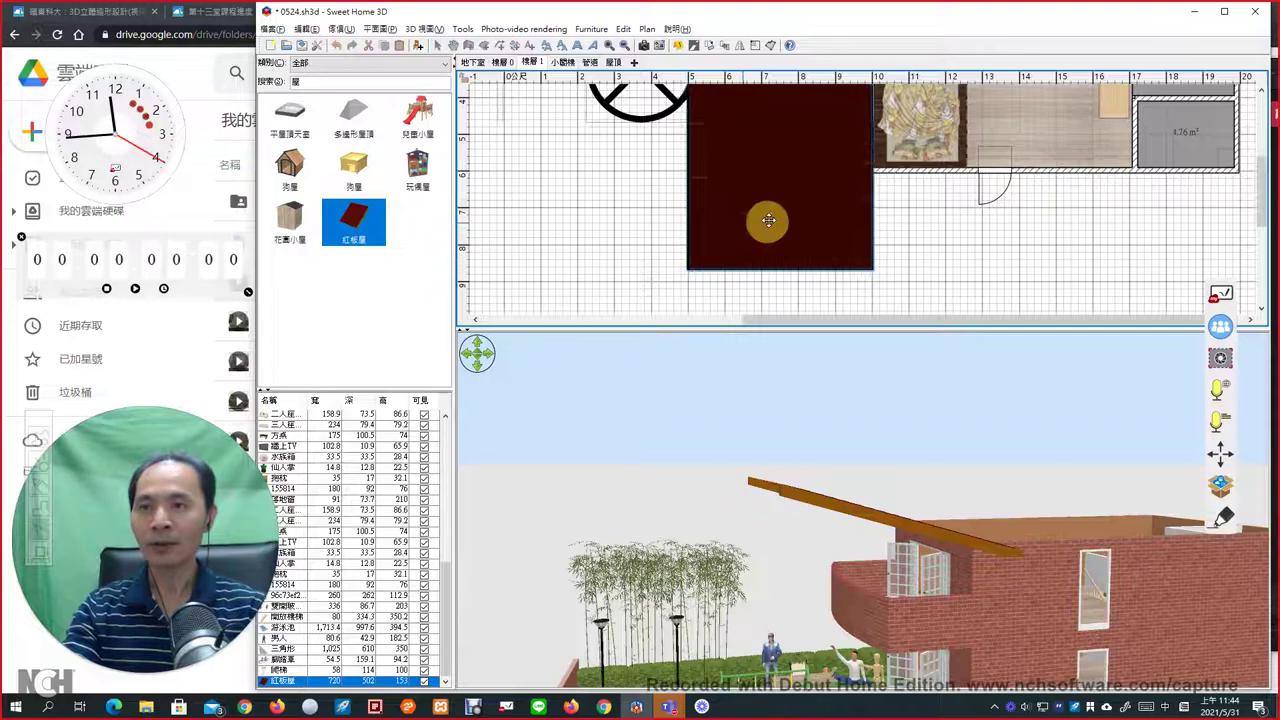